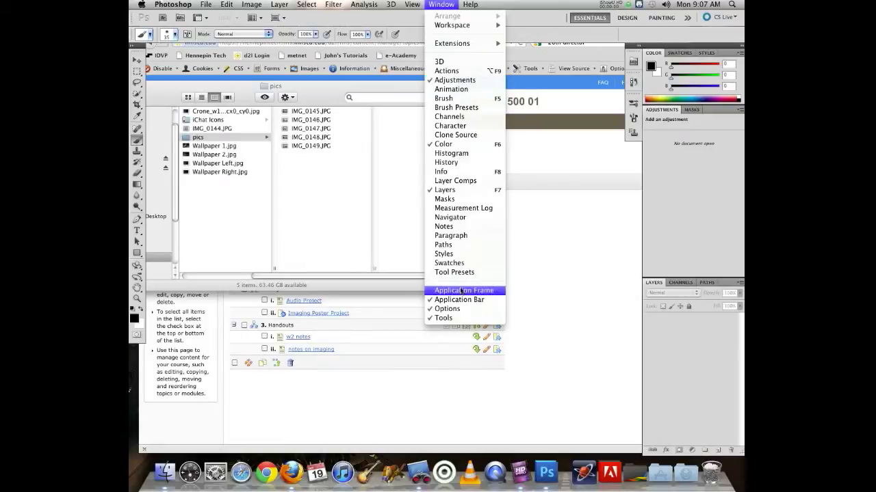
Turn on the application frame and open IMG_0145.JPG through IMG_0149.JPG from the pics folder in Photoshop.
left_click(461, 290)
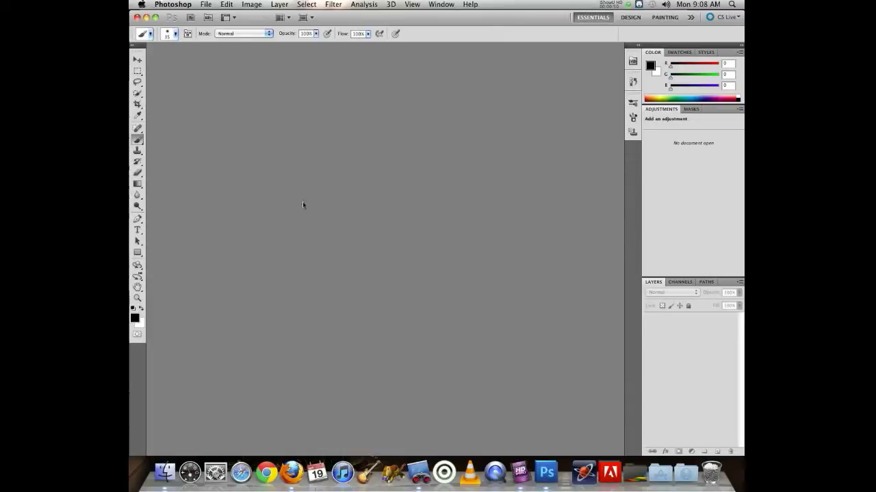
left_click(207, 5)
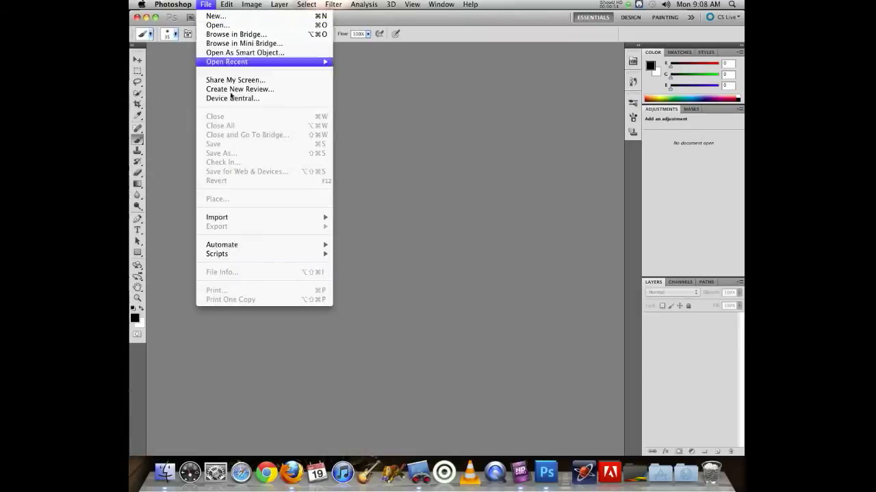
left_click(167, 472)
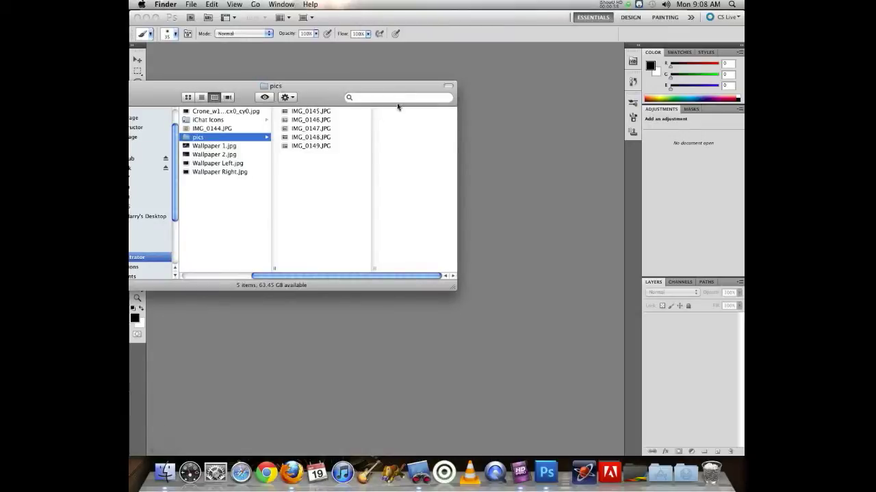
left_click_drag(307, 83, 384, 71)
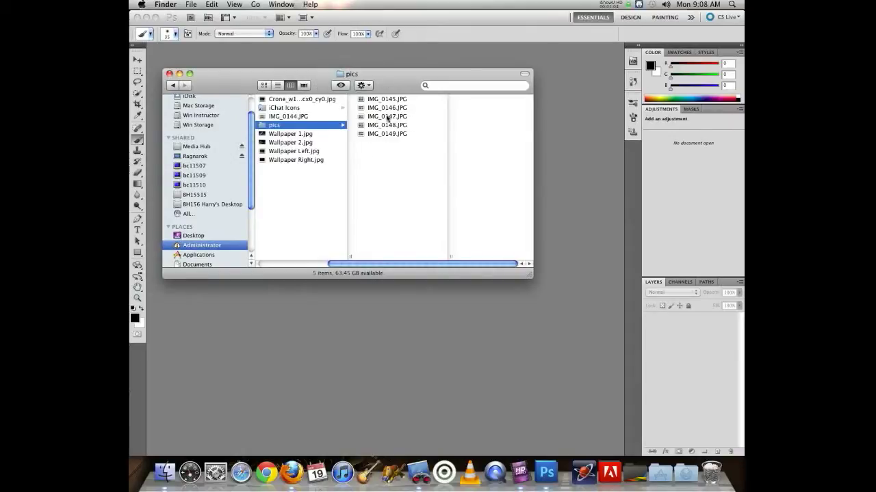
left_click_drag(380, 152, 483, 380)
left_click_drag(520, 462, 544, 472)
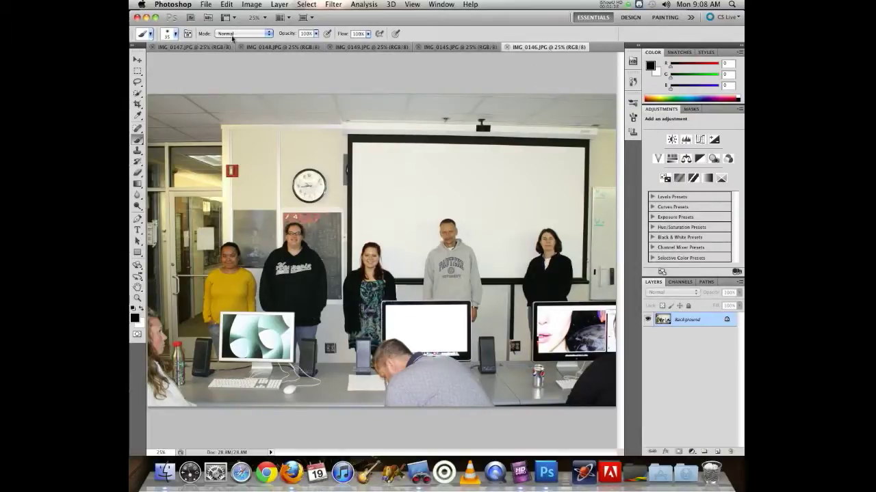
Review each of the five open photos in turn and finish on IMG_0146.JPG.
left_click(189, 52)
left_click(278, 48)
left_click(363, 46)
left_click(457, 46)
left_click(547, 47)
Examine the individual pixels along the red-haired woman's hair edge in IMG_0146.JPG at 3200% magnification.
key("super+equal")
key("super+equal")
key("super+equal")
key("super+equal")
key("super+equal")
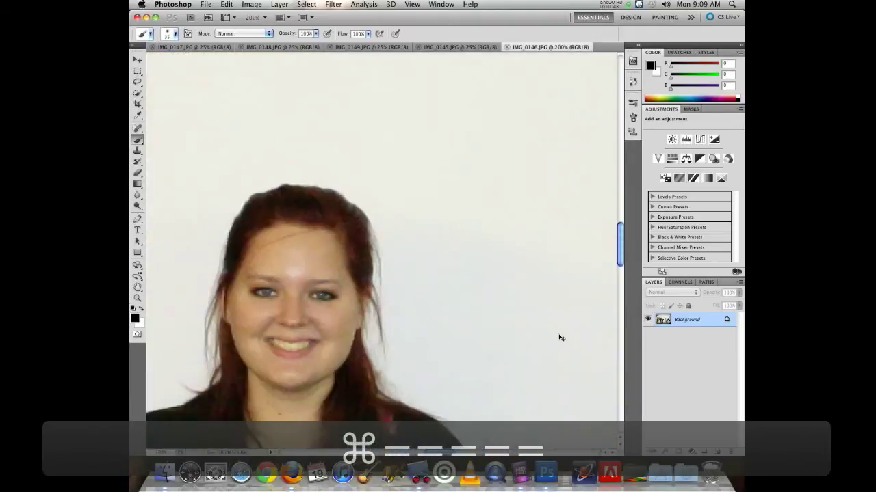
key("super+equal")
key("super+equal")
key("super+equal")
key("super+equal")
key("super+equal")
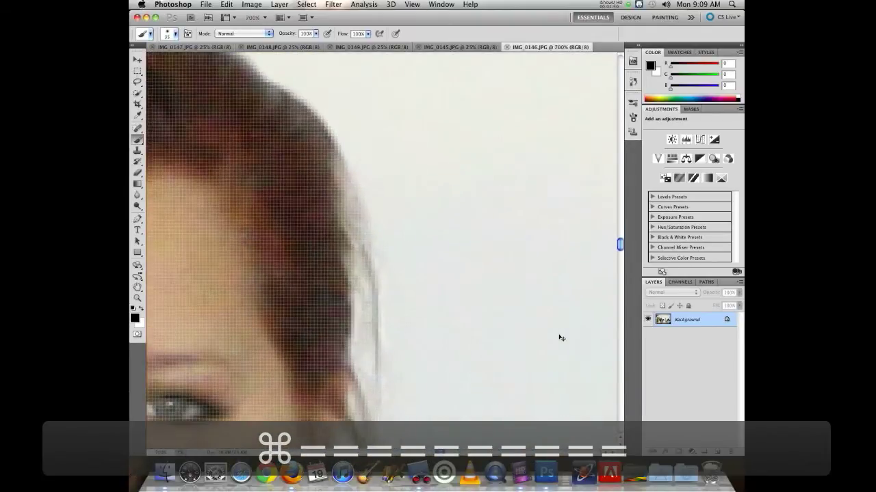
key("super+equal")
key("super+equal")
key("super+equal")
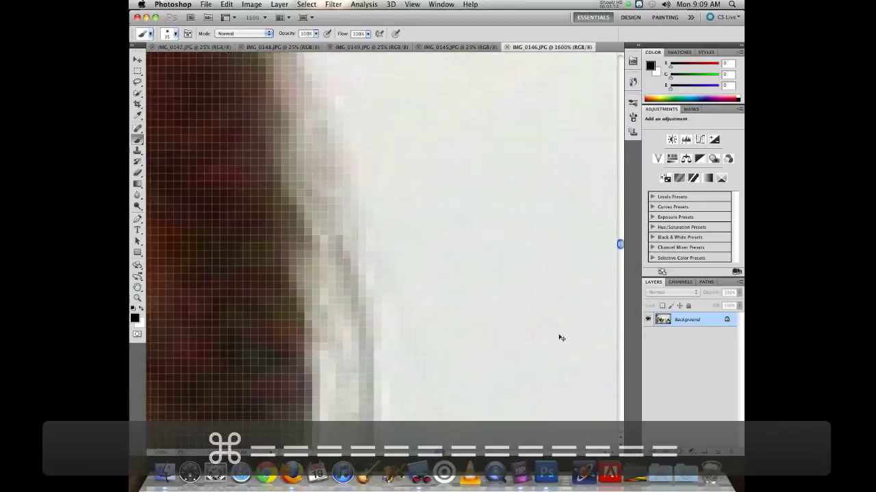
key("super+equal")
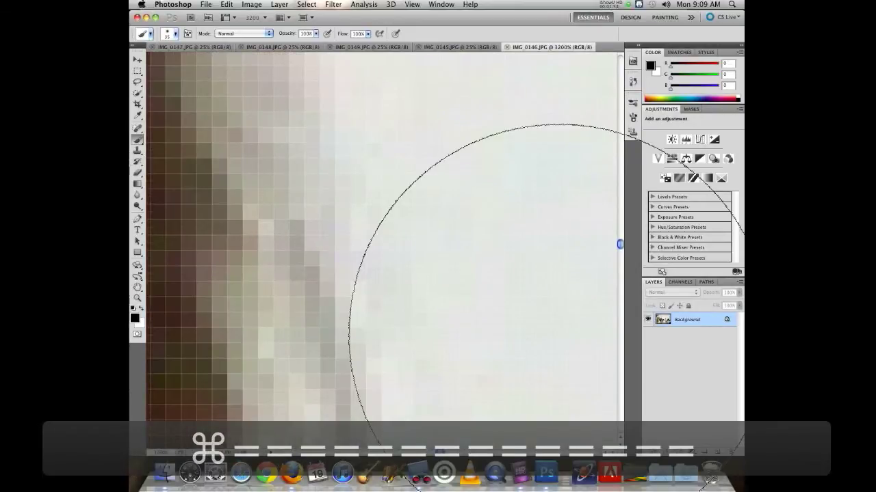
key("v")
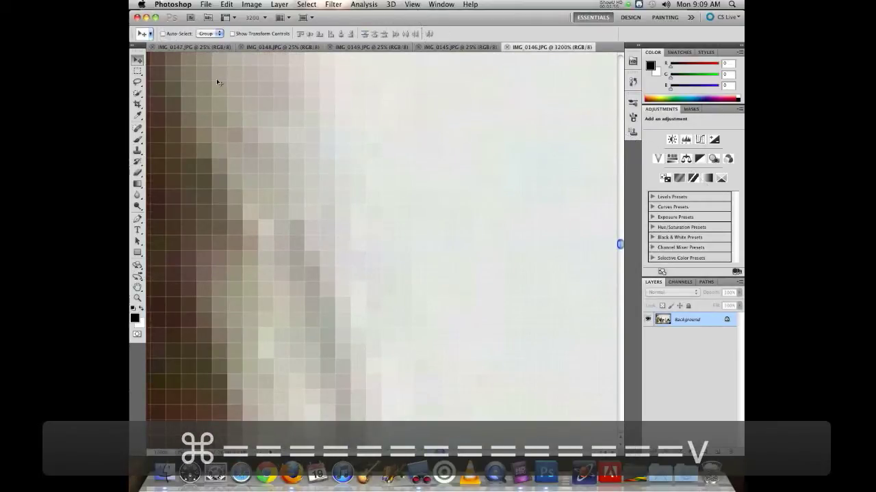
left_click_drag(266, 267, 459, 260)
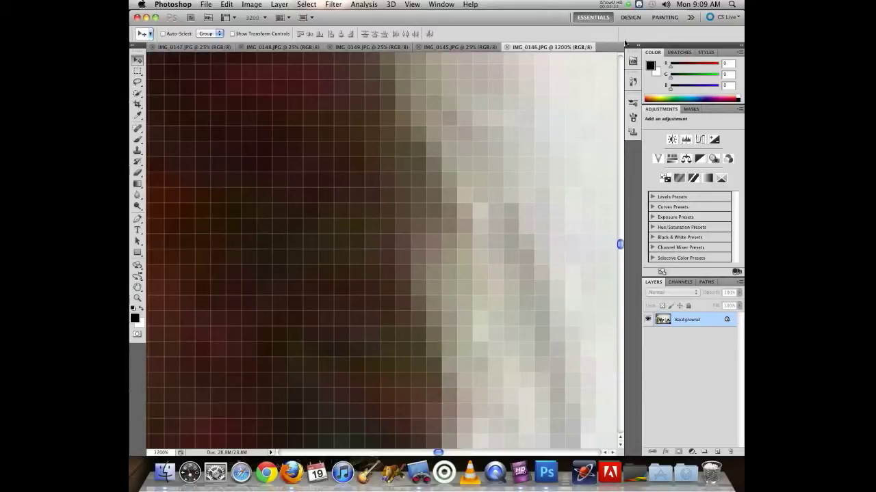
Show the Info panel to read the colour values of the hair-edge pixels, and collapse it when done.
left_click(441, 5)
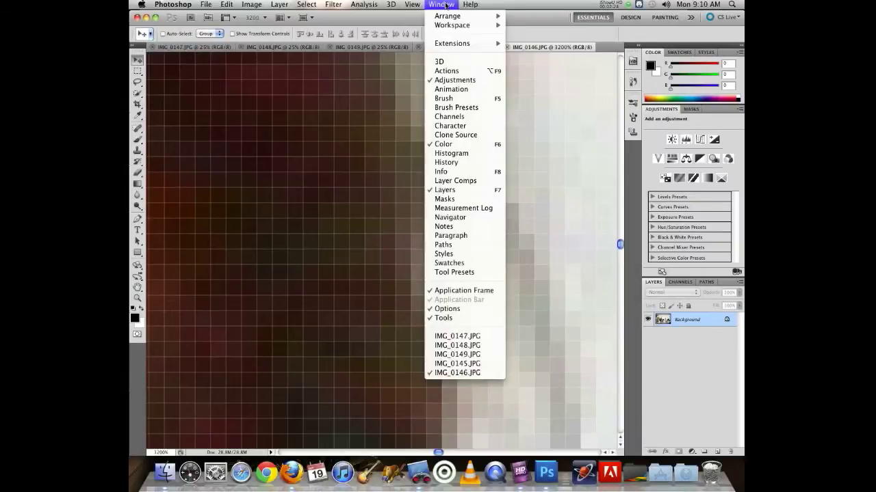
left_click(441, 171)
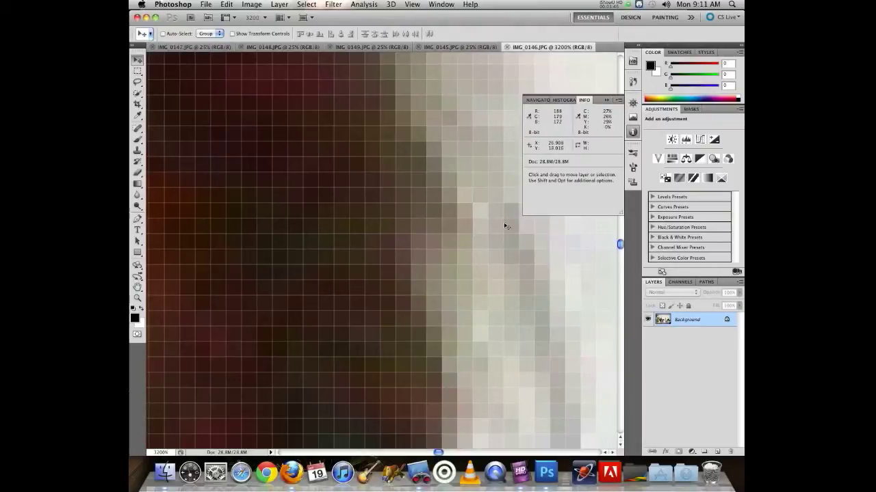
left_click(606, 101)
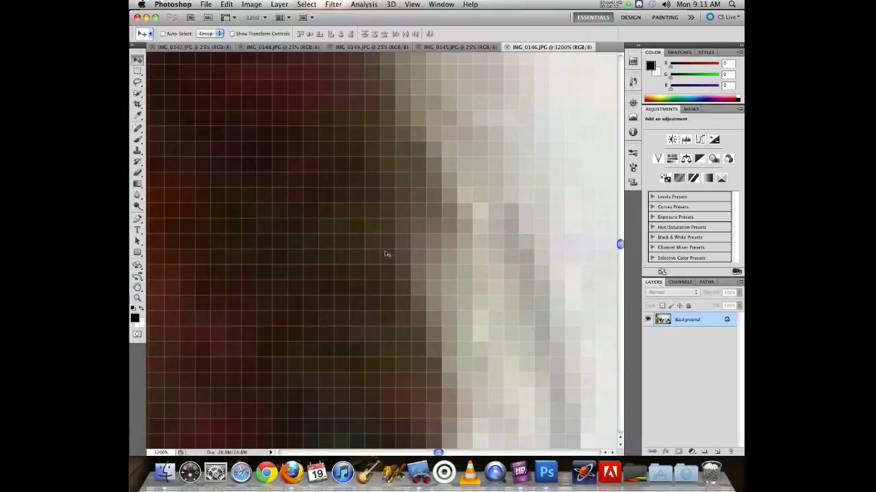
Inspect the pixels of the woman's eye up close, and return the photo to its actual pixel size.
left_click(138, 287)
left_click_drag(272, 223, 244, 355)
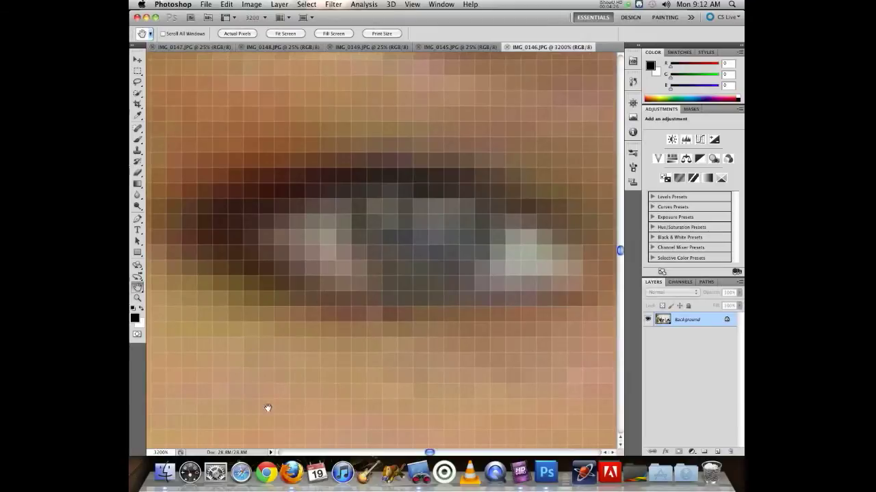
left_click(137, 299)
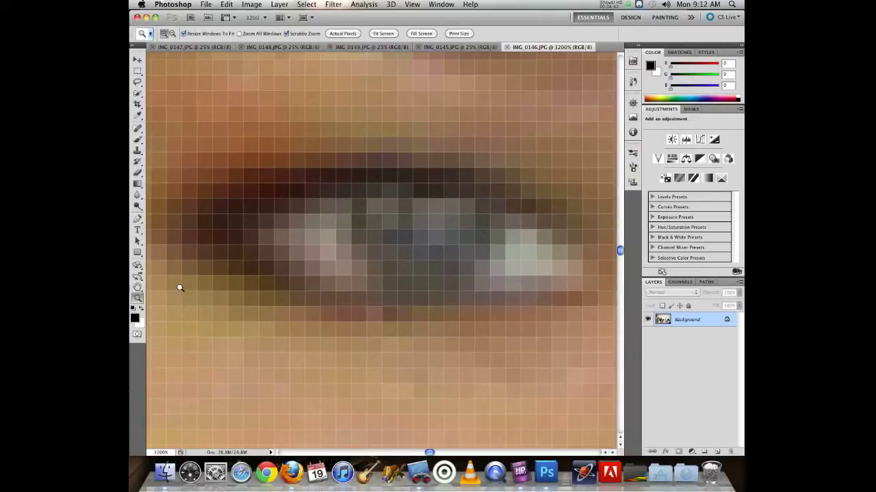
left_click(413, 4)
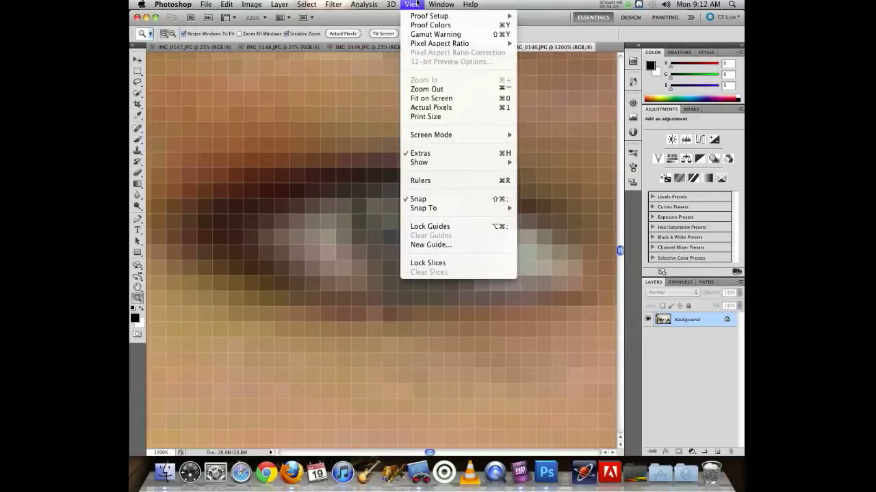
left_click(429, 108)
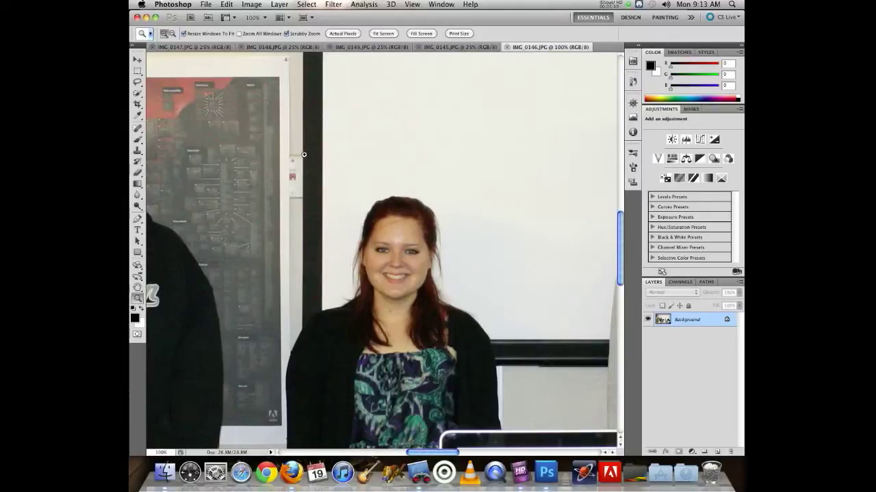
Try a resolution of 300 pixels/inch without resampling in the Image Size settings of IMG_0146.JPG, and cancel.
left_click(251, 5)
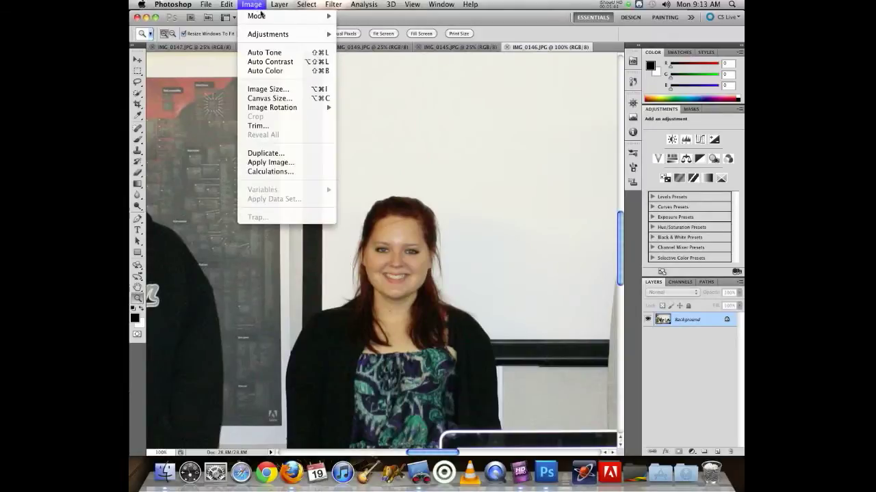
left_click(285, 92)
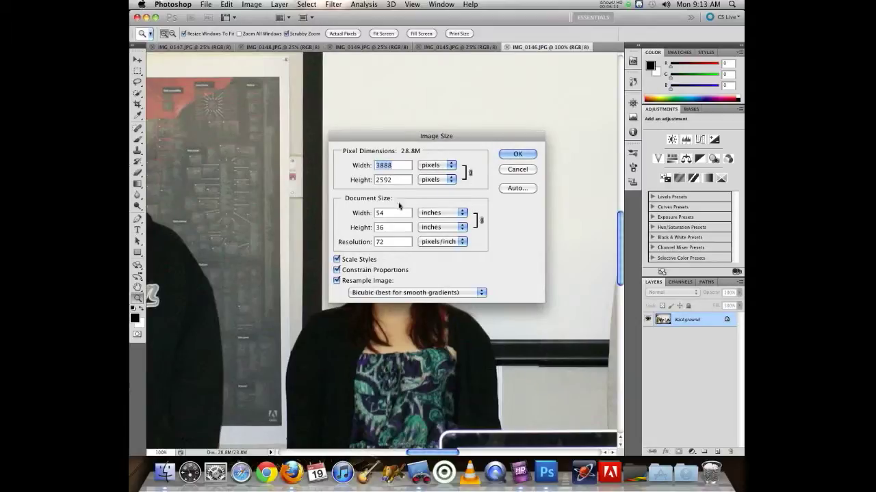
left_click(336, 281)
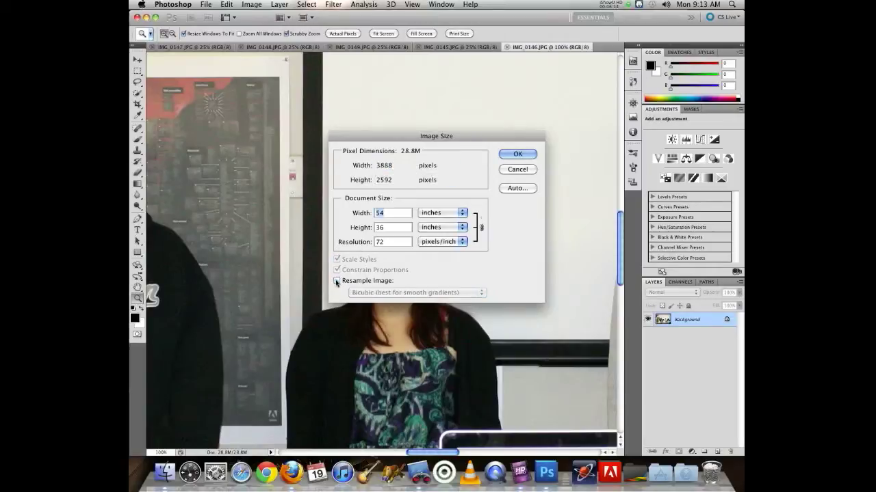
left_click_drag(385, 241, 370, 242)
type("300")
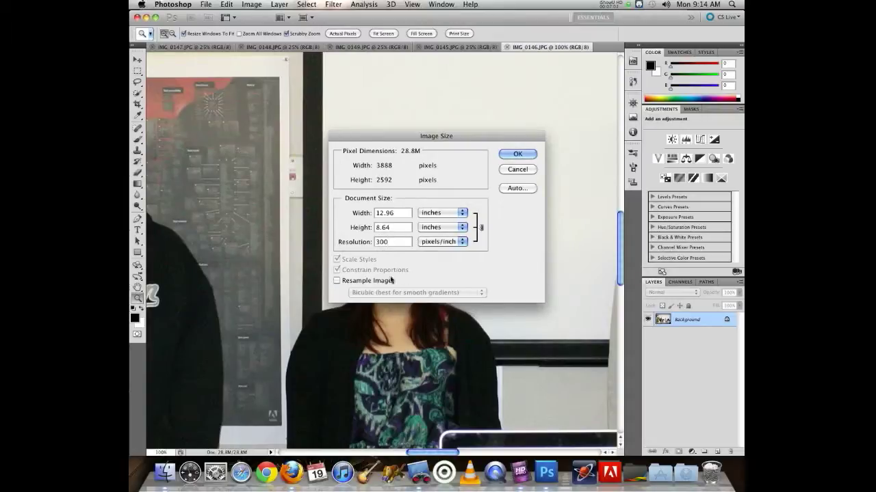
left_click(511, 171)
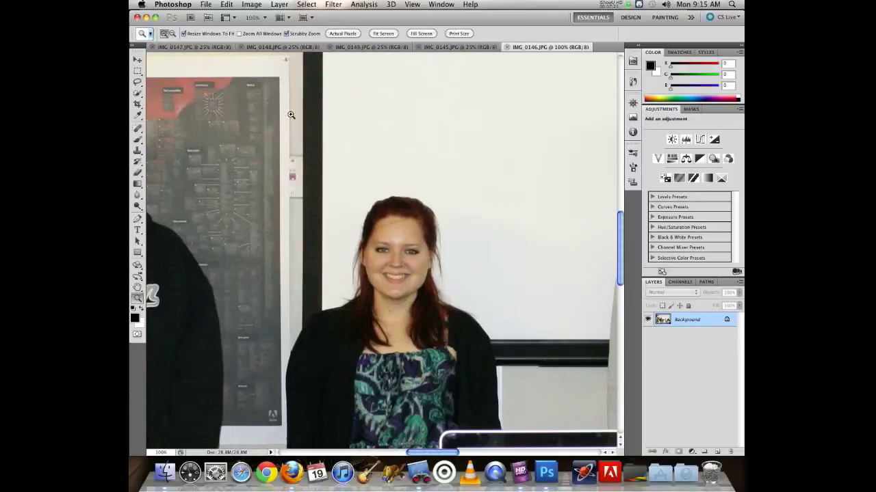
Create a new RGB Color document 6 inches wide and 9 inches high at 300 pixels/inch.
left_click(205, 5)
left_click(213, 18)
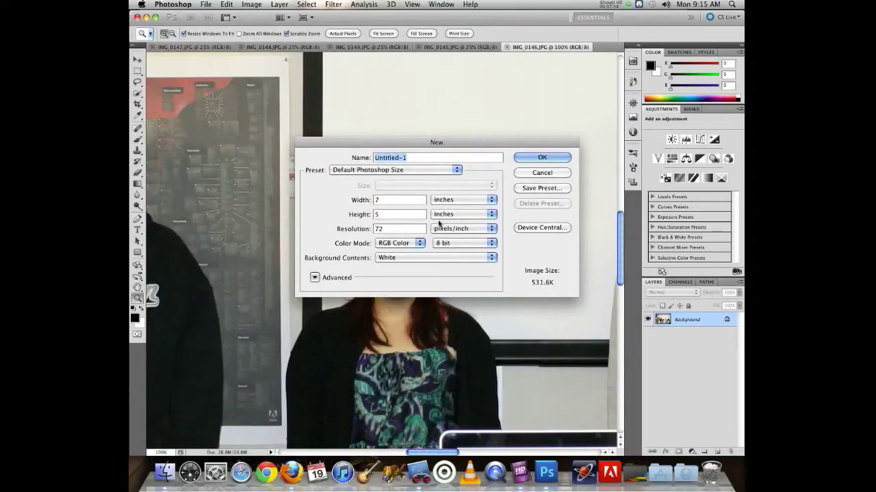
left_click(384, 248)
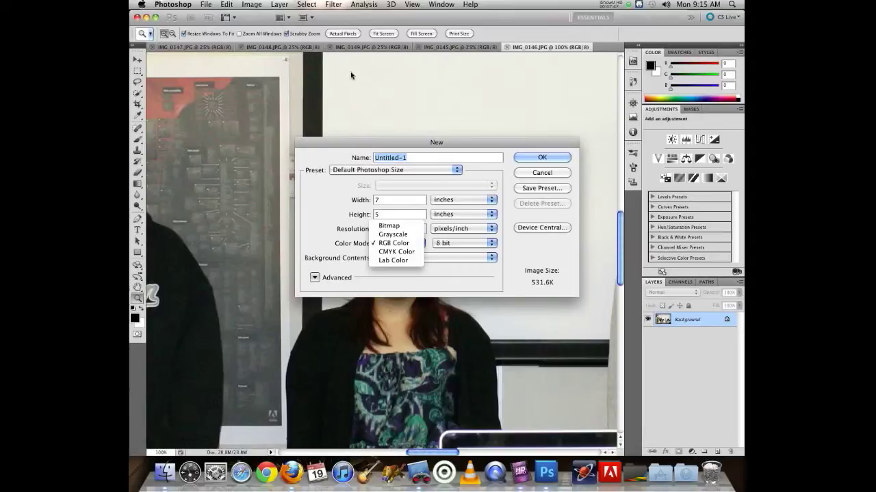
left_click(382, 243)
double_click(385, 229)
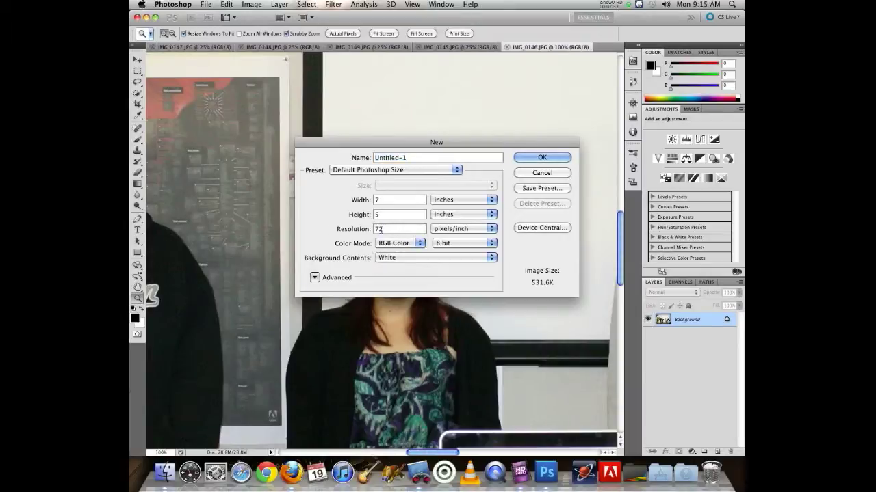
type("300")
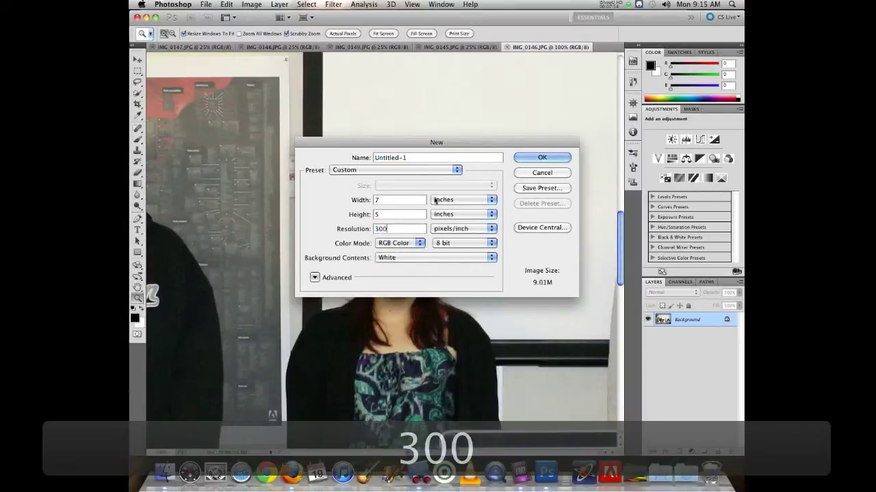
double_click(377, 199)
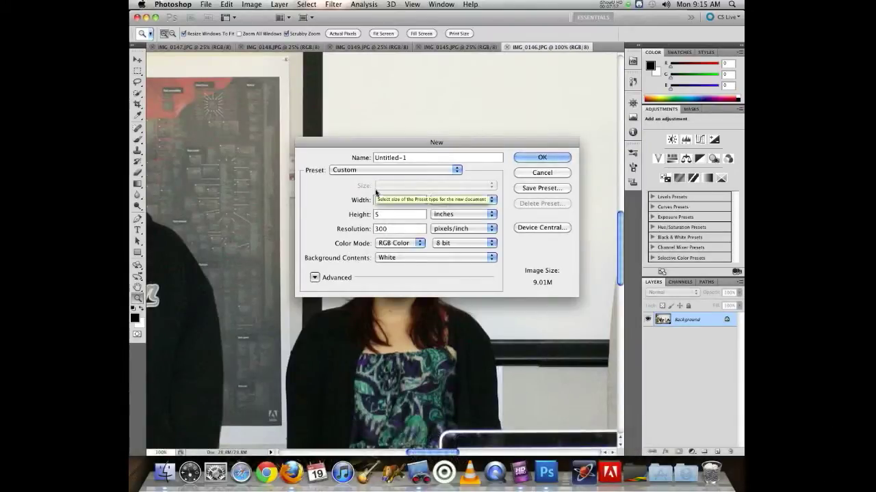
type("6")
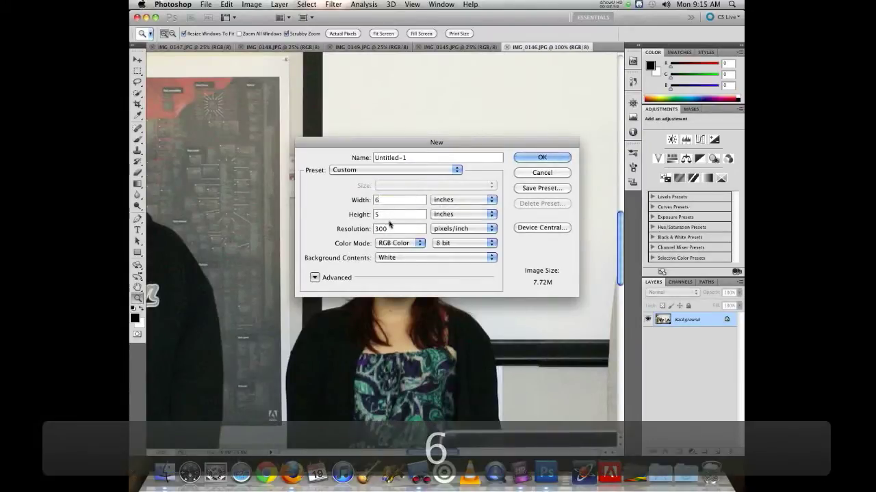
key("Tab")
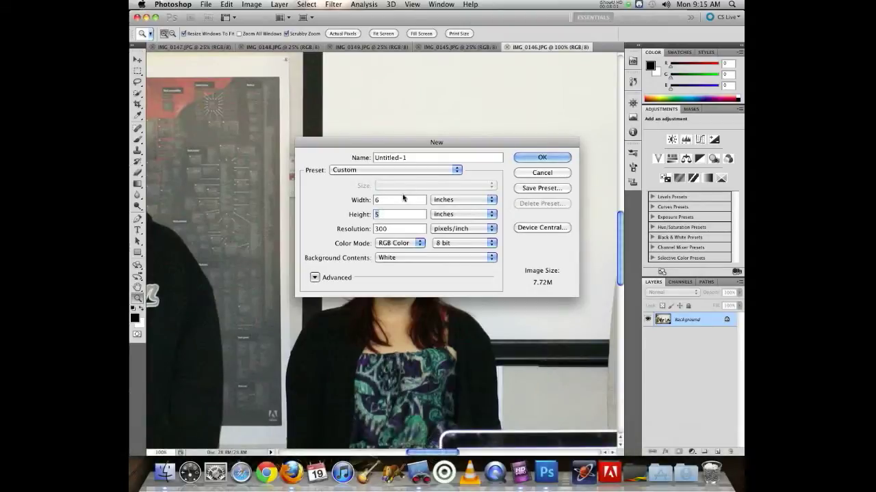
type("9")
left_click(539, 157)
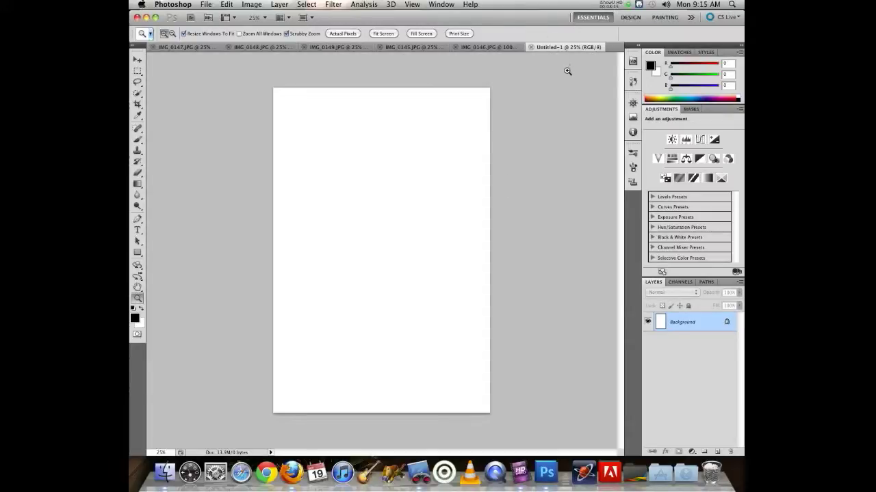
Return to IMG_0146.JPG and view the red-haired woman closer up and at 50% magnification.
left_click(512, 48)
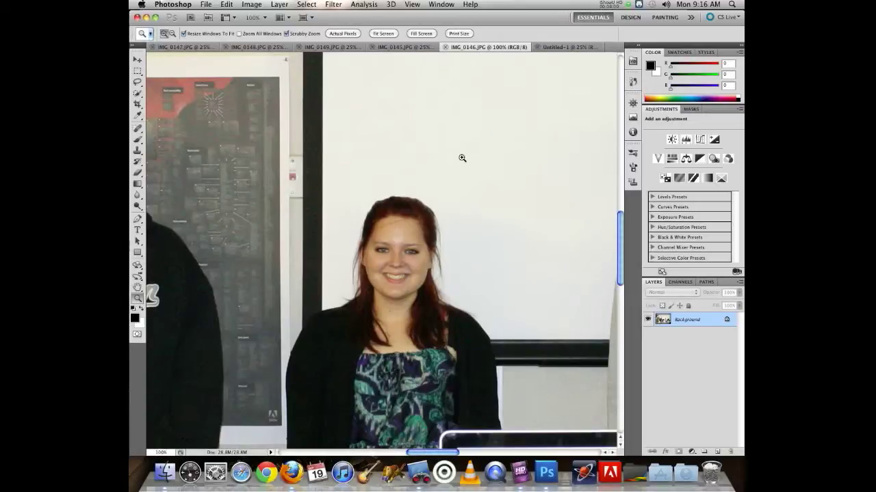
left_click(408, 251)
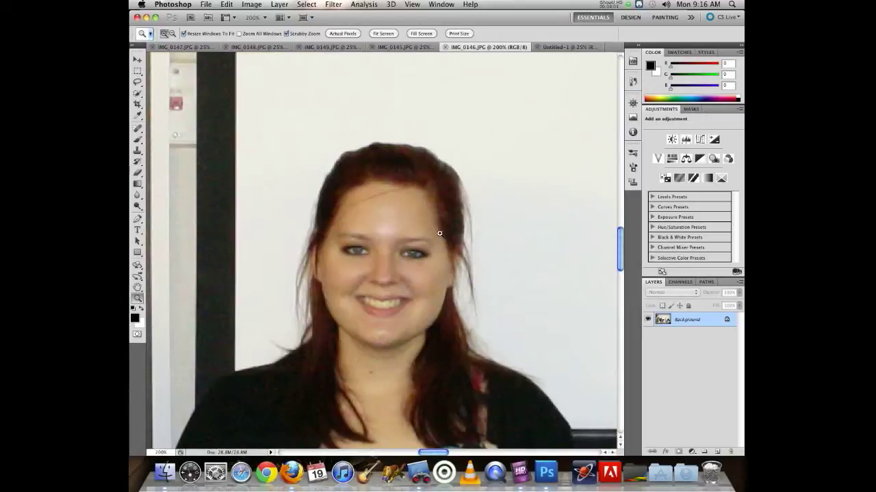
key("alt")
left_click(411, 219, "alt")
left_click(406, 220, "alt")
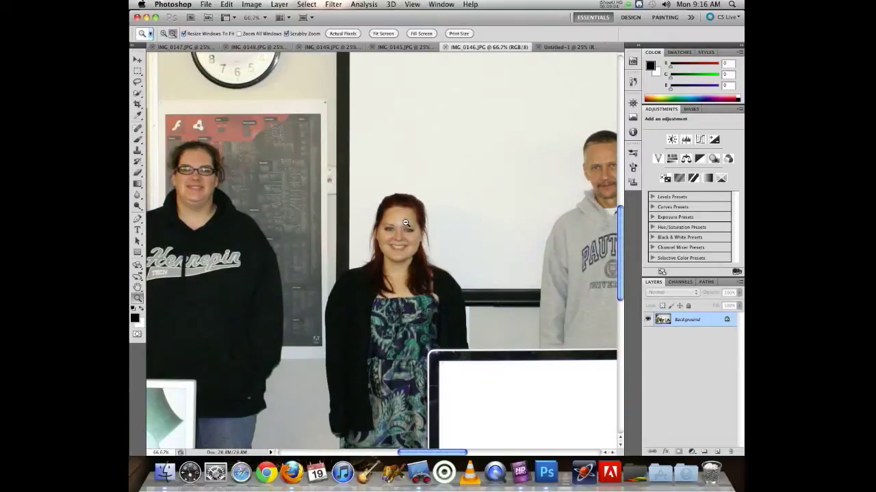
left_click(390, 219, "alt")
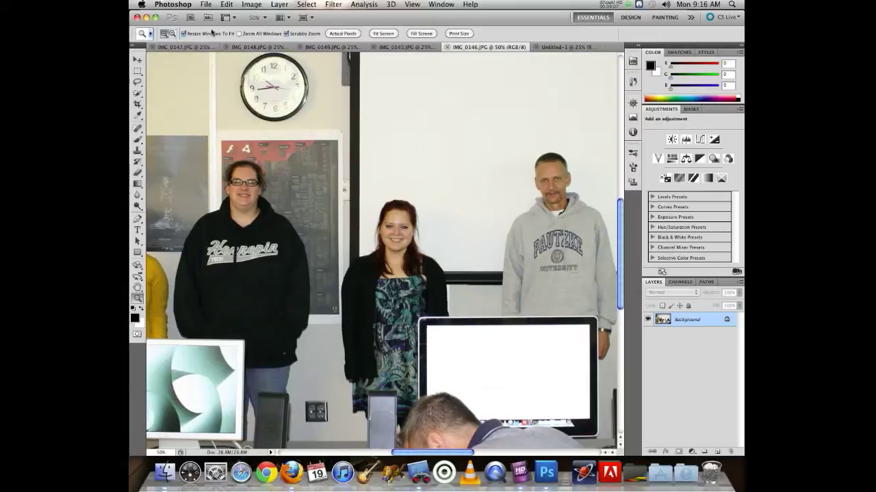
Zoom IMG_0146.JPG out to 16.7% so the whole group is in view, and return the Zoom tool to zooming in.
left_click(174, 35)
left_click(467, 194)
left_click(466, 193)
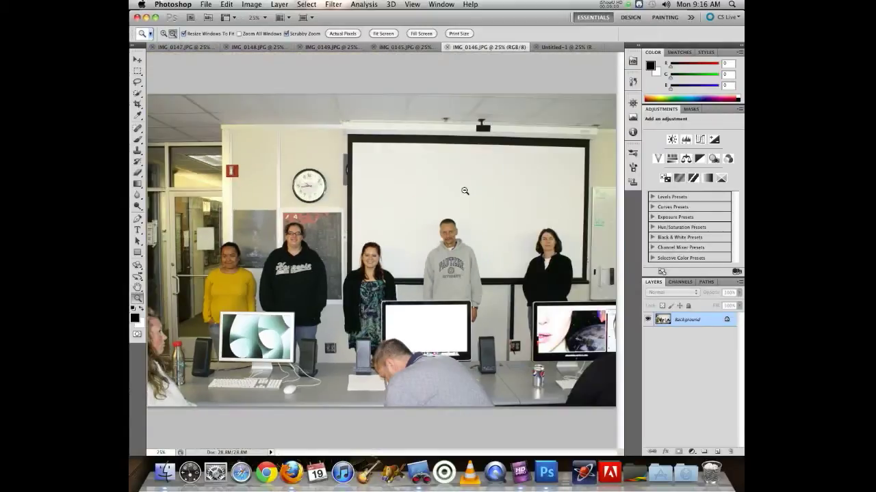
left_click(463, 191)
left_click(163, 34)
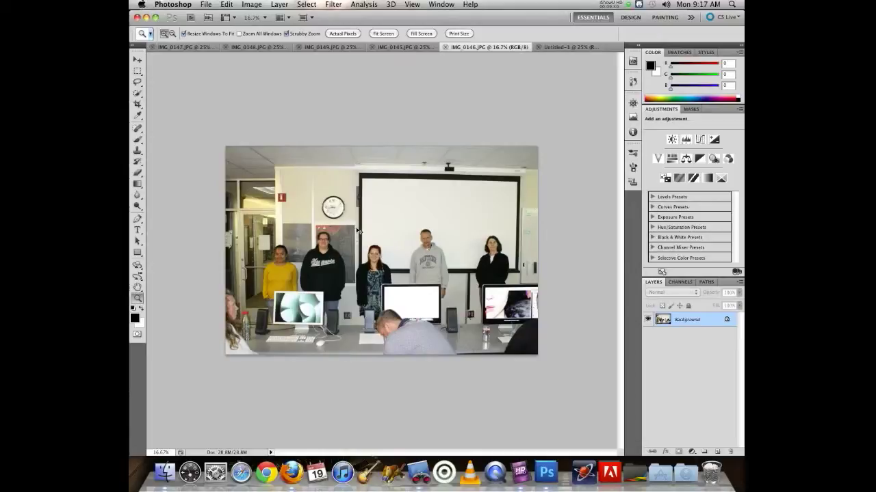
Magnify the photo to 400% around the red-haired woman's head, and zoom back out to 33.3%.
key("super+equal")
key("super+equal")
key("super+equal")
key("super+equal")
key("super+equal")
key("super+equal")
key("super+equal")
key("super+equal")
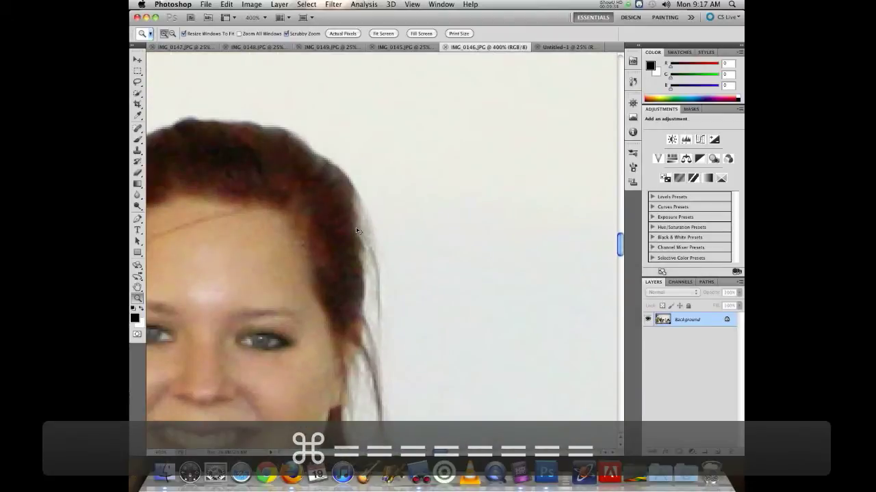
key("super+minus")
key("super+minus")
key("super+minus")
key("super+minus")
key("super+minus")
key("super+minus")
key("super+minus")
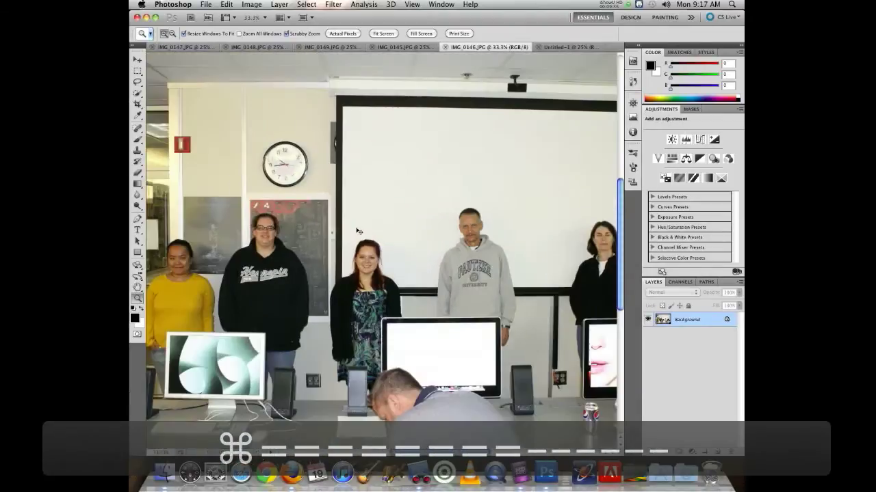
Alternate between closer and wider views of the group photo, ending with the whole picture at 16.7%.
key("super+equal")
key("super+equal")
key("super+equal")
key("super+minus")
key("super+minus")
key("super+equal")
key("super+equal")
key("super+minus")
key("super+minus")
key("super+minus")
key("super+minus")
key("super+minus")
key("super+equal")
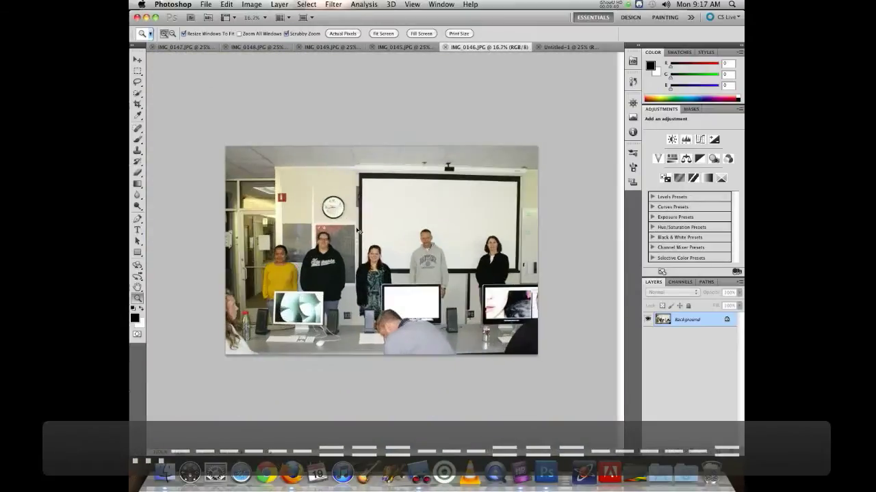
key("super+equal")
key("super+minus")
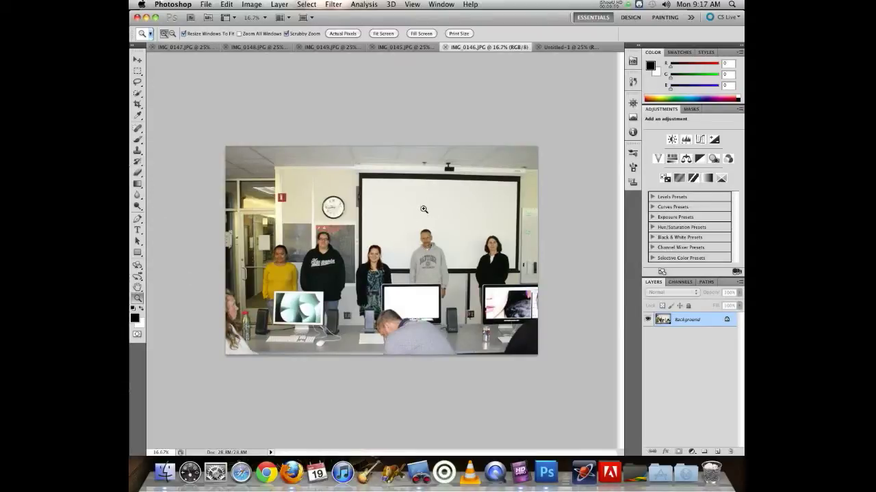
Scrub-zoom to about 2990% on the head of the man in the grey hoodie and examine the pixels along his hair and skin.
left_click_drag(411, 225, 448, 255)
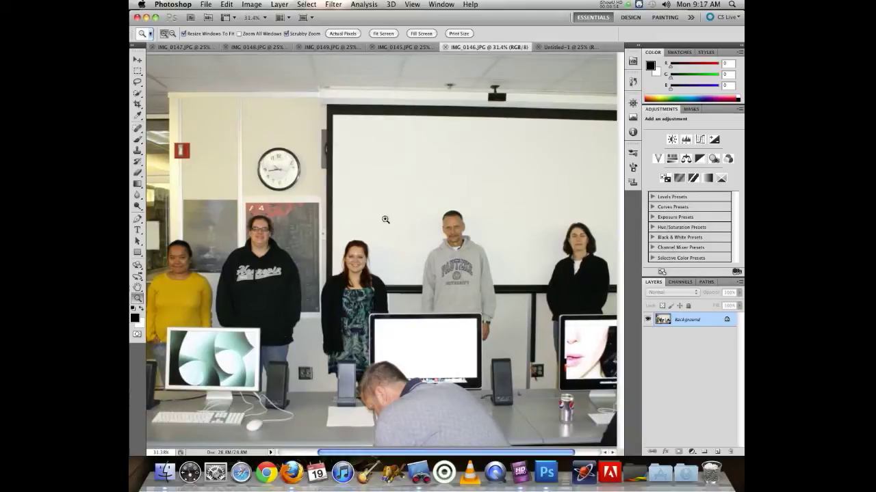
left_click_drag(428, 199, 556, 313)
left_click_drag(344, 179, 440, 248)
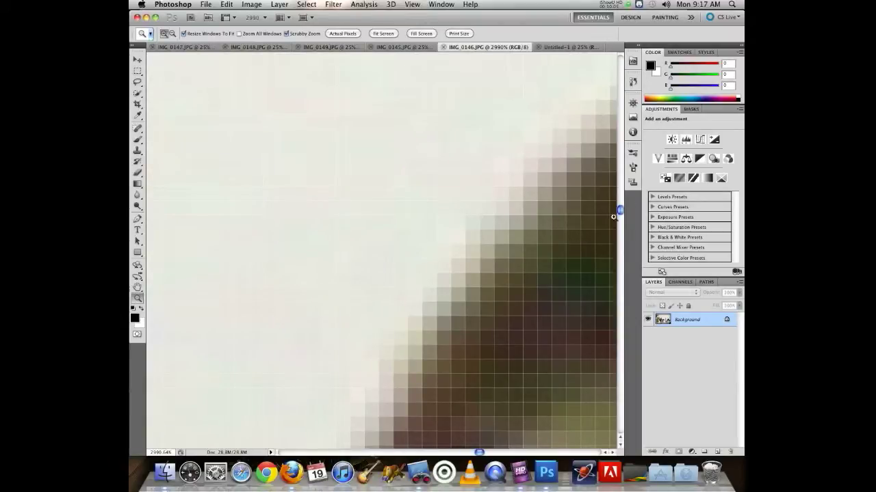
scroll(616, 212, "down", 10)
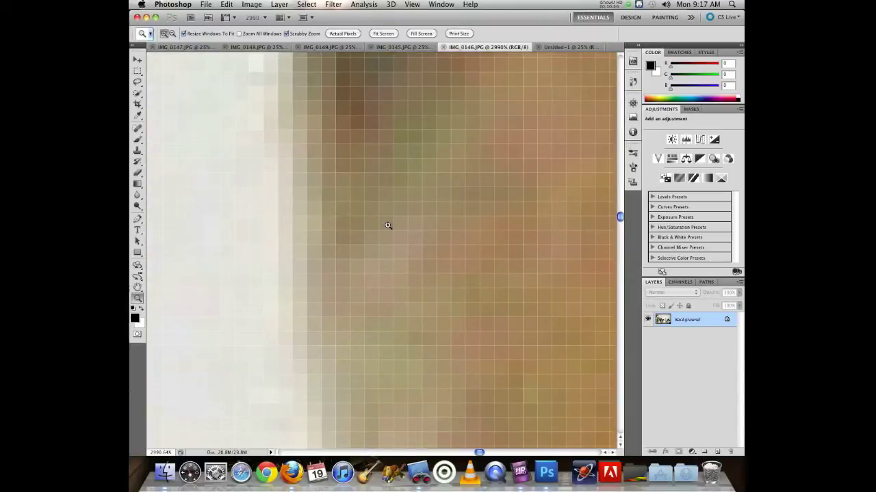
left_click_drag(463, 246, 178, 312)
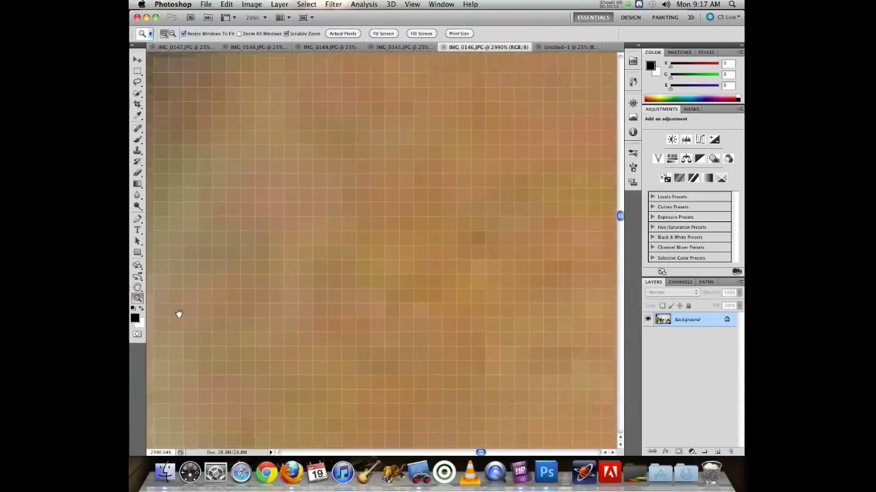
left_click_drag(420, 242, 355, 258)
Reduce the magnification to 700% and look over the man's forehead, eyes and mouth.
key("super+minus")
key("super+minus")
key("super+minus")
key("super+minus")
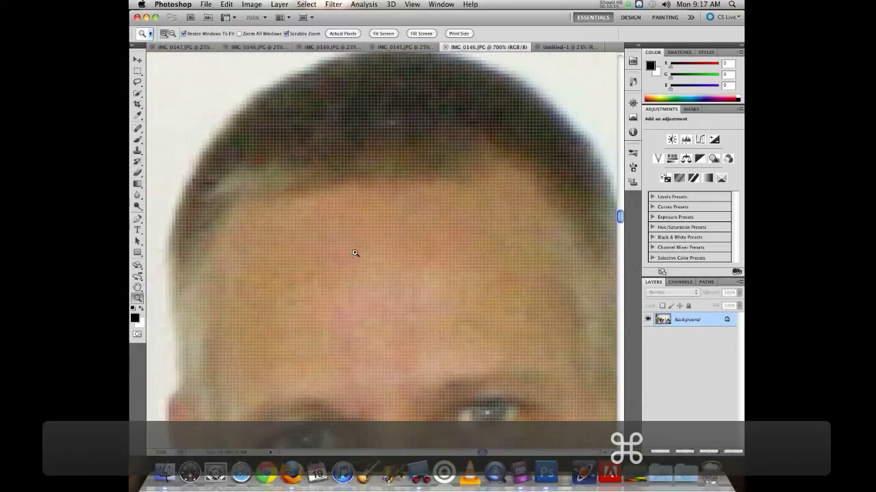
left_click_drag(386, 289, 434, 325)
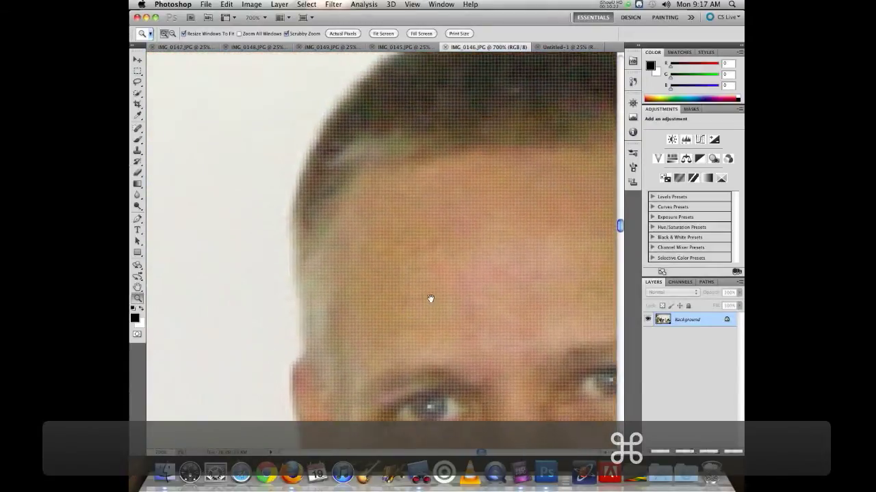
left_click_drag(523, 287, 210, 182)
left_click_drag(200, 271, 573, 330)
left_click_drag(374, 215, 284, 350)
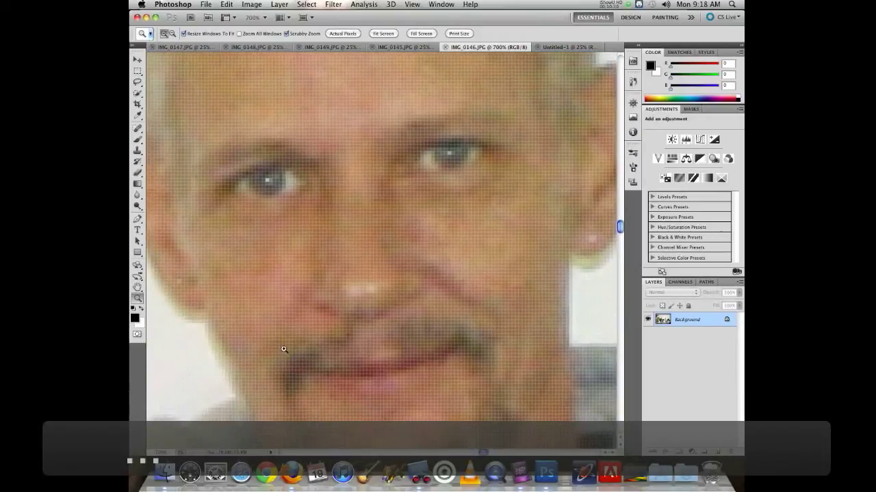
Zoom out from the man's face to 66.7% magnification.
key("super+minus")
key("super+minus")
key("super+minus")
key("super+minus")
key("super+minus")
key("super+minus")
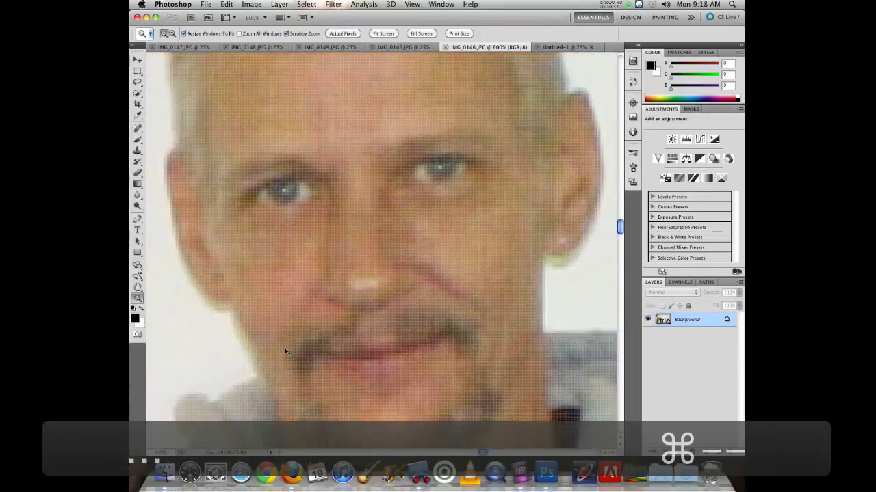
key("super+minus")
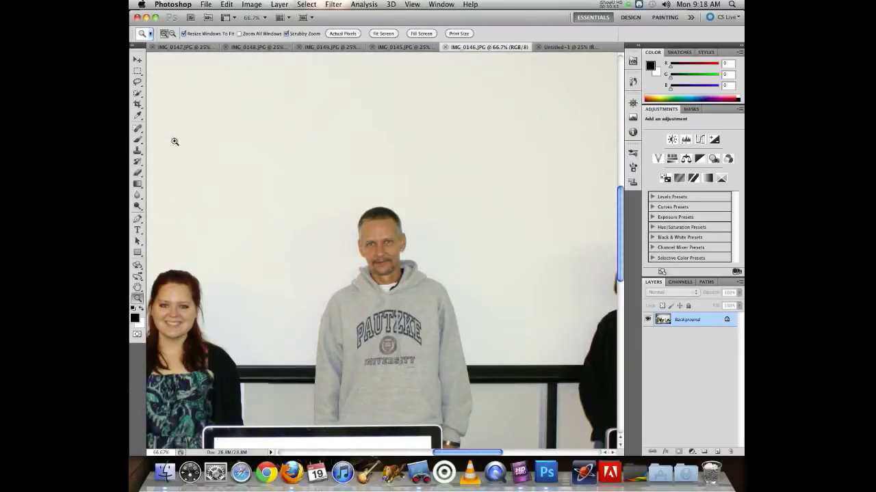
Compare the options of the Move, Marquee and Brush tools, finishing with the Eraser tool active.
left_click(138, 60)
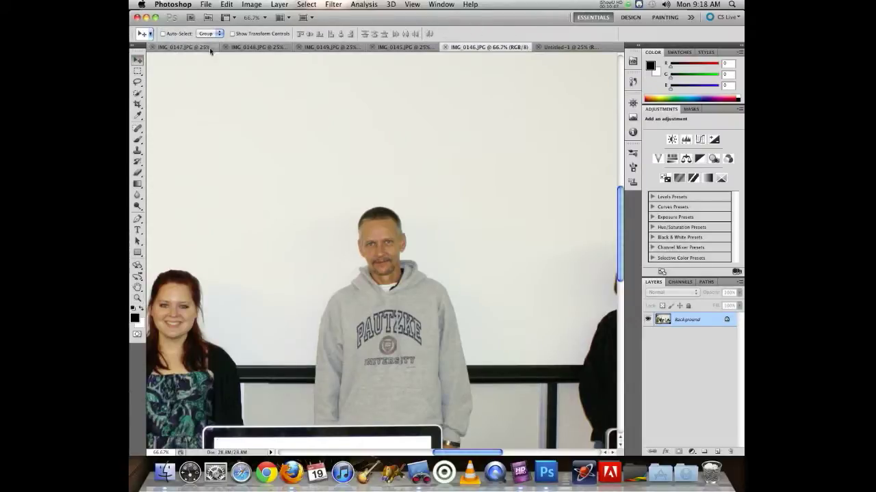
left_click(138, 72)
left_click(138, 139)
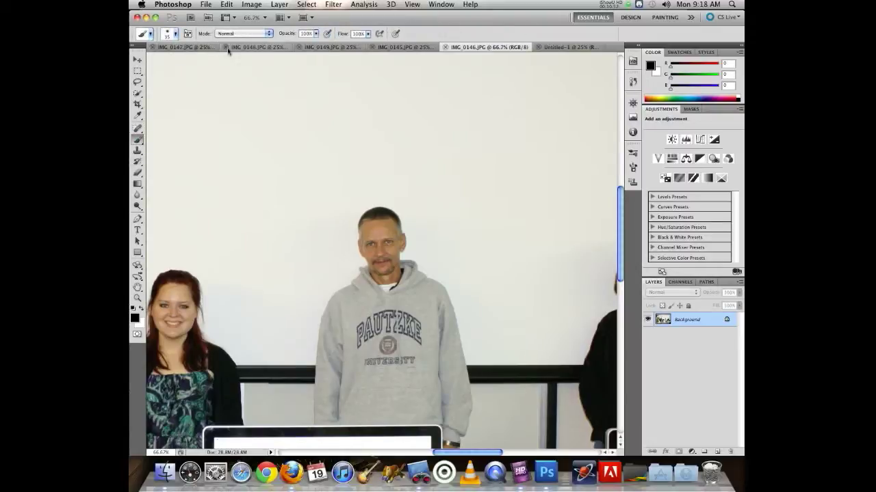
left_click(136, 172)
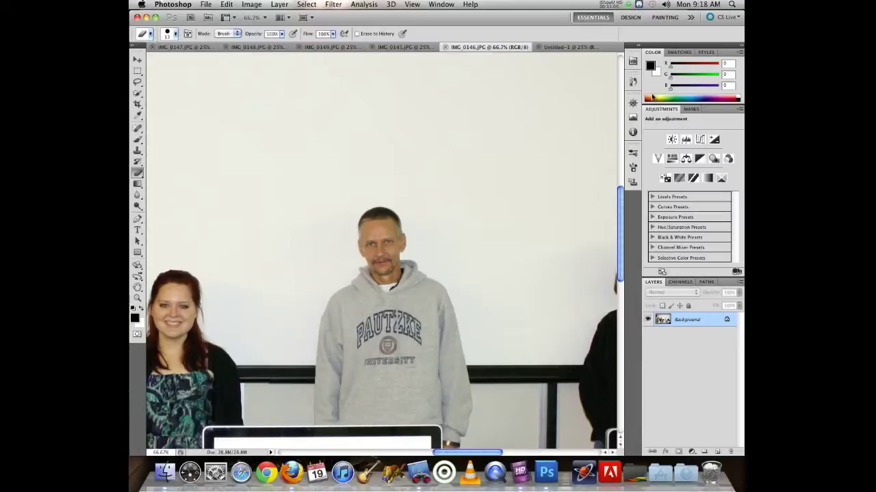
Show the color swatches, and expand and collapse the docked Histogram and Info panels.
left_click(679, 53)
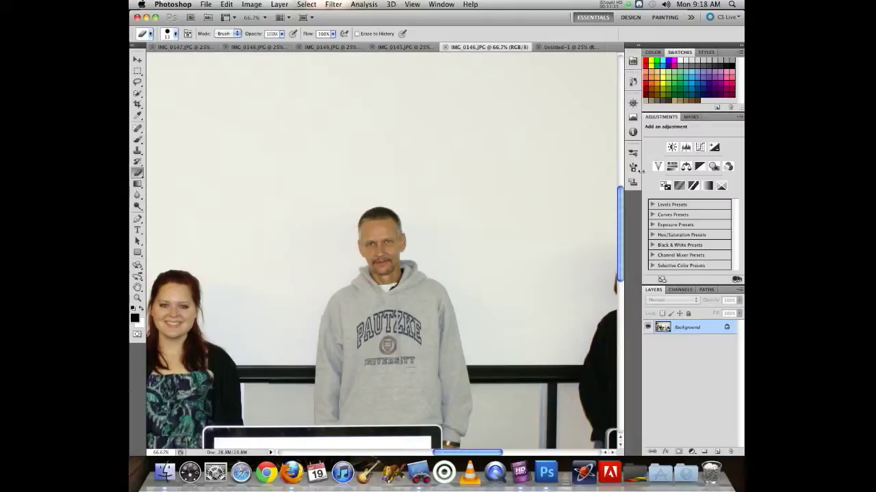
left_click(632, 117)
left_click(633, 118)
left_click(633, 132)
left_click(633, 131)
left_click(632, 131)
left_click(632, 131)
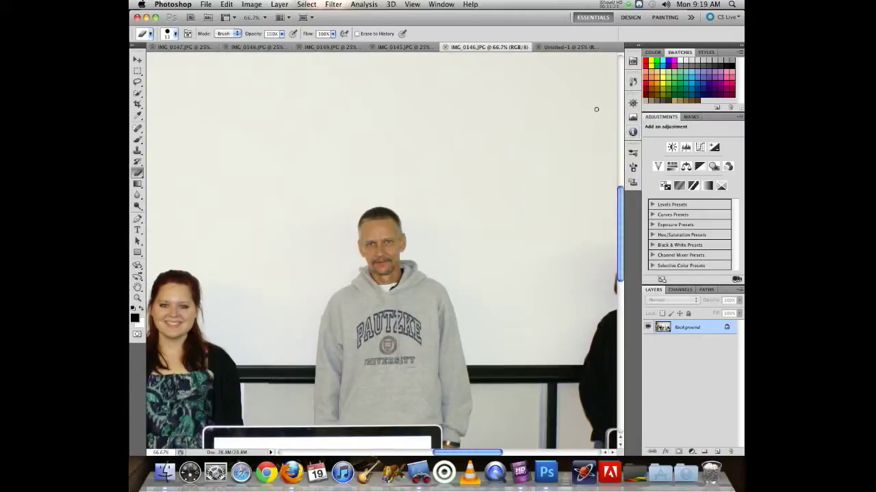
left_click(633, 132)
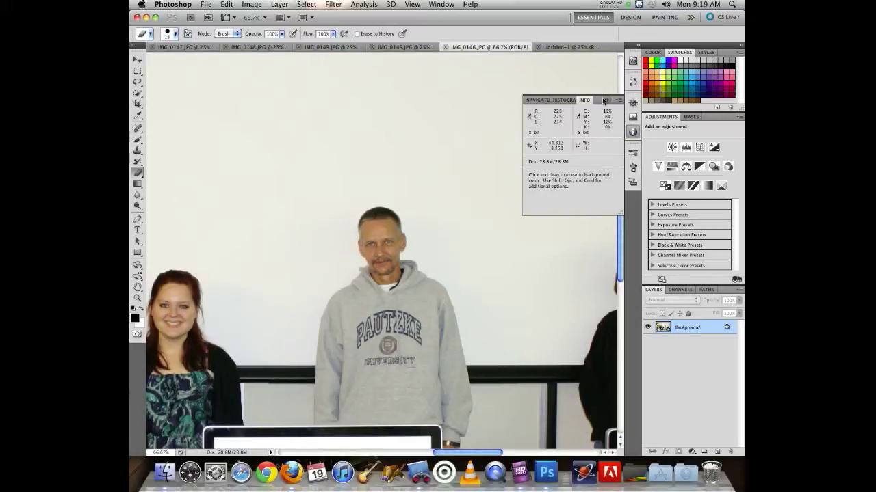
left_click(604, 101)
left_click(633, 132)
left_click(633, 132)
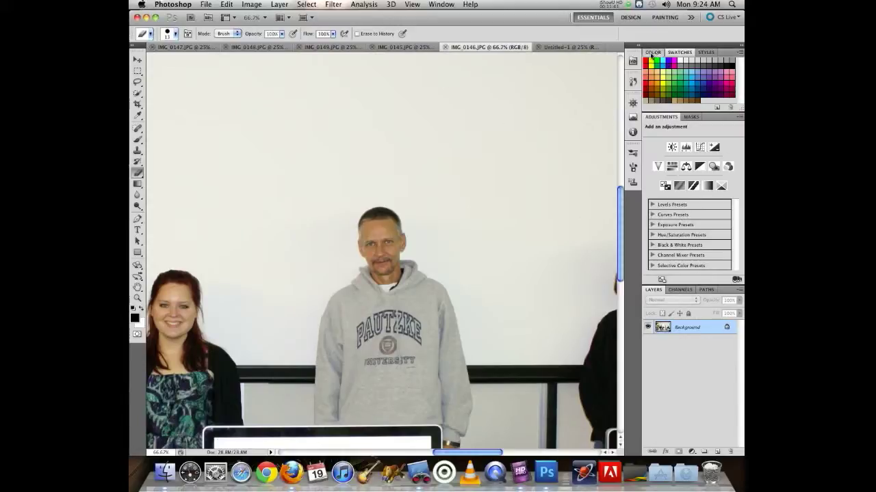
Detach the Color, Styles and Layers panels from the dock and close each of them.
left_click_drag(653, 52, 381, 90)
left_click_drag(690, 56, 487, 159)
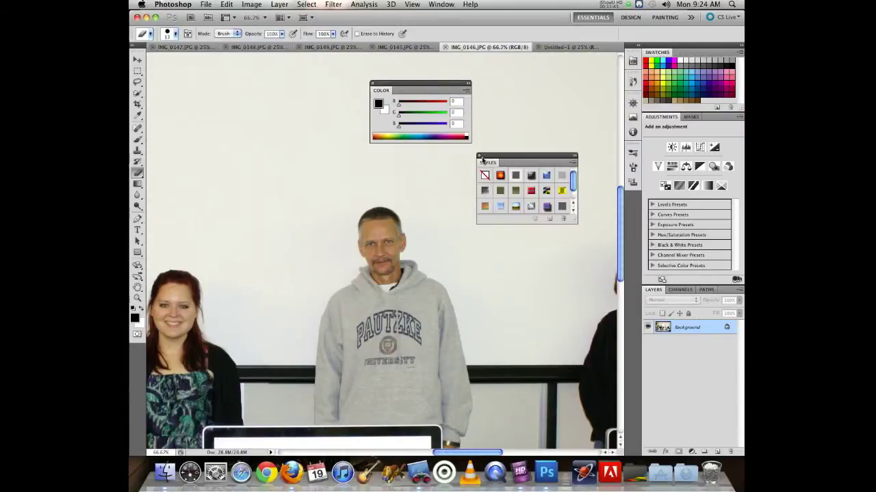
left_click(478, 157)
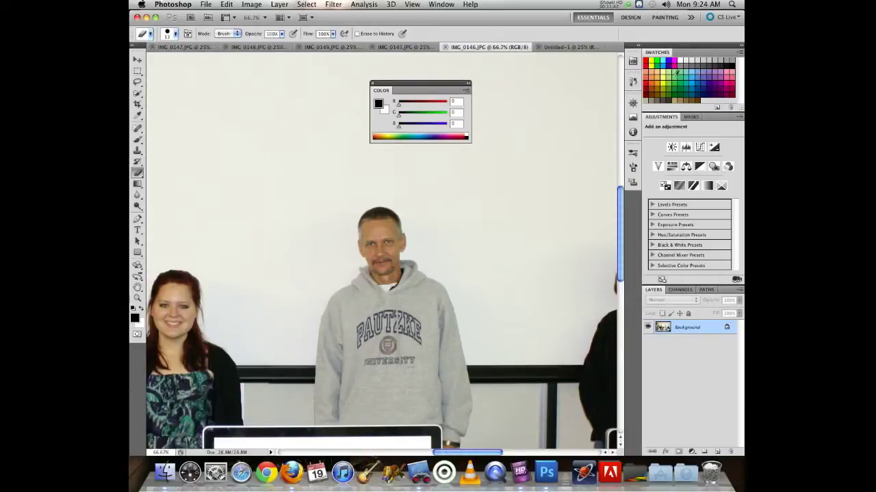
left_click(371, 84)
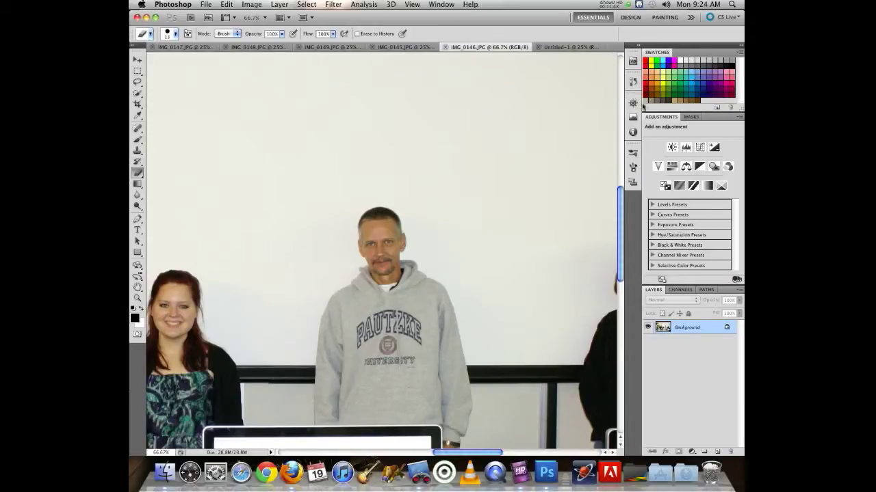
left_click_drag(660, 287, 395, 153)
left_click(393, 145)
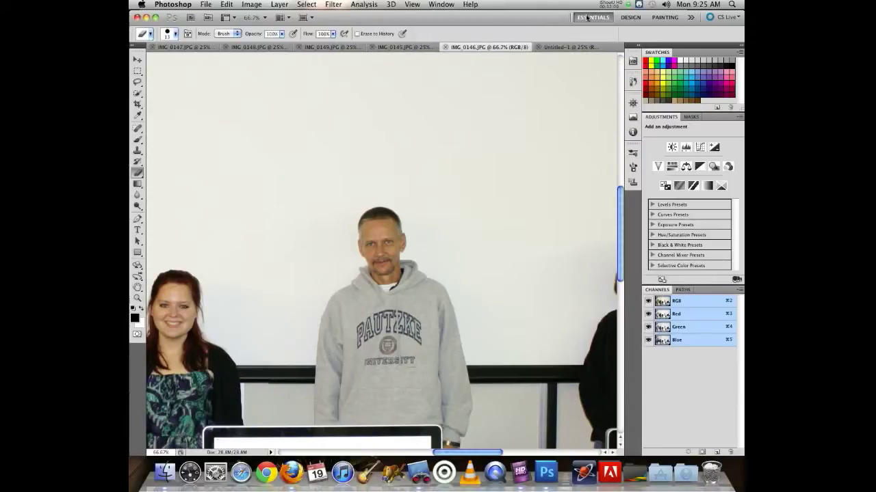
Try the Design workspace, and return to Essentials and reset it to its default panel layout.
left_click(630, 17)
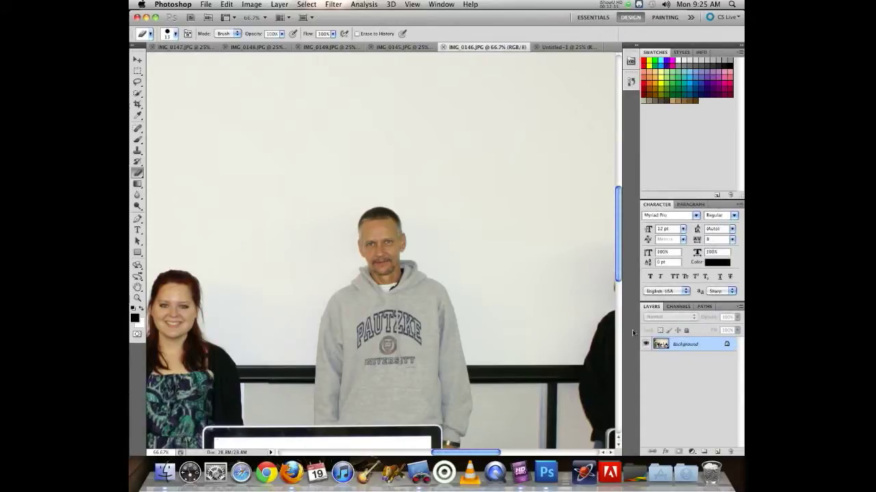
left_click(592, 17)
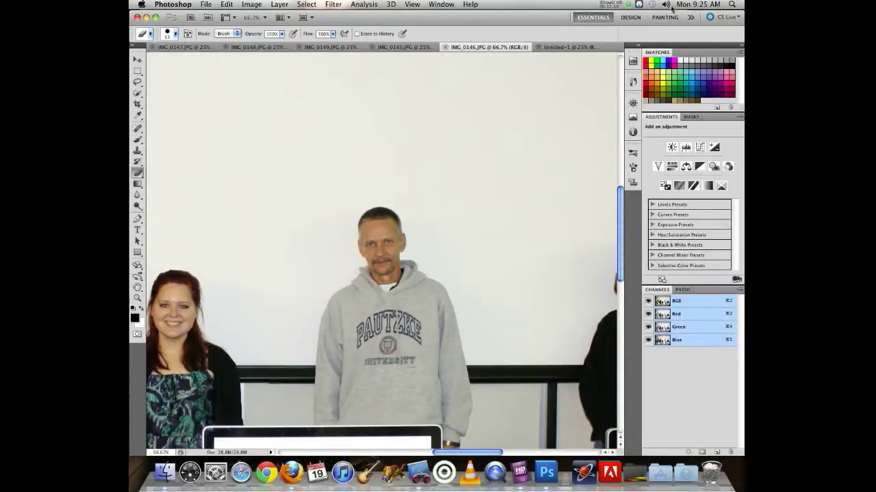
left_click(689, 18)
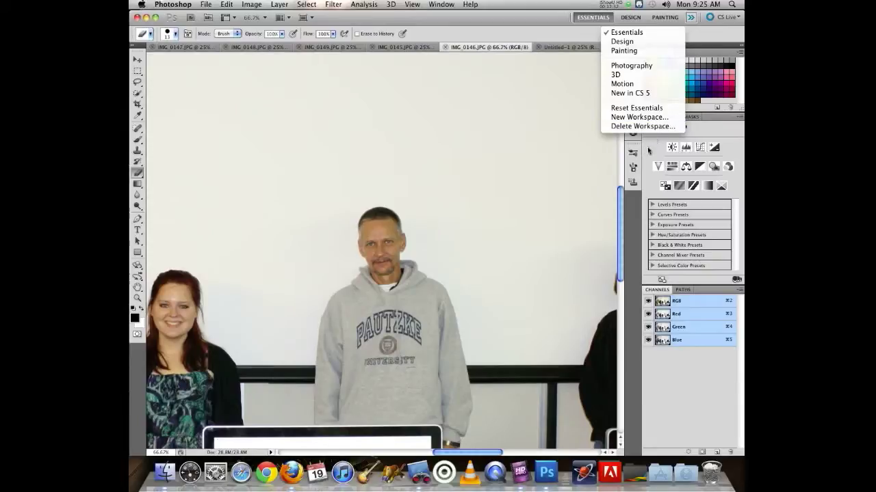
left_click(630, 108)
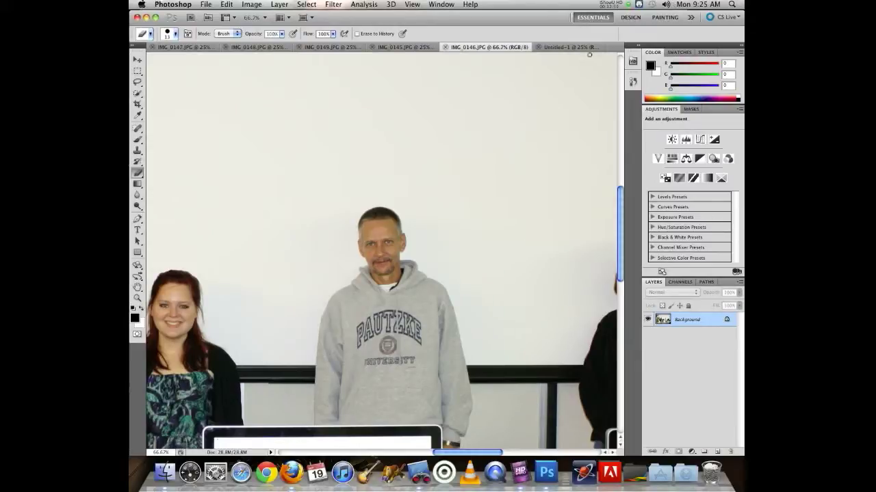
Switch to the Painting workspace and scribble 13 px Eraser strokes across the projection screen and over the man's and red-haired woman's faces.
left_click(674, 18)
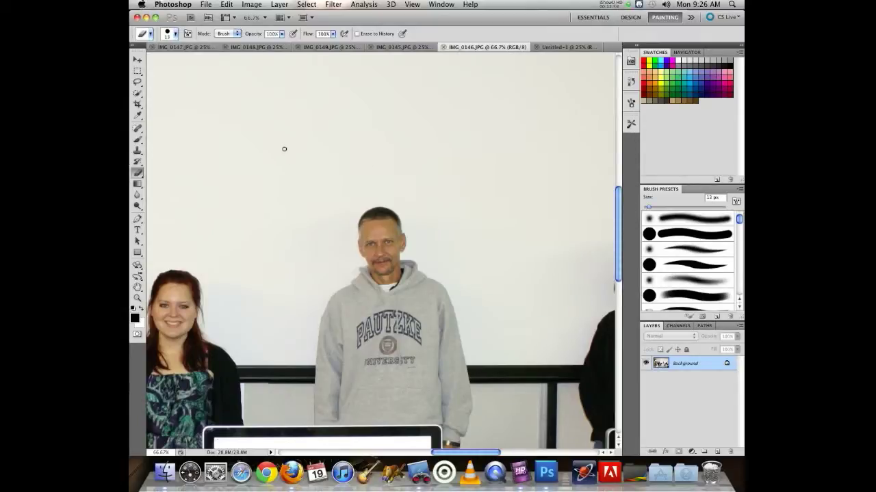
mouse_move(488, 129)
left_mouse_down()
mouse_move(440, 194)
mouse_move(262, 238)
mouse_move(493, 209)
mouse_move(411, 268)
left_mouse_up()
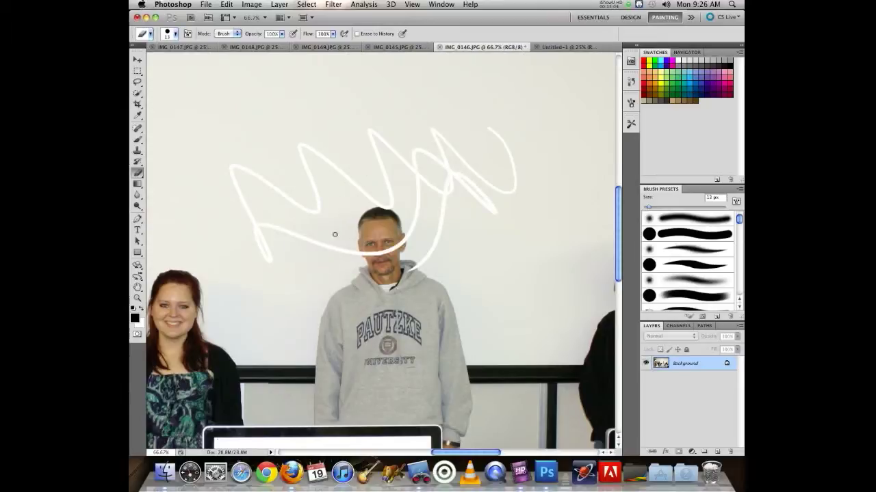
mouse_move(297, 138)
left_mouse_down()
mouse_move(281, 276)
mouse_move(330, 197)
mouse_move(370, 185)
mouse_move(368, 261)
mouse_move(423, 181)
mouse_move(357, 312)
mouse_move(314, 320)
left_mouse_up()
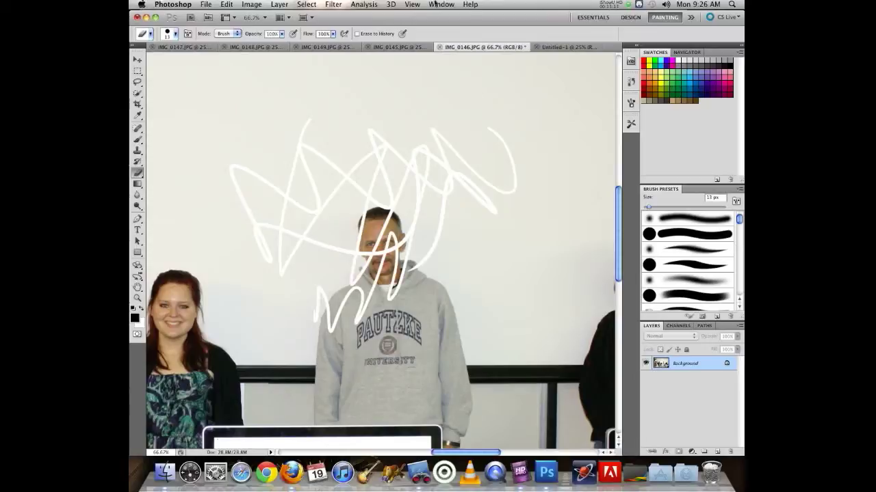
mouse_move(370, 208)
left_mouse_down()
mouse_move(383, 281)
mouse_move(397, 206)
mouse_move(366, 219)
mouse_move(369, 294)
mouse_move(380, 250)
mouse_move(344, 236)
mouse_move(176, 335)
mouse_move(188, 342)
mouse_move(154, 274)
mouse_move(219, 277)
mouse_move(168, 306)
mouse_move(181, 341)
mouse_move(205, 333)
mouse_move(217, 308)
left_mouse_up()
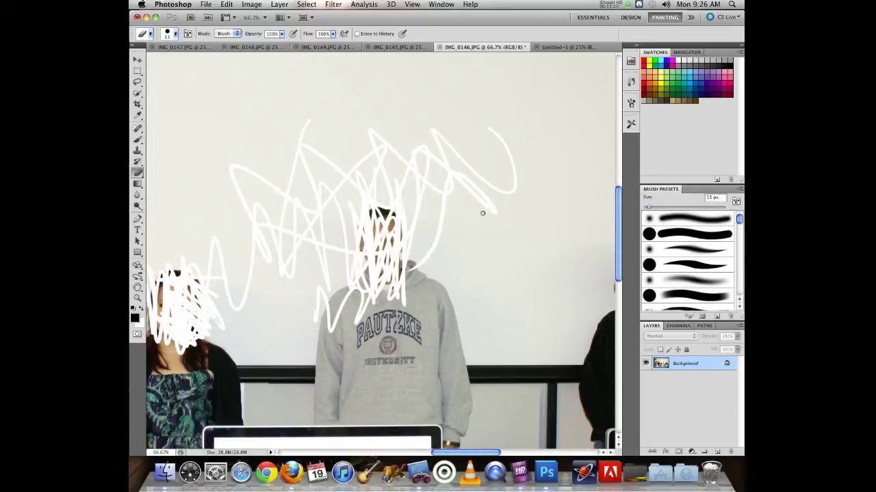
mouse_move(518, 199)
left_mouse_down()
mouse_move(523, 273)
mouse_move(548, 284)
mouse_move(554, 273)
mouse_move(469, 297)
mouse_move(497, 320)
mouse_move(465, 355)
left_mouse_up()
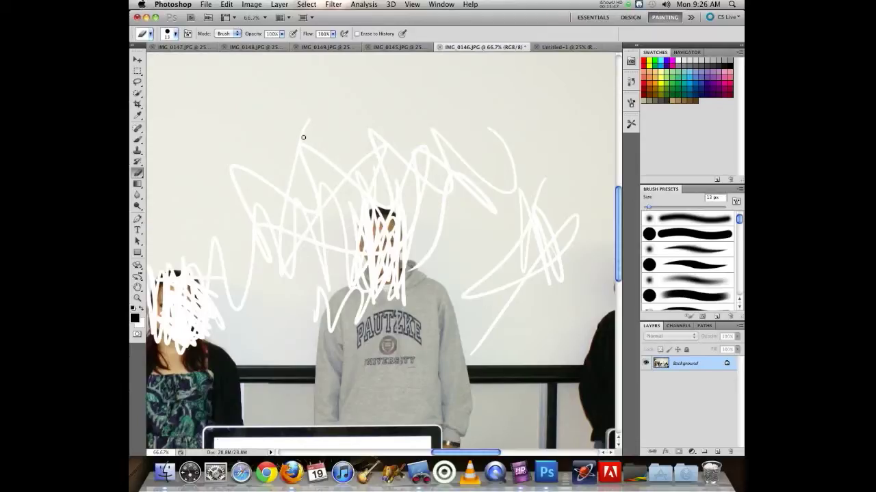
Undo the last Eraser stroke, and examine the Undo, Step Forward and Step Backward commands and the list of available panels.
key("super+z")
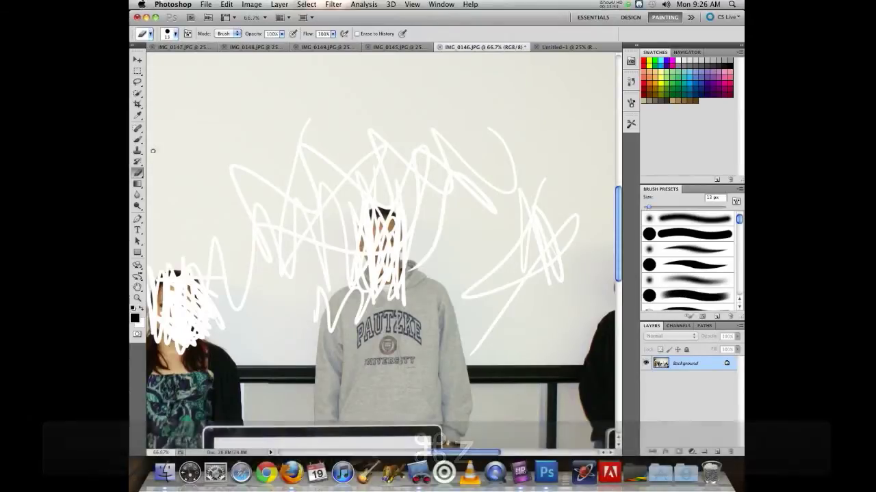
left_click(226, 4)
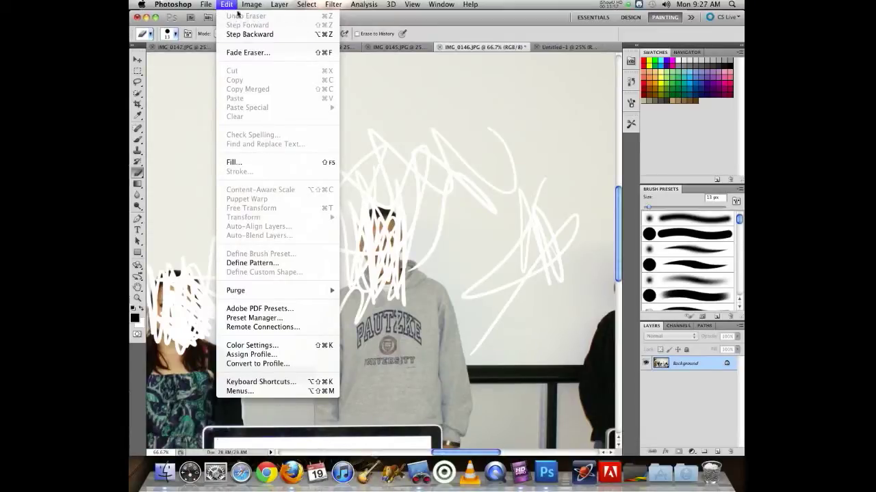
mouse_move(215, 4)
left_click(228, 4)
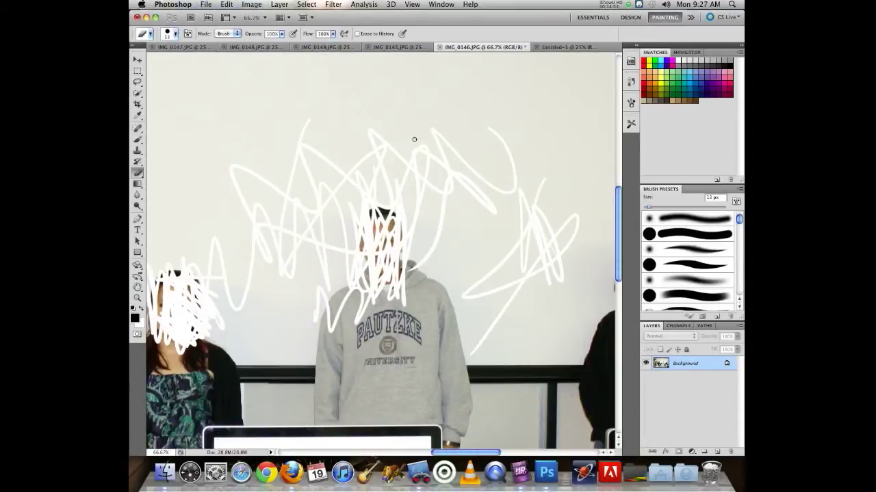
left_click(236, 5)
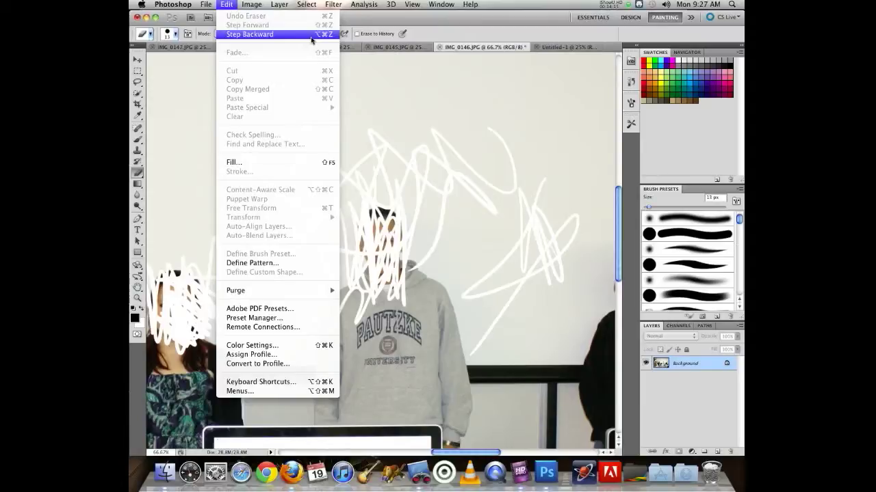
key("Escape")
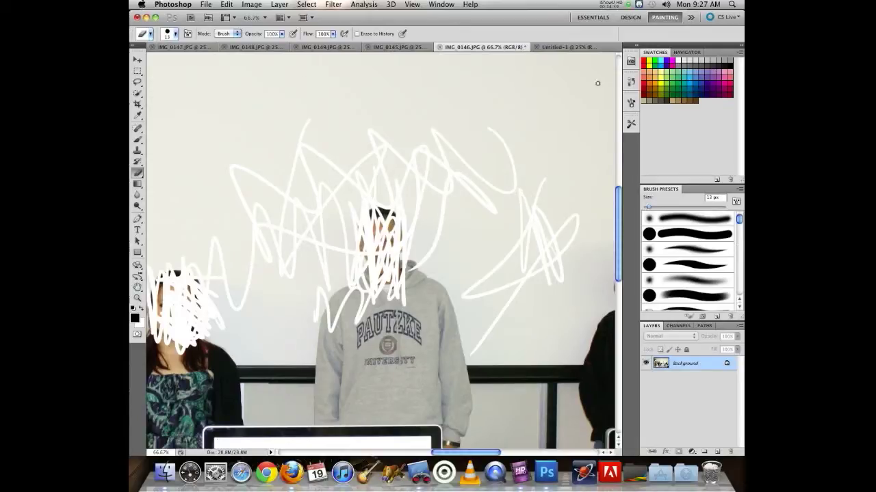
left_click(449, 5)
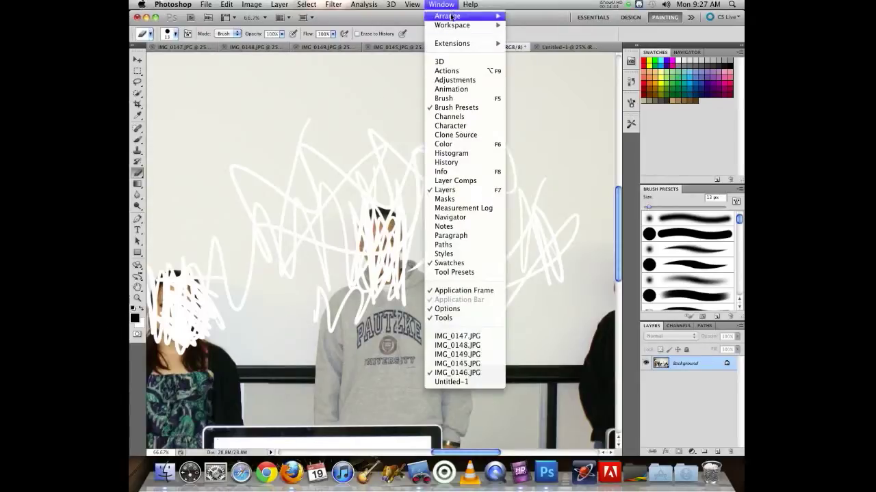
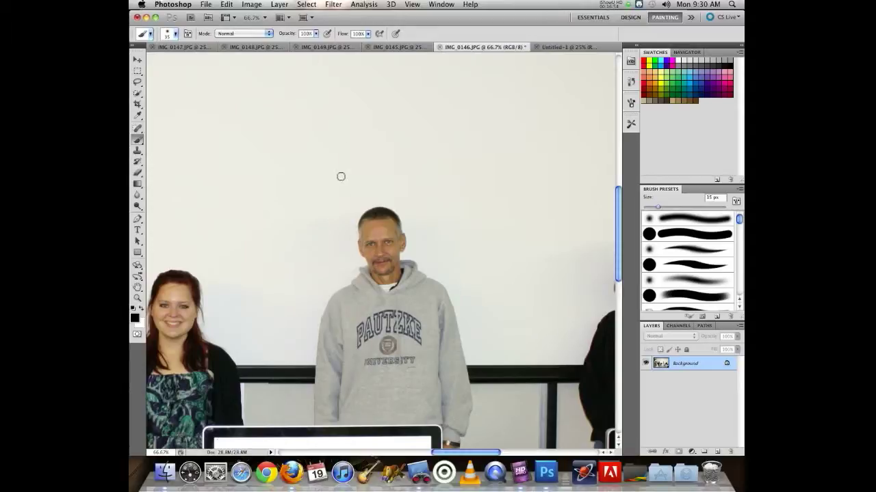
Try to move the locked Background layer with the Move tool.
left_click(138, 61)
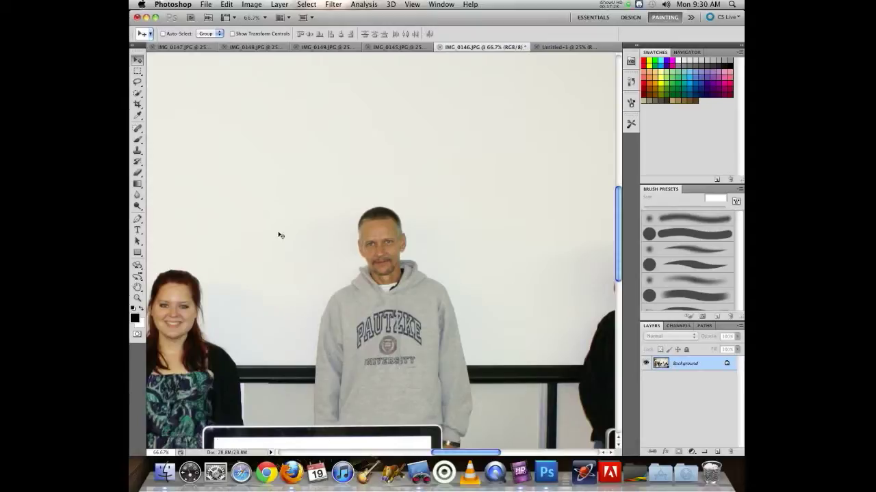
left_click(350, 258)
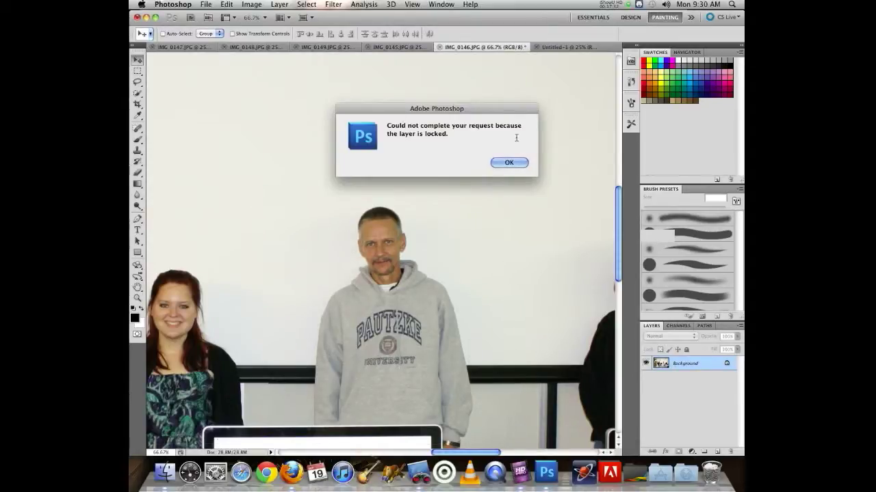
left_click(508, 161)
Scribble blue Brush strokes from the swatch colors across the projection screen and over the dark-haired woman's face.
left_click_drag(444, 244, 258, 243)
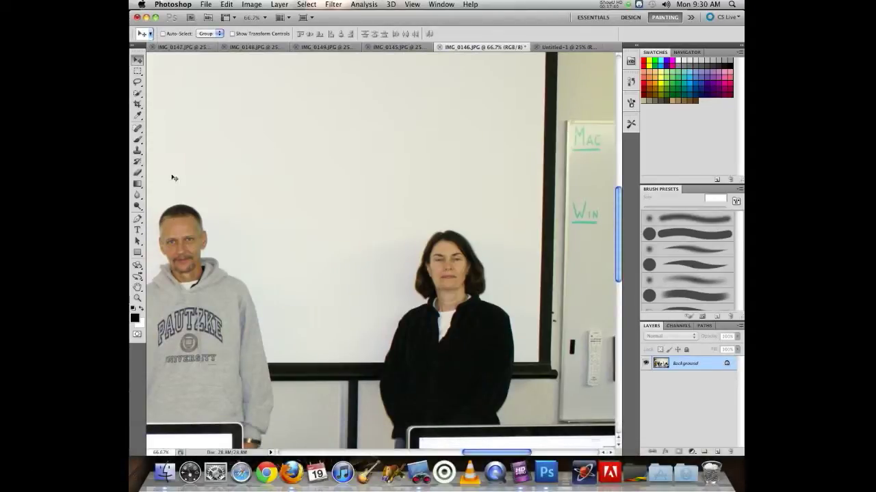
left_click(137, 150)
left_click(137, 139)
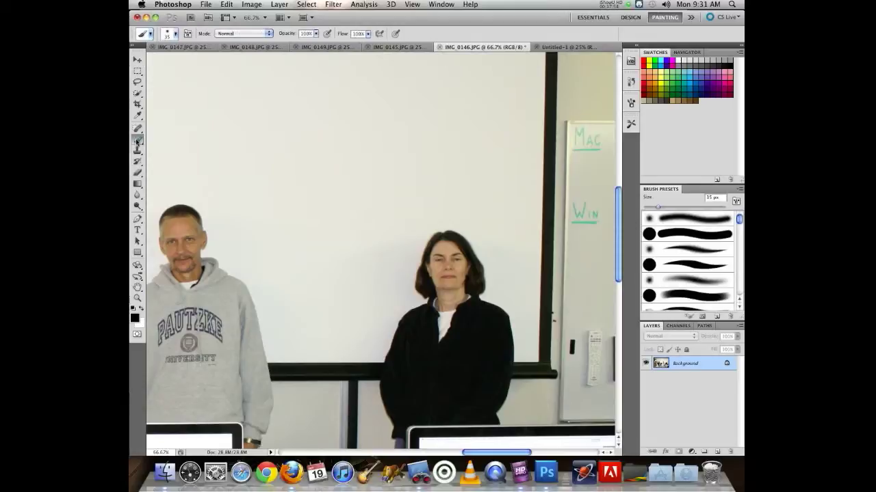
left_click(716, 80)
mouse_move(468, 140)
left_mouse_down()
mouse_move(472, 183)
mouse_move(379, 152)
left_mouse_up()
mouse_move(393, 233)
left_mouse_down()
mouse_move(403, 321)
mouse_move(492, 315)
mouse_move(308, 274)
mouse_move(363, 188)
left_mouse_up()
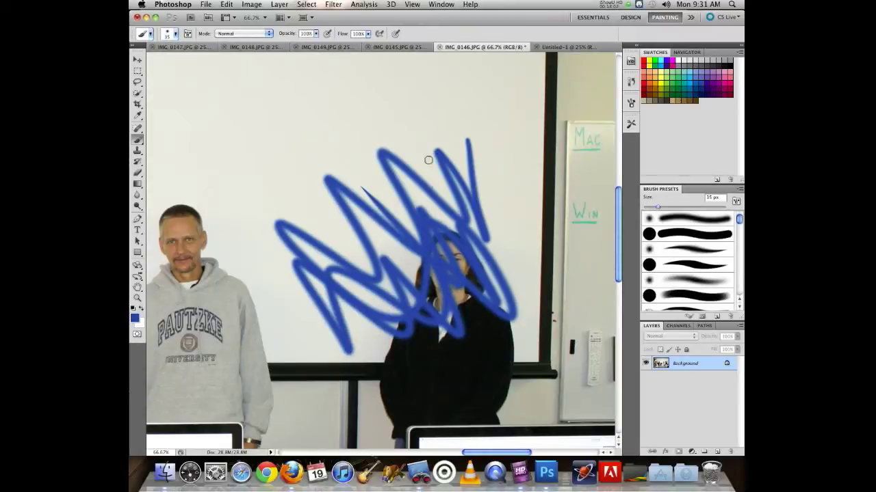
left_click_drag(466, 133, 464, 167)
Choose a yellow-green swatch and scribble looping Brush strokes over and beside the blue ones.
left_click(666, 87)
left_click_drag(377, 152, 332, 217)
mouse_move(272, 189)
left_mouse_down()
mouse_move(356, 178)
mouse_move(410, 267)
mouse_move(452, 205)
mouse_move(427, 205)
left_mouse_up()
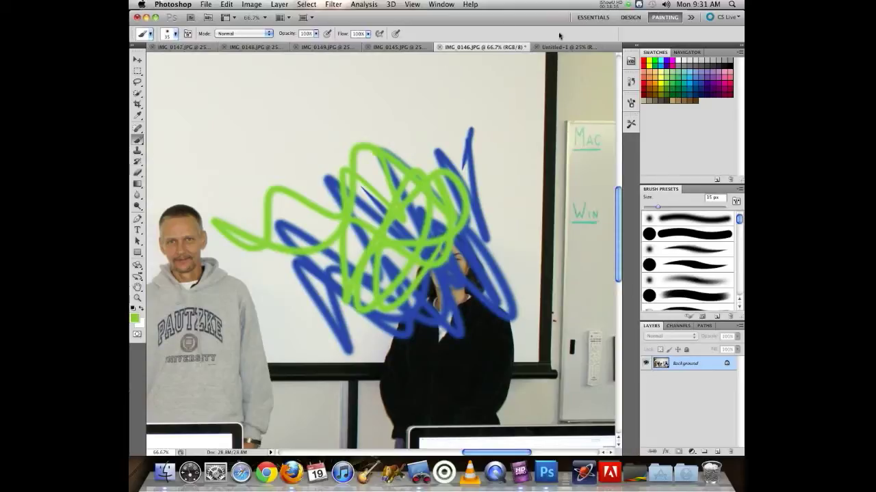
Show the Color panel, pick a magenta from its spectrum, and scribble it over the blue and green strokes.
left_click(441, 4)
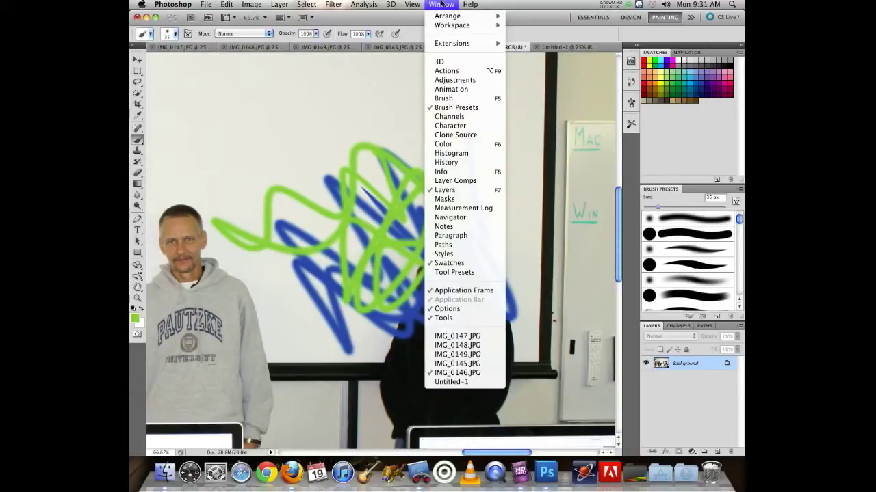
left_click(457, 144)
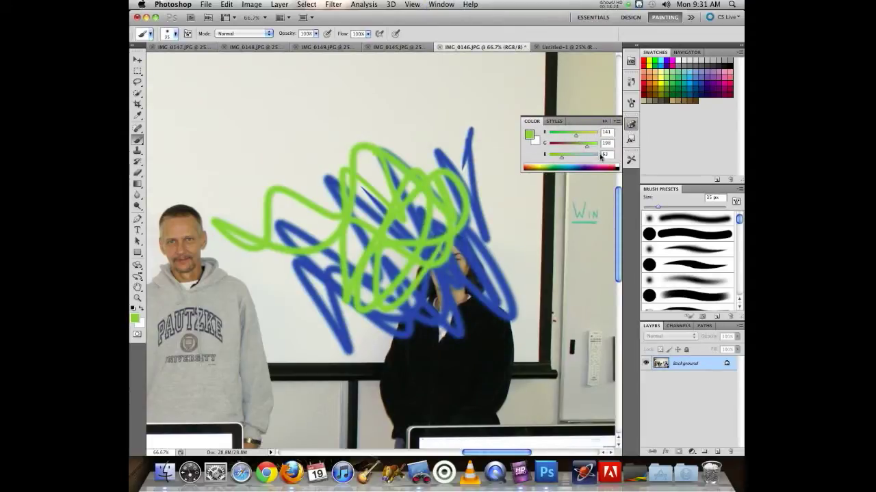
left_click_drag(579, 165, 599, 162)
mouse_move(465, 167)
left_mouse_down()
mouse_move(403, 156)
mouse_move(335, 206)
mouse_move(346, 119)
mouse_move(411, 159)
left_mouse_up()
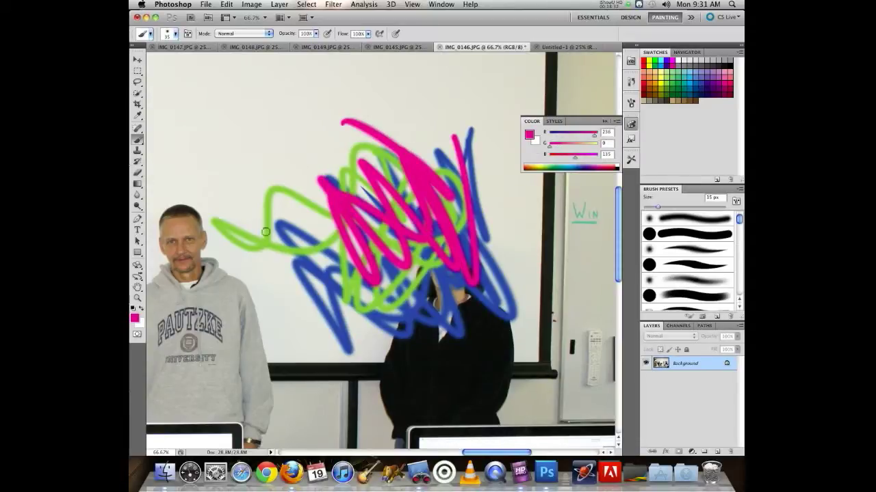
Collapse and reopen the Color panel, switch it to HSB sliders, set the hue to 115°, and scribble bright green over the magenta strokes.
left_click(604, 121)
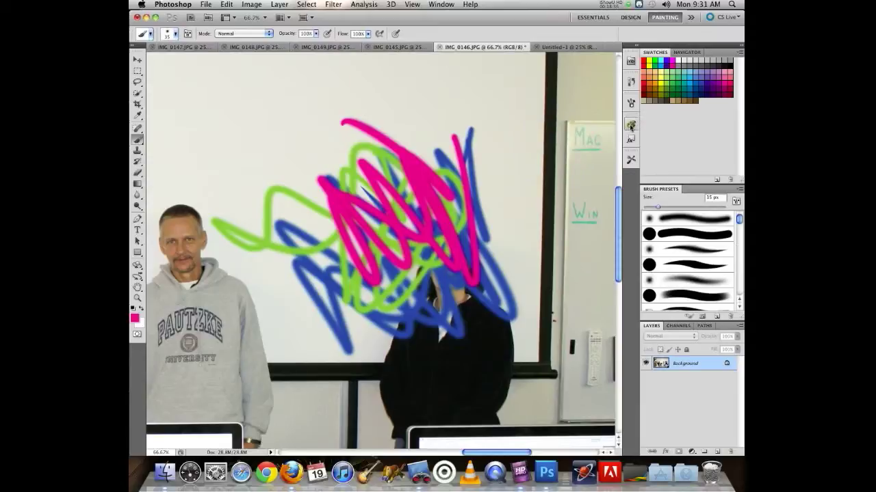
left_click(630, 124)
left_click(615, 122)
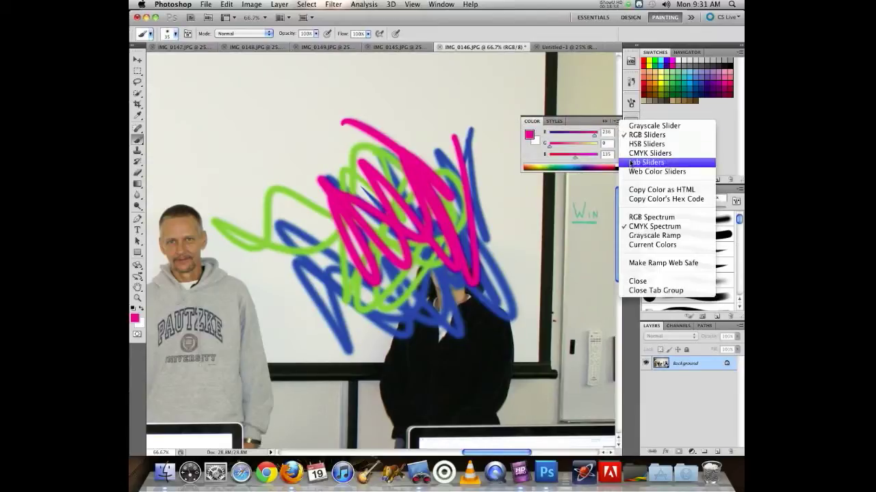
left_click(631, 145)
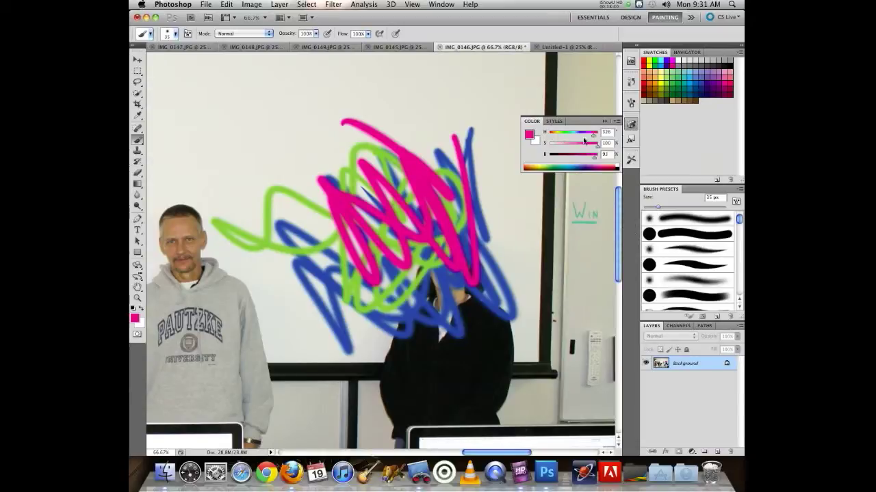
left_click_drag(595, 139, 565, 139)
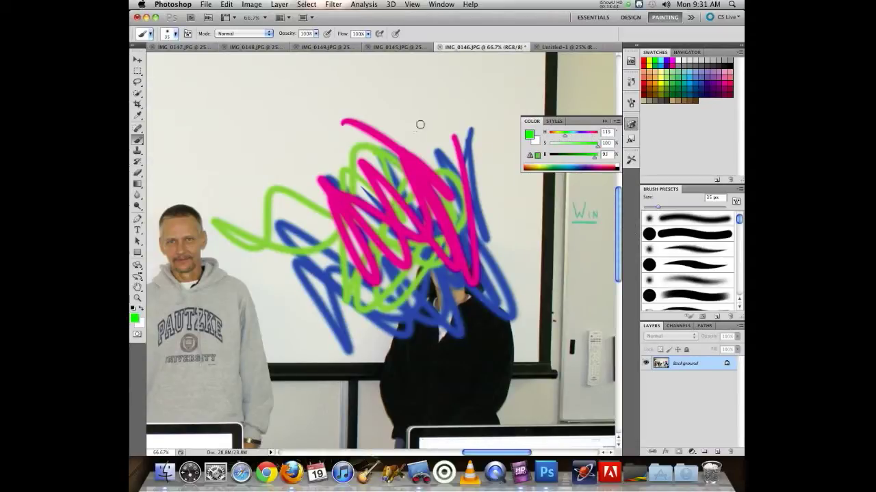
left_click_drag(429, 122, 412, 248)
mouse_move(421, 216)
left_mouse_down()
mouse_move(370, 240)
mouse_move(410, 254)
mouse_move(328, 218)
mouse_move(357, 217)
left_mouse_up()
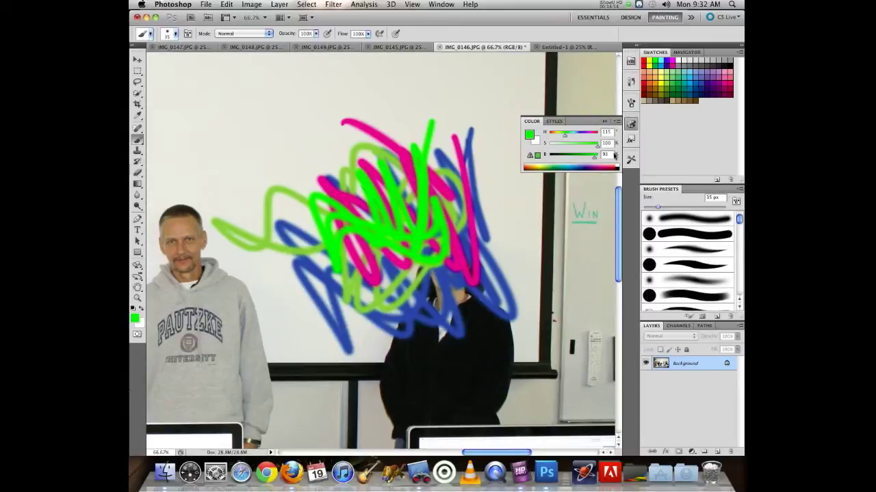
Replace the out-of-gamut green with its nearest printable color, and paint patches of this darker green over and above the scribbles.
left_click(530, 157)
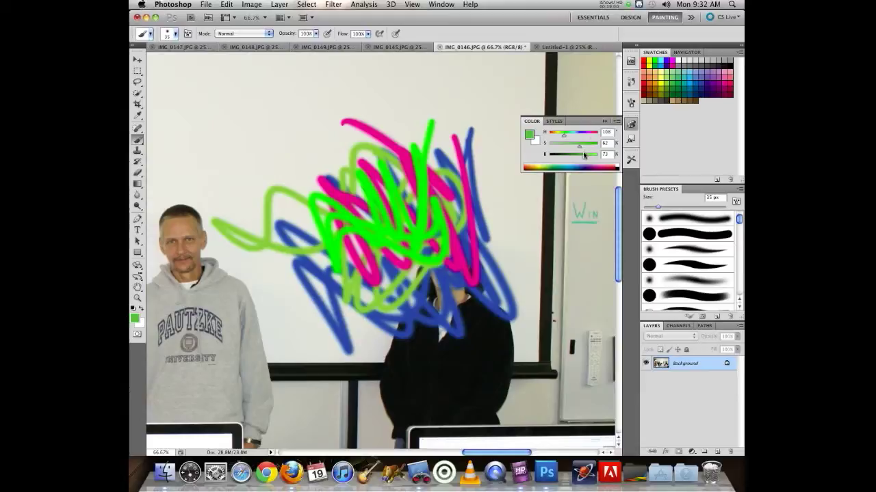
left_click_drag(579, 146, 589, 146)
left_click(529, 157)
mouse_move(414, 149)
left_mouse_down()
mouse_move(433, 178)
mouse_move(417, 137)
mouse_move(437, 158)
mouse_move(418, 125)
mouse_move(442, 147)
mouse_move(439, 163)
left_mouse_up()
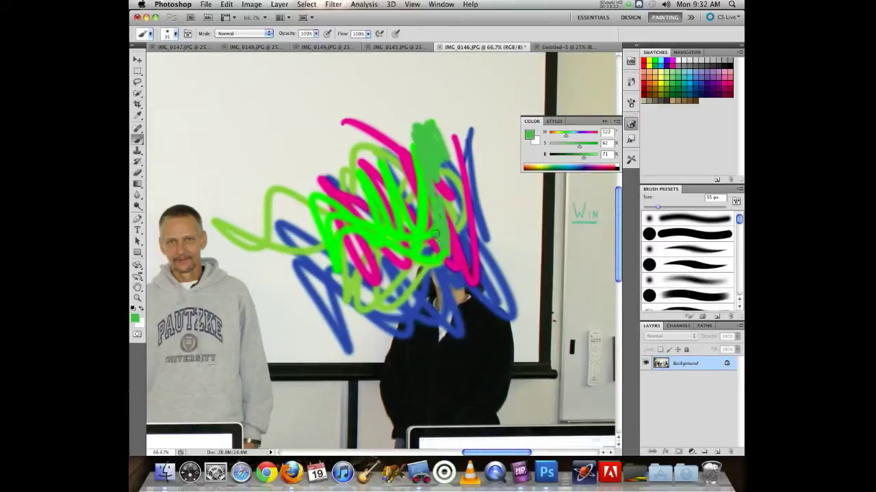
mouse_move(434, 237)
left_mouse_down()
mouse_move(426, 222)
mouse_move(423, 249)
left_mouse_up()
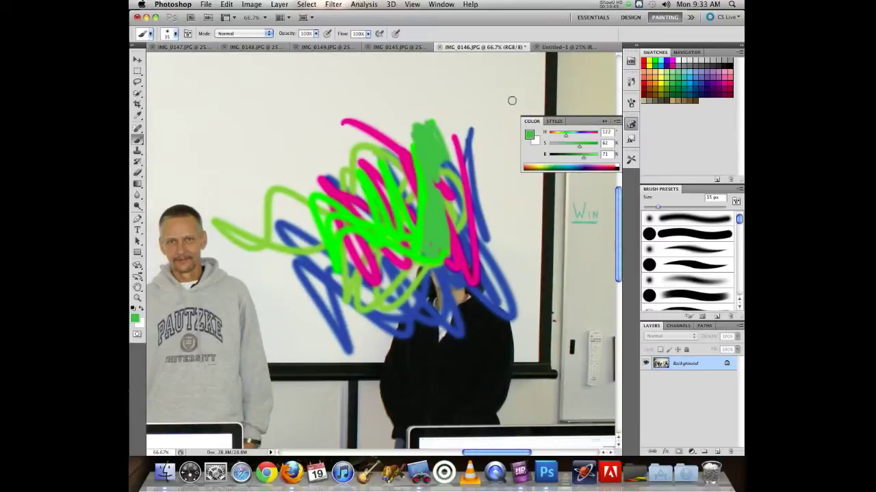
mouse_move(346, 172)
left_mouse_down()
mouse_move(363, 160)
mouse_move(357, 179)
mouse_move(321, 139)
mouse_move(322, 159)
mouse_move(302, 168)
mouse_move(355, 158)
left_mouse_up()
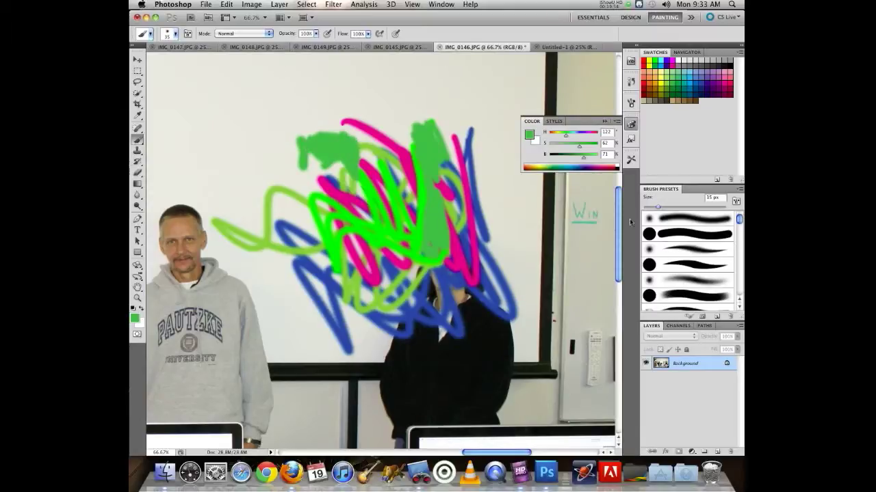
Draw a green zigzag above the scribbles at maximum brush hardness and a second one beside it at 0% hardness.
left_click(175, 34)
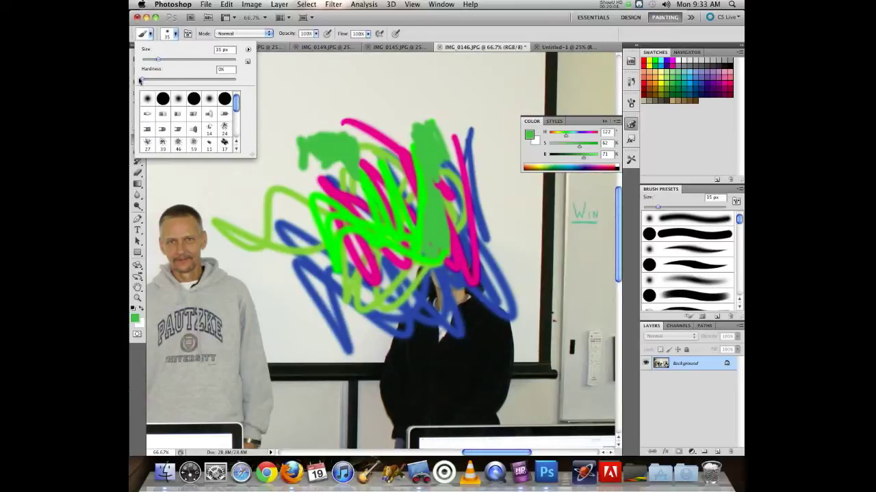
left_click_drag(142, 81, 260, 82)
left_click_drag(336, 82, 247, 109)
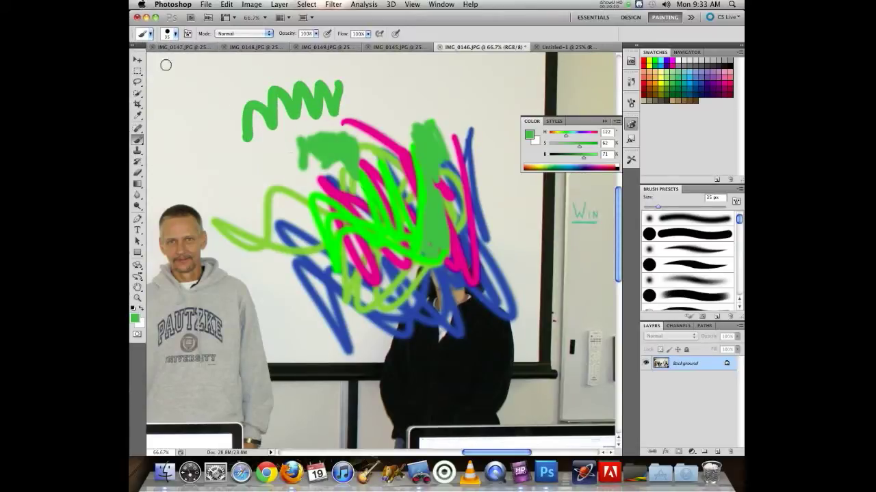
left_click(174, 34)
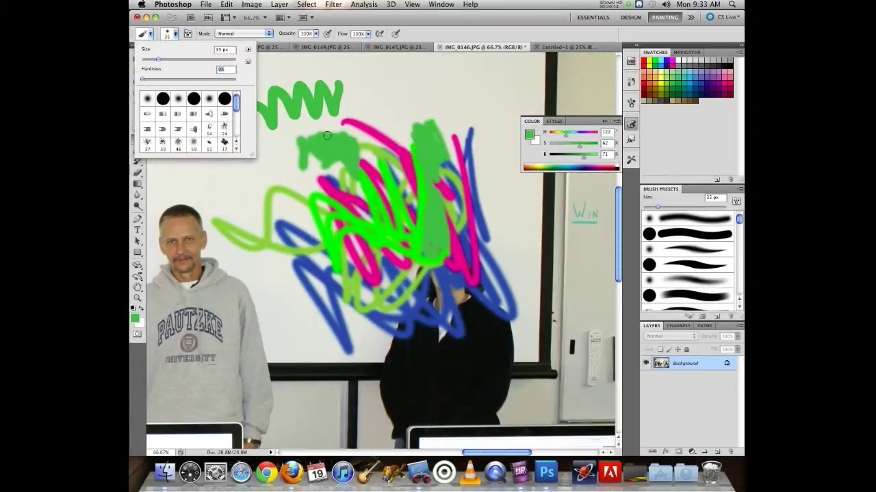
left_click(355, 85)
left_click_drag(355, 85, 416, 92)
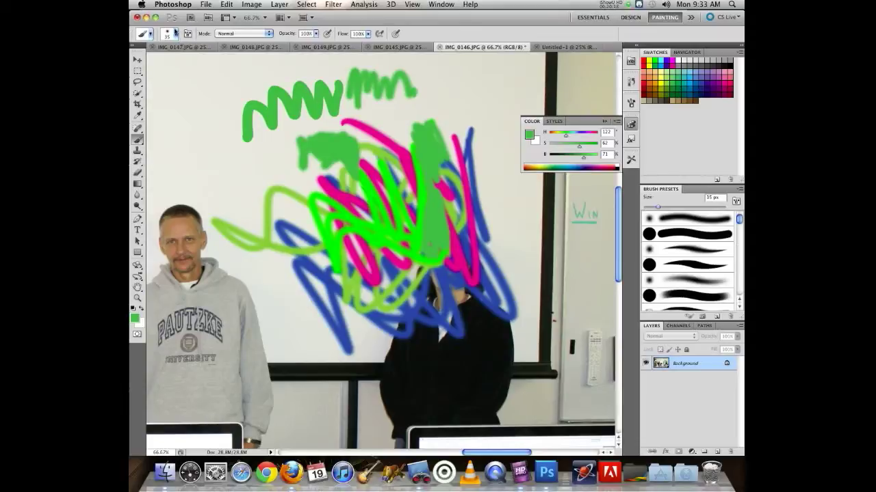
Try a brush size of 236 px, and choose the 17 px textured brush tip to draw a small green zigzag beside the others.
left_click(175, 33)
left_click_drag(158, 62, 214, 61)
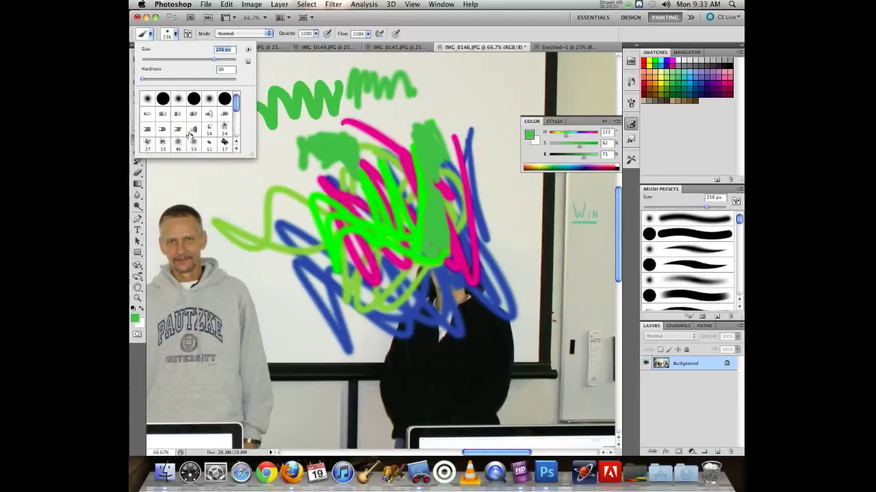
left_click(224, 142)
left_click(478, 93)
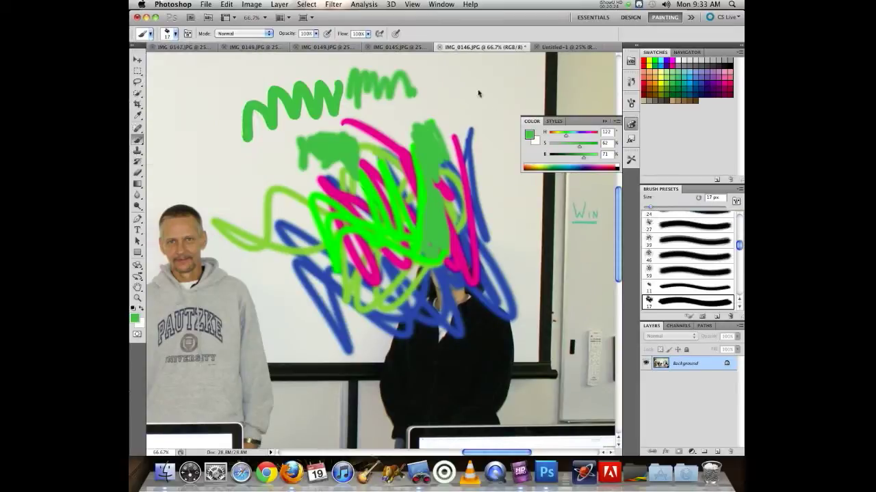
left_click_drag(458, 83, 422, 115)
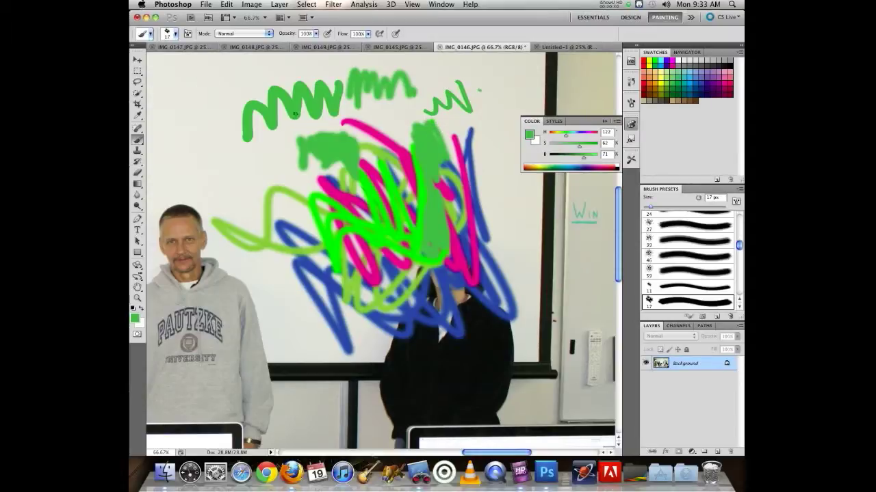
Enlarge the textured brush tip in many increments and paint a large green patch on the projection screen above the man.
key("bracketright")
key("bracketright")
key("bracketright")
key("bracketright")
key("bracketright")
key("bracketright")
key("bracketright")
key("bracketright")
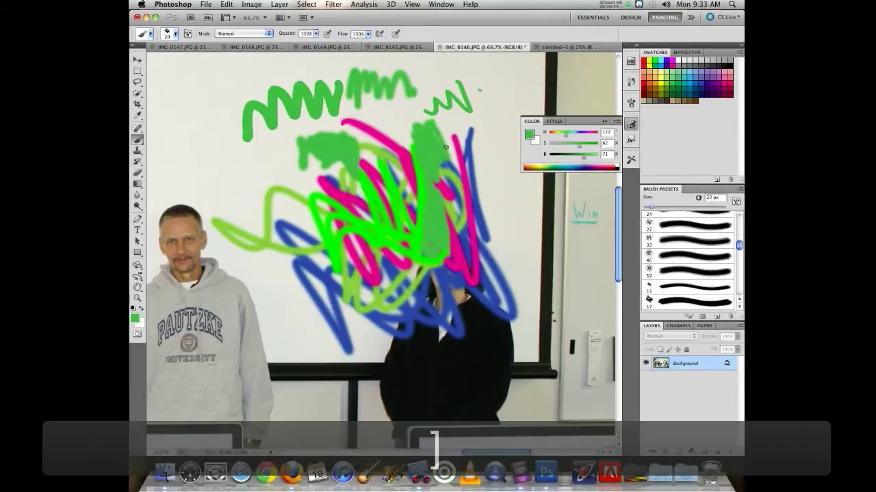
key("bracketright")
key("bracketright")
key("bracketright")
key("bracketright")
key("bracketright")
key("bracketright")
key("bracketright")
key("bracketright")
key("bracketright")
key("bracketright")
key("bracketright")
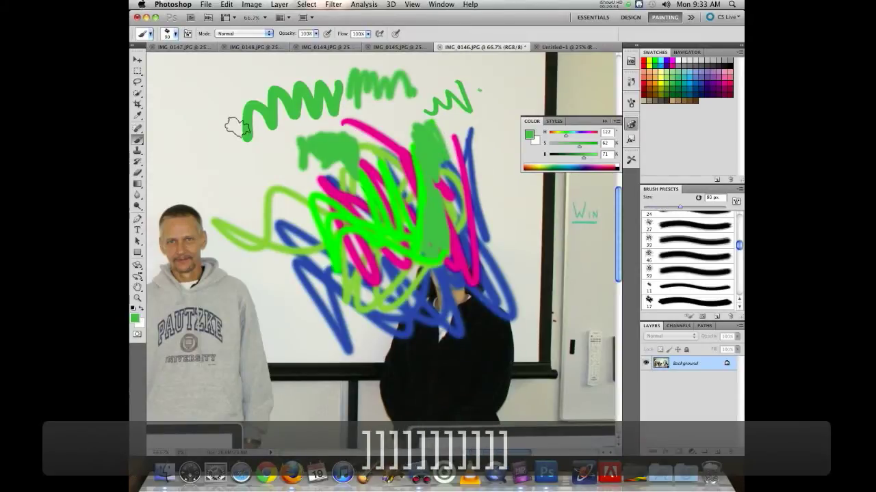
mouse_move(222, 164)
left_mouse_down()
mouse_move(212, 106)
mouse_move(250, 175)
mouse_move(272, 188)
left_mouse_up()
Reduce the textured brush tip by several increments and paint a small green patch beside the large one.
key("bracketleft")
key("bracketleft")
key("bracketleft")
key("bracketleft")
key("bracketleft")
key("bracketleft")
key("bracketleft")
left_click_drag(279, 150, 273, 174)
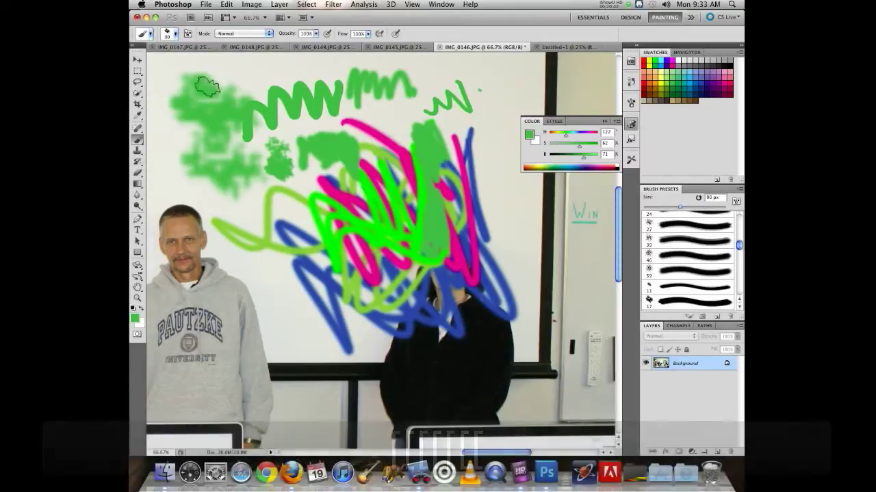
Revert IMG_0146.JPG to its Open state in the history, removing all the brush strokes.
left_click(630, 82)
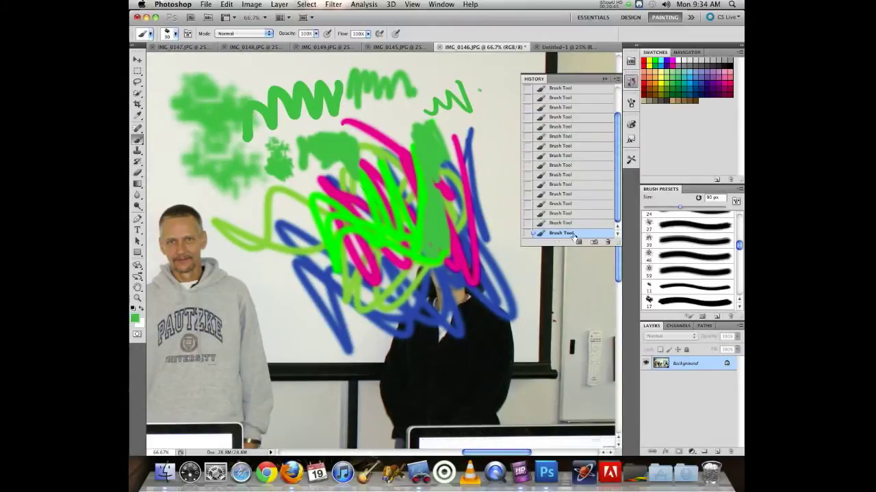
scroll(619, 171, "up", 2)
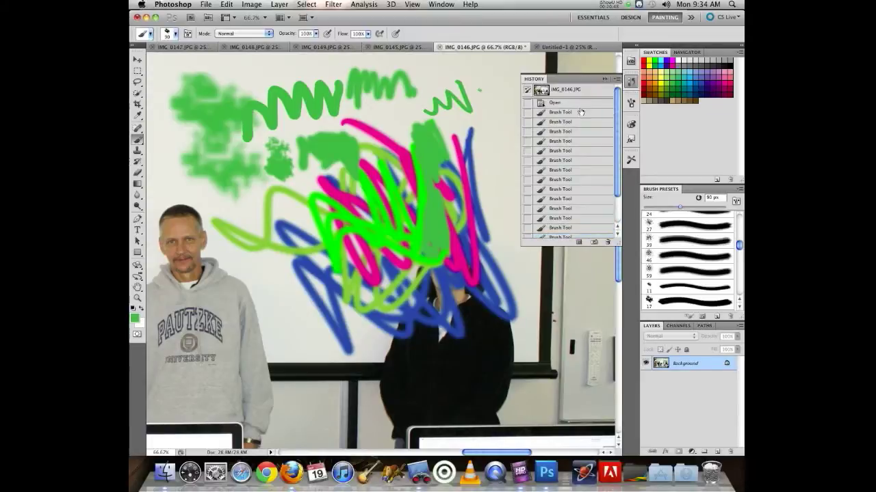
left_click(555, 104)
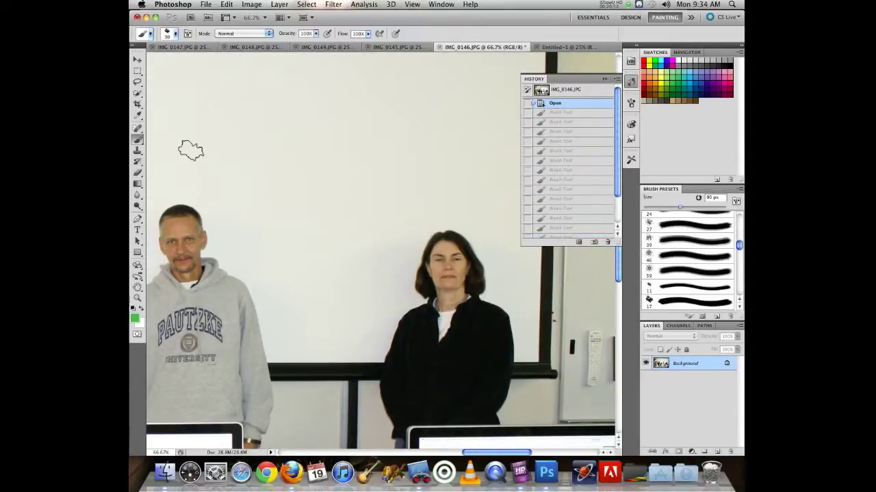
Lasso a freehand selection around the woman in black, from above her head down to the projection screen's lower edge.
left_click(135, 62)
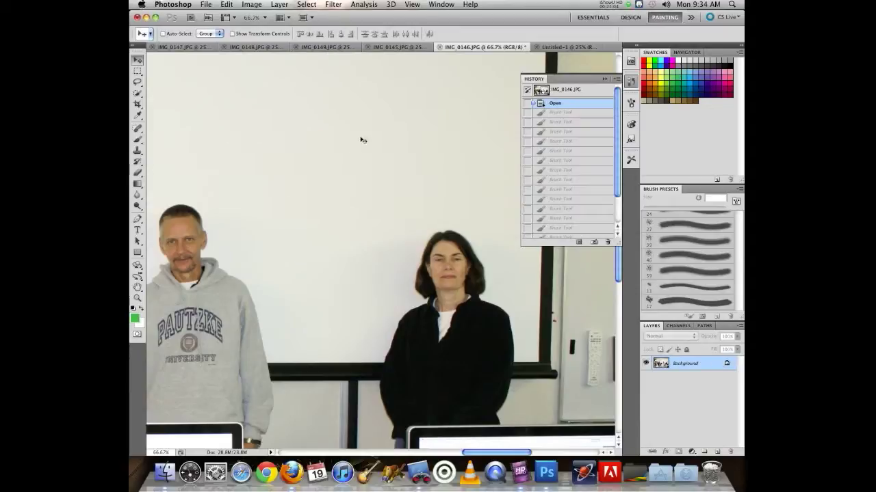
left_click(138, 82)
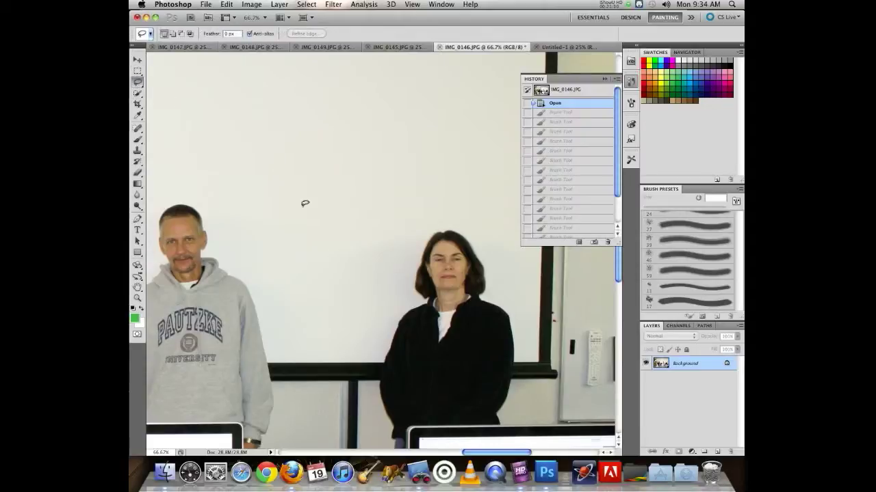
mouse_move(381, 358)
left_mouse_down()
mouse_move(420, 299)
mouse_move(409, 282)
mouse_move(432, 220)
mouse_move(469, 222)
mouse_move(504, 262)
mouse_move(522, 350)
mouse_move(452, 363)
mouse_move(378, 356)
left_mouse_up()
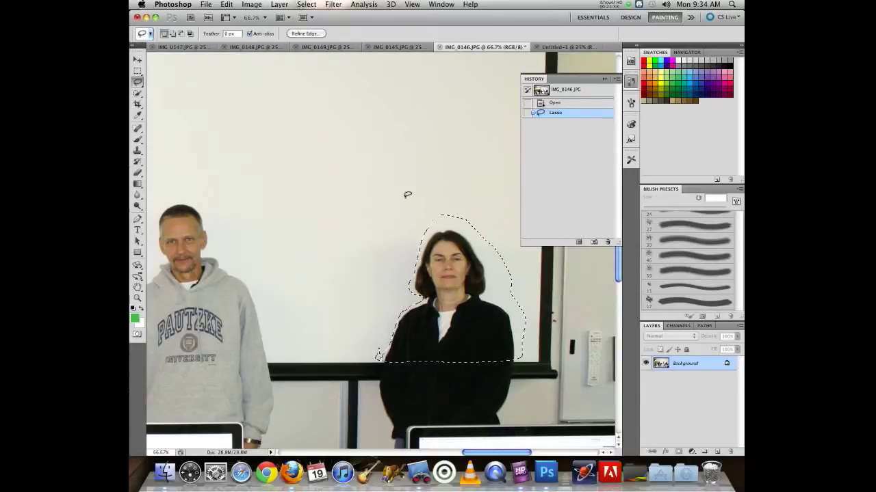
Fill the selection around the woman with the Background Color at 100% opacity, and undo the fill.
key("BackSpace")
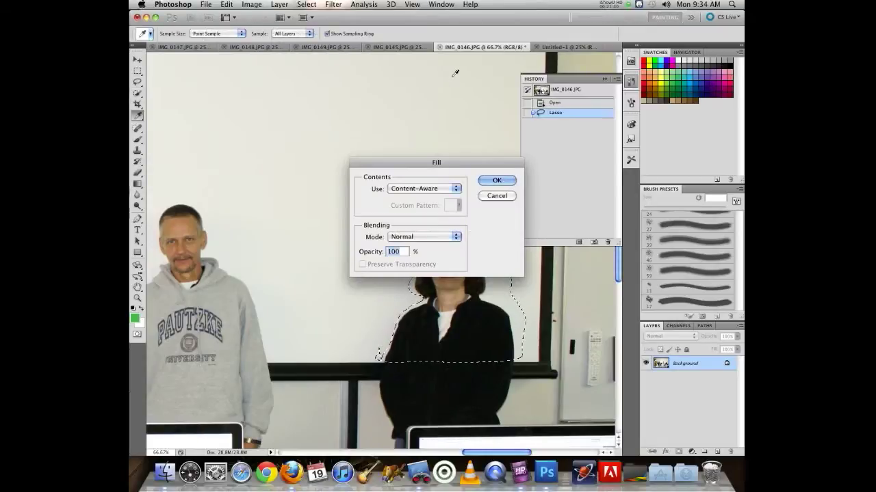
left_click(425, 189)
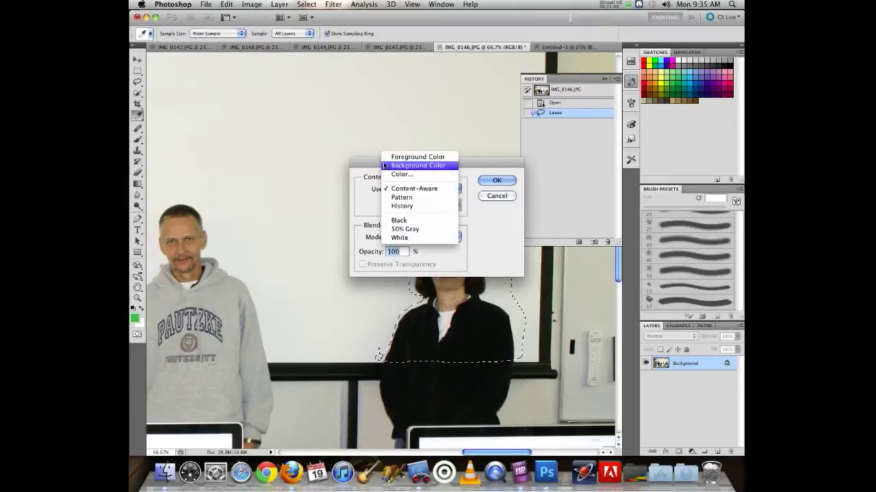
left_click(403, 165)
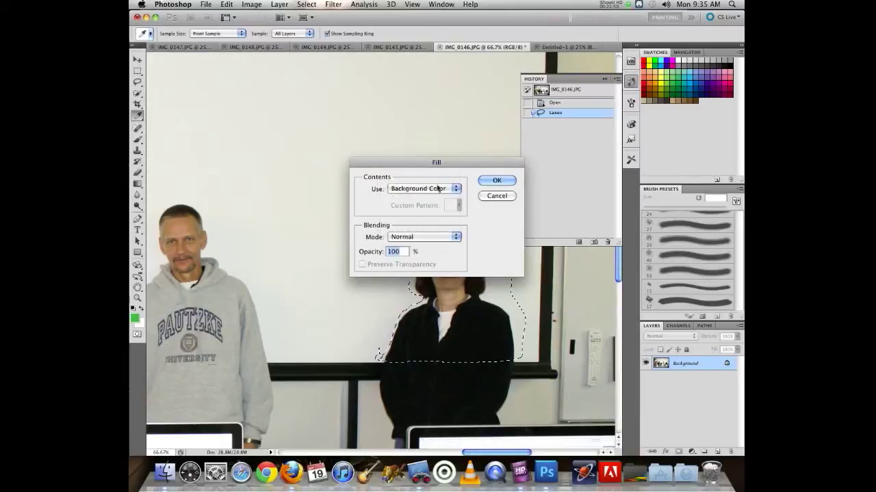
left_click(493, 181)
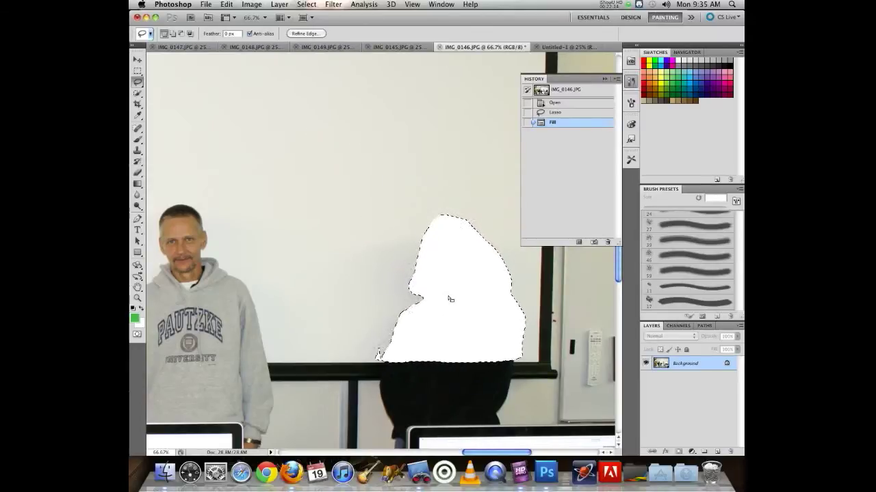
key("super+z")
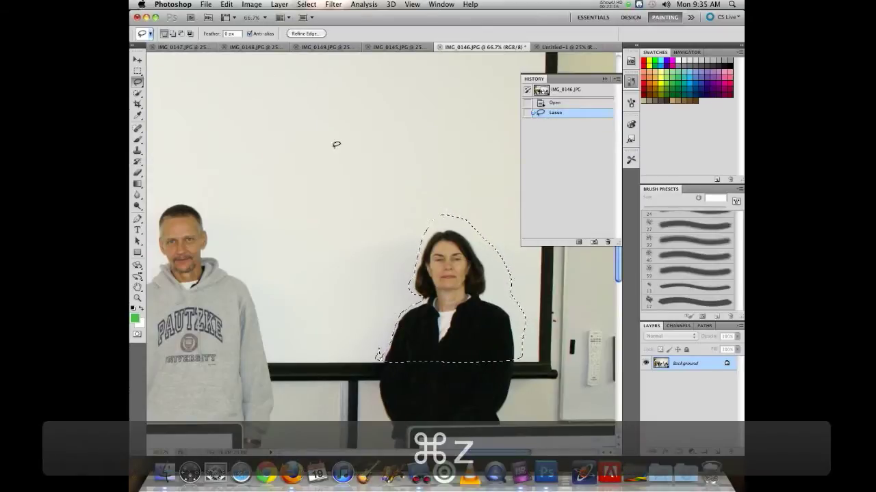
Try a Content-Aware fill in Normal mode at 100% opacity on the selection around the woman, and undo it.
key("shift+BackSpace")
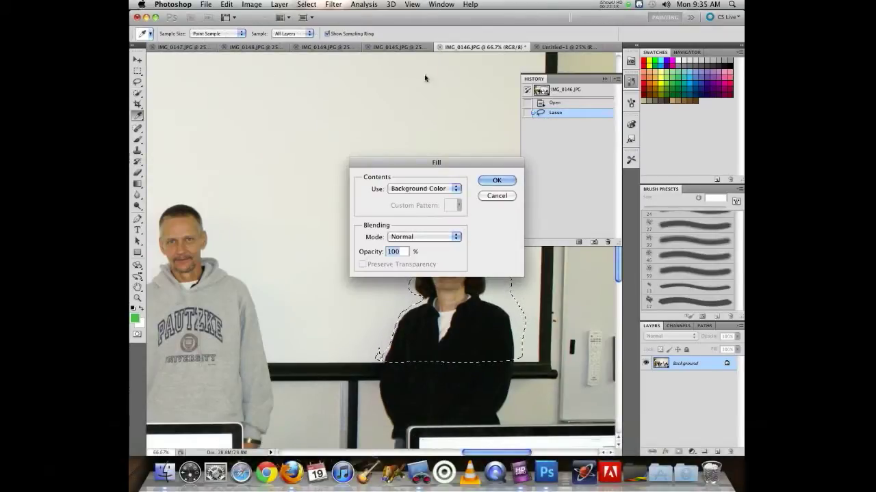
left_click(431, 187)
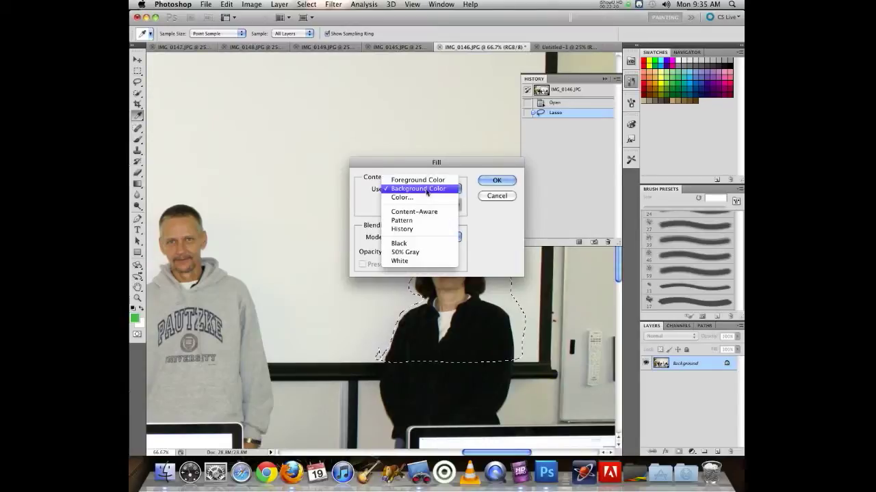
left_click(418, 212)
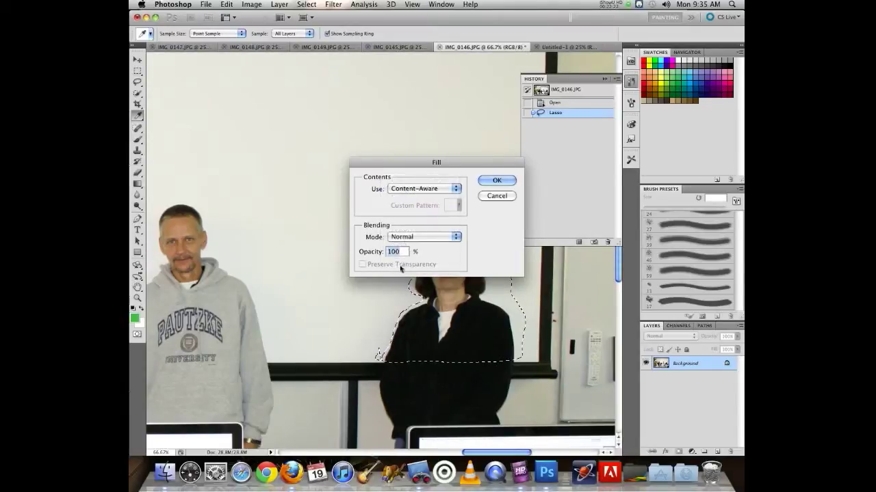
left_click(487, 182)
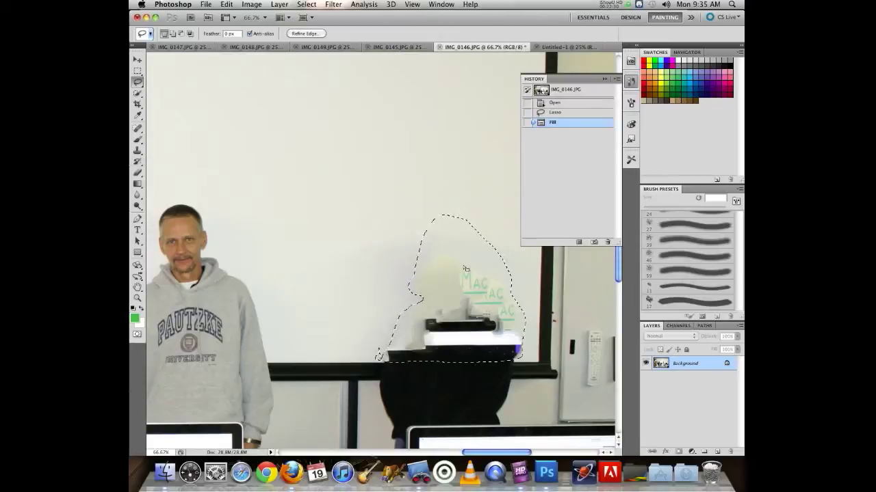
key("super+minus")
key("super+minus")
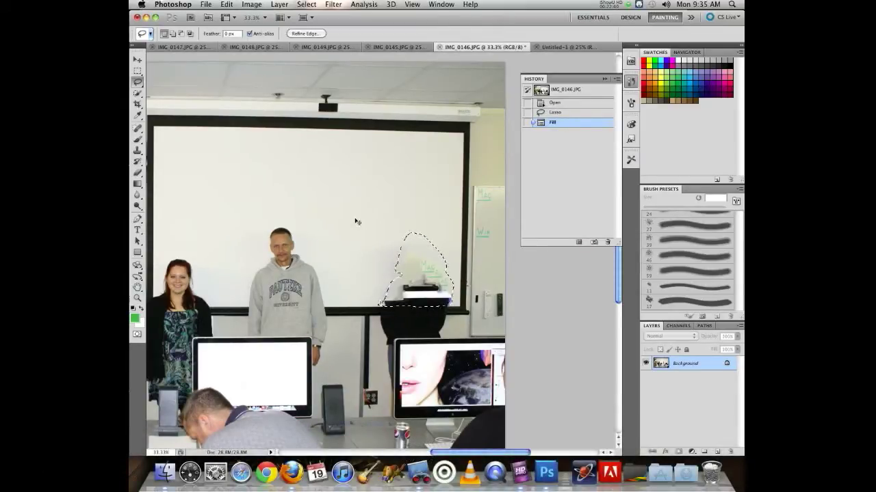
key("super+z")
Lasso the upper body of the man in the grey sweatshirt, fill it with Content-Aware at 100%, and drop the selection.
mouse_move(268, 221)
left_mouse_down()
mouse_move(238, 284)
mouse_move(239, 304)
mouse_move(329, 305)
mouse_move(329, 285)
mouse_move(299, 225)
mouse_move(278, 214)
mouse_move(256, 233)
left_mouse_up()
key("shift+BackSpace")
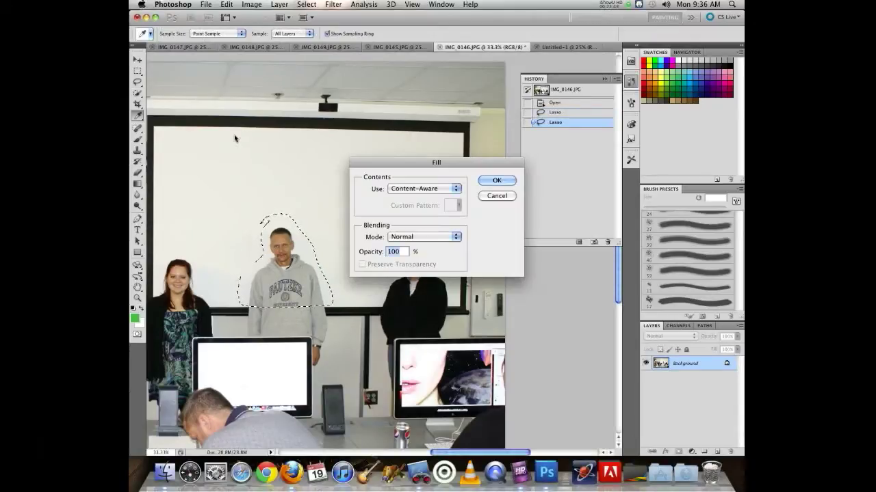
key("Return")
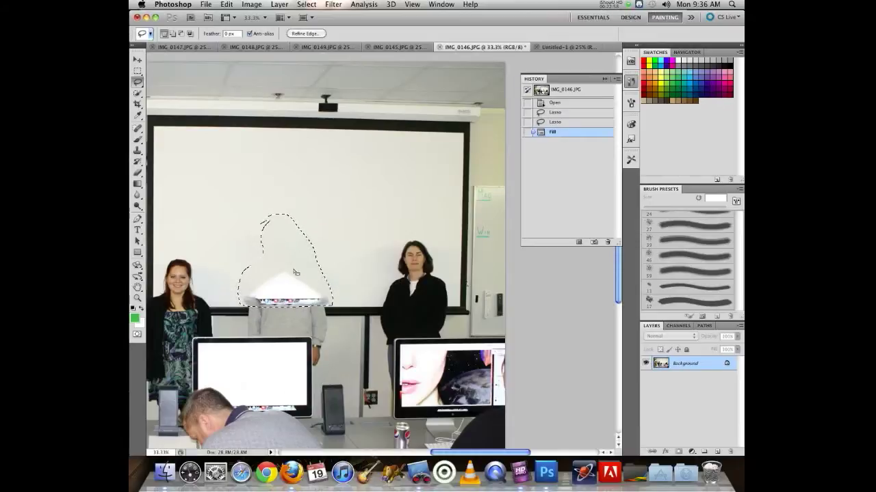
left_click_drag(252, 209, 250, 266)
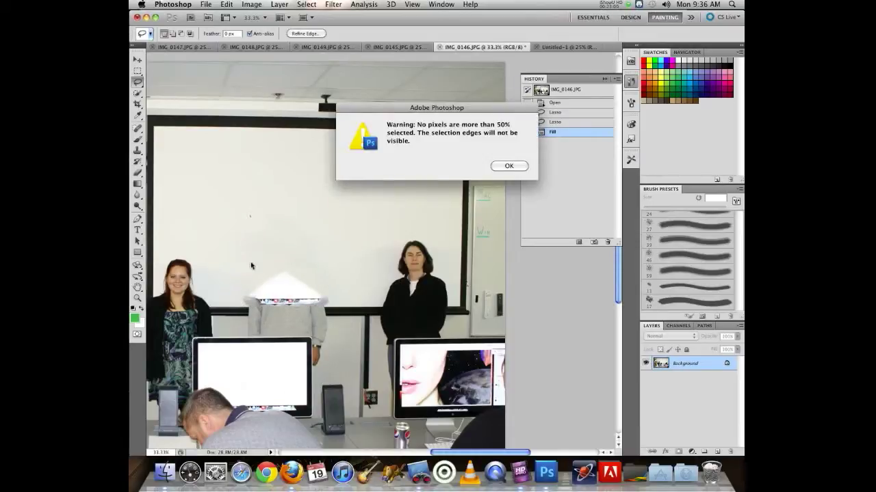
left_click(508, 166)
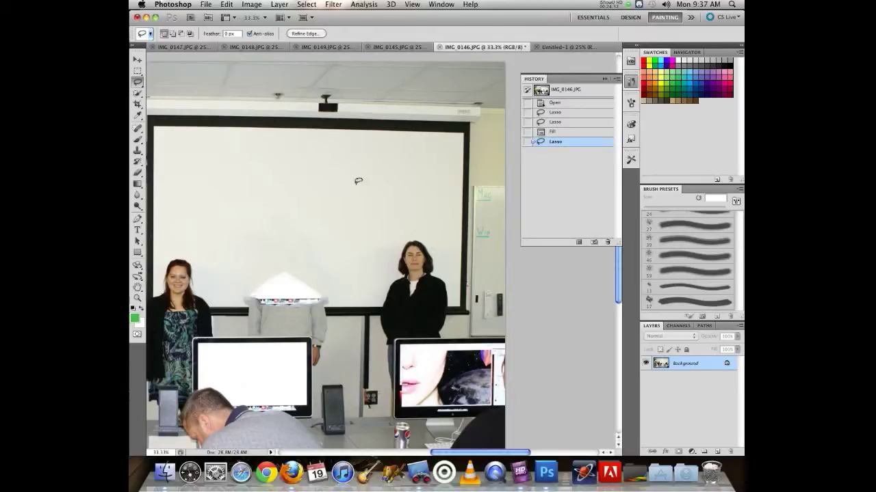
In IMG_0149.JPG, lasso an oval selection around the man with outstretched arms, and check the blank Untitled-1 document.
left_click(402, 47)
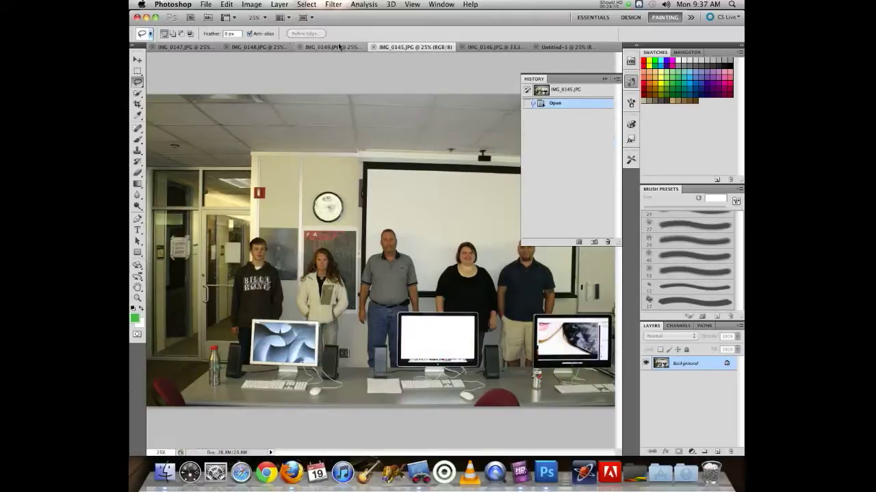
left_click(333, 47)
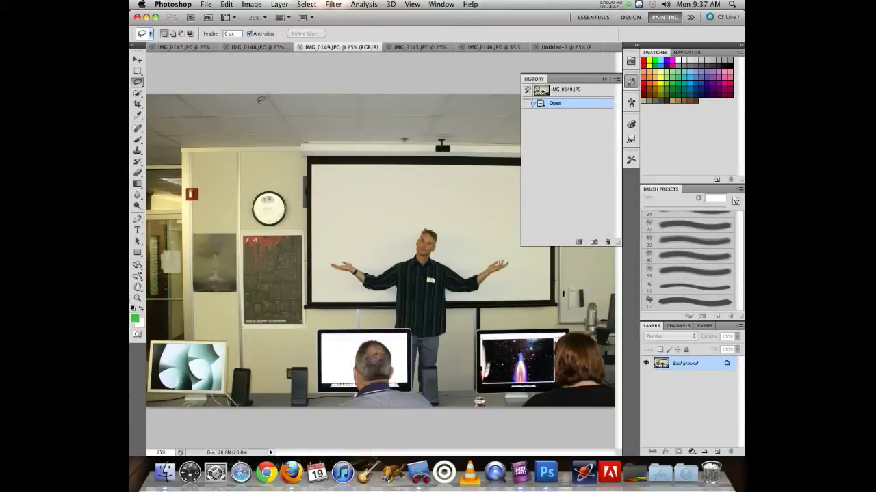
mouse_move(337, 237)
left_mouse_down()
mouse_move(315, 268)
mouse_move(402, 309)
left_mouse_up()
mouse_move(459, 308)
left_mouse_down()
mouse_move(523, 277)
mouse_move(519, 245)
mouse_move(486, 226)
mouse_move(431, 215)
mouse_move(332, 240)
left_mouse_up()
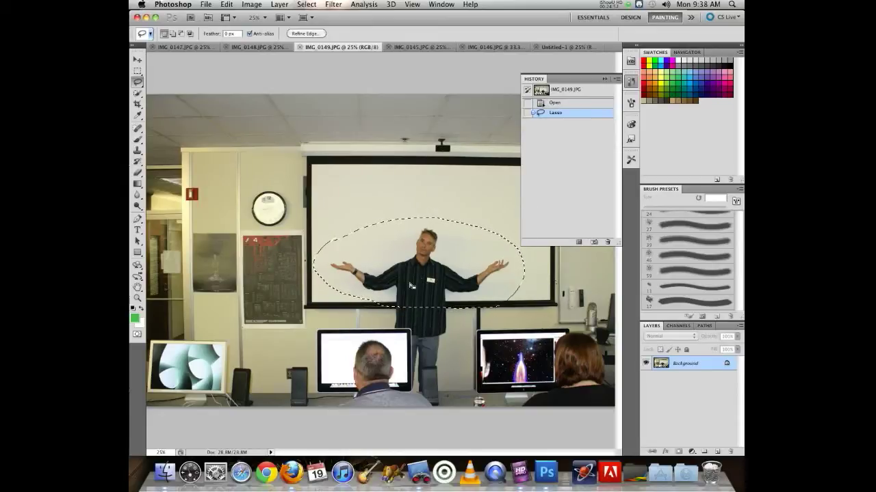
left_click(562, 47)
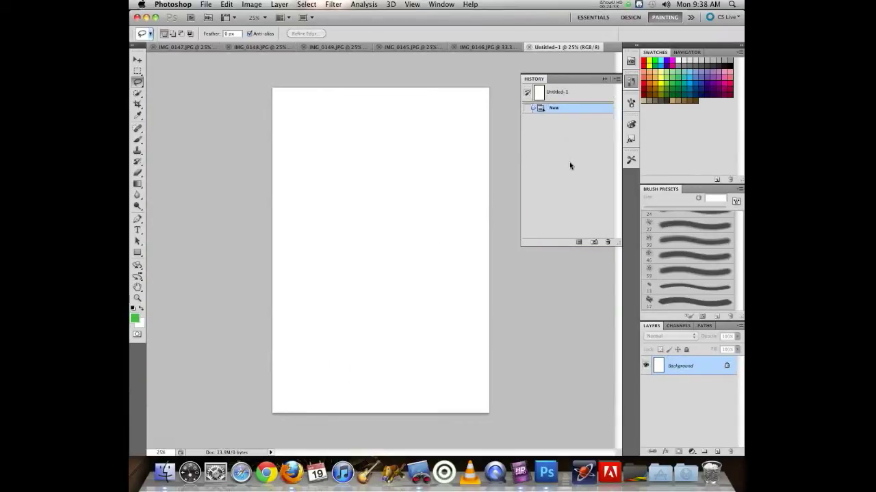
left_click(319, 46)
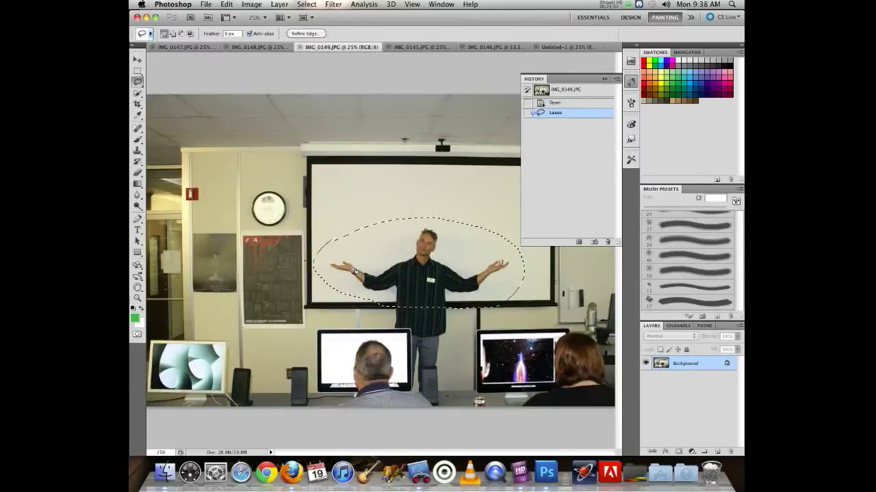
Check the Cut and Copy commands for the lassoed man and deselect the area.
left_click(226, 4)
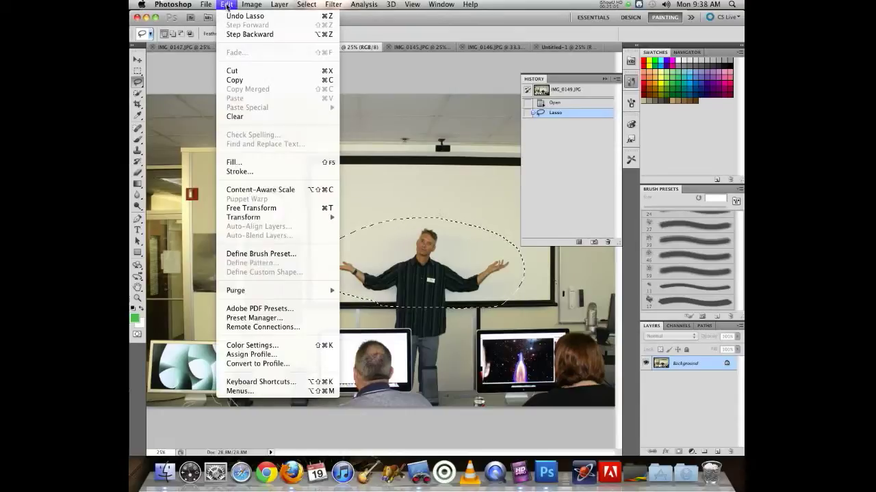
left_click(237, 83)
left_click(400, 199)
Examine which editing, layer, selection, analysis and 3D commands are available with nothing selected in IMG_0149.JPG.
left_click(226, 4)
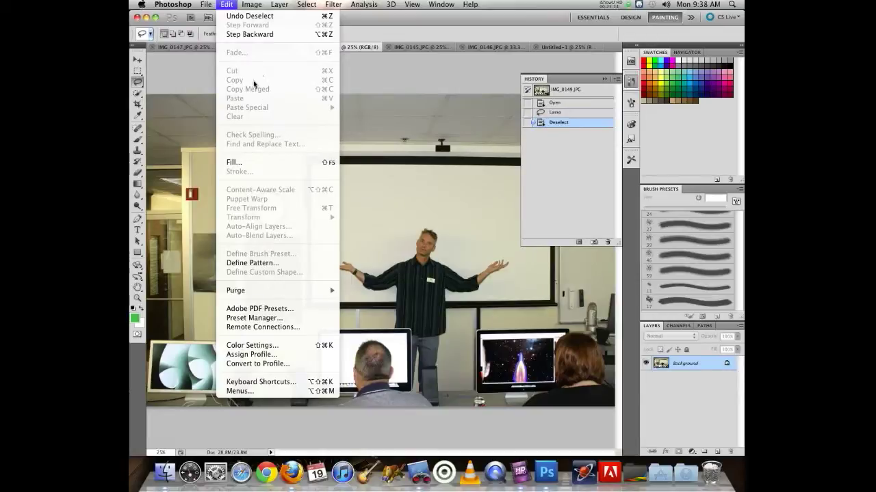
left_click(238, 4)
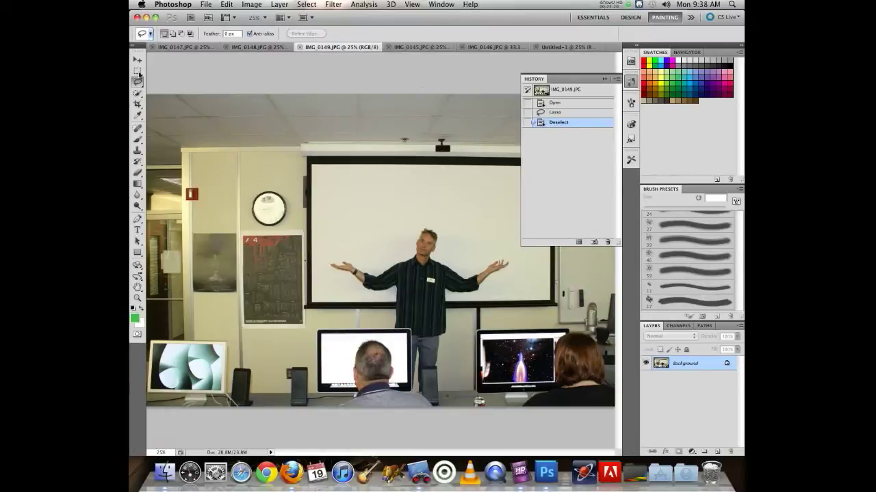
left_click(369, 6)
left_click(242, 4)
left_click(242, 4)
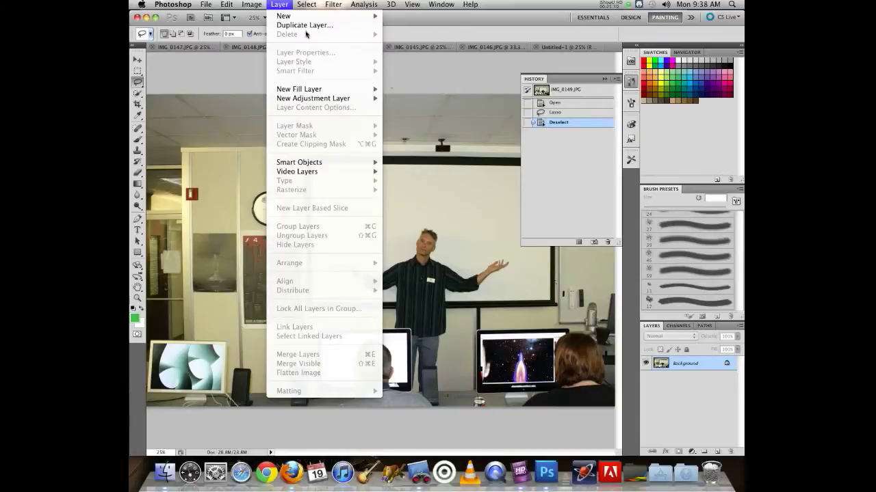
mouse_move(212, 8)
mouse_move(393, 9)
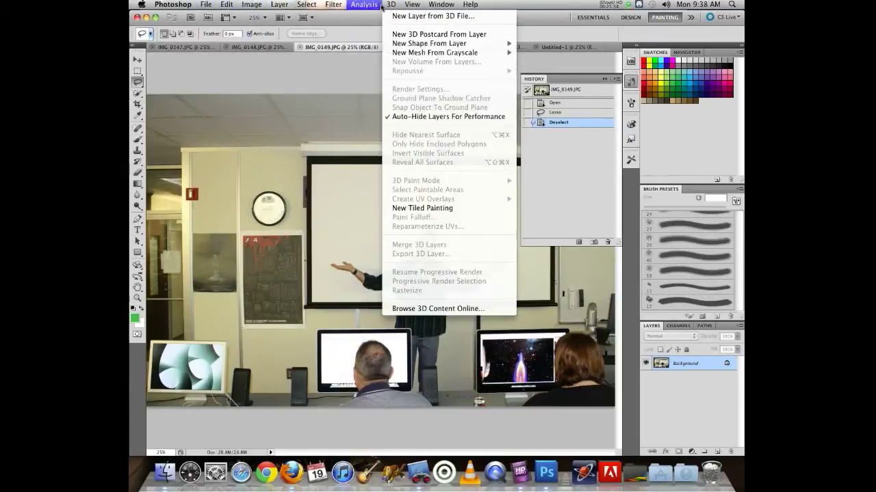
mouse_move(305, 7)
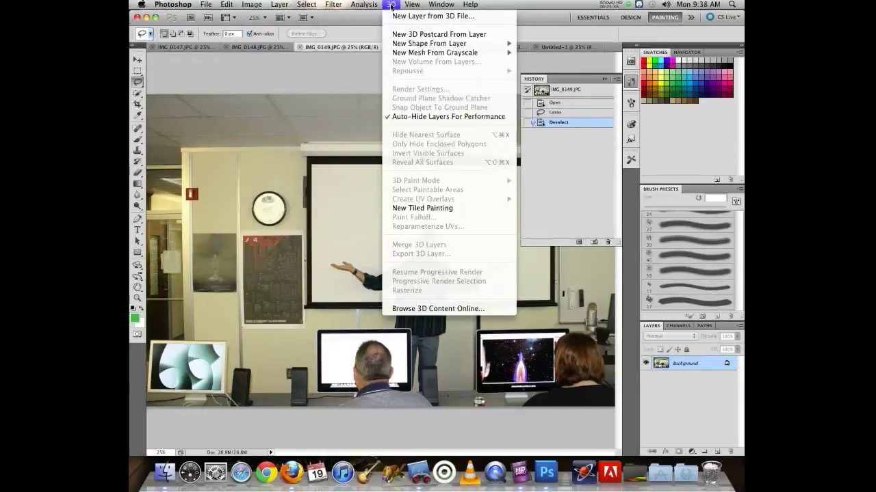
mouse_move(356, 3)
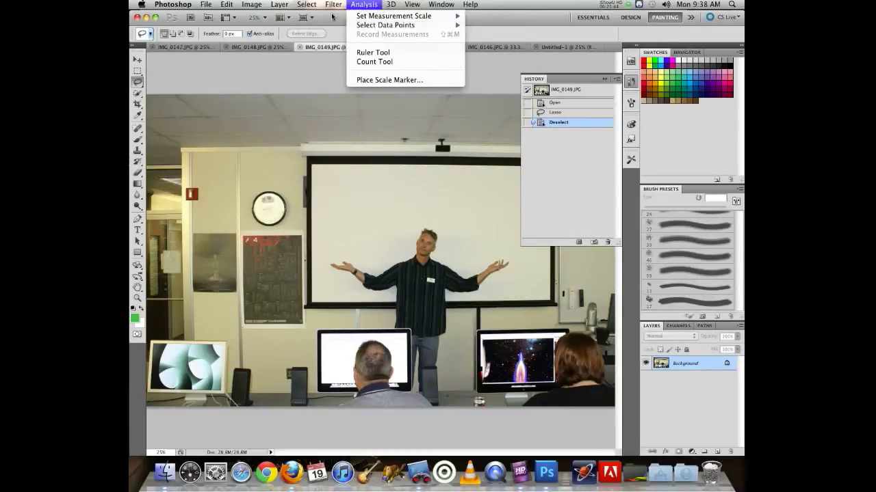
mouse_move(331, 10)
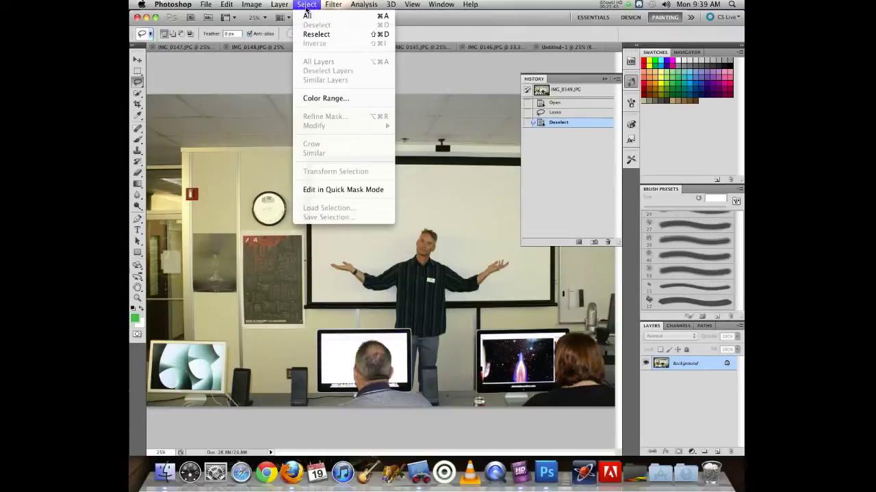
mouse_move(258, 10)
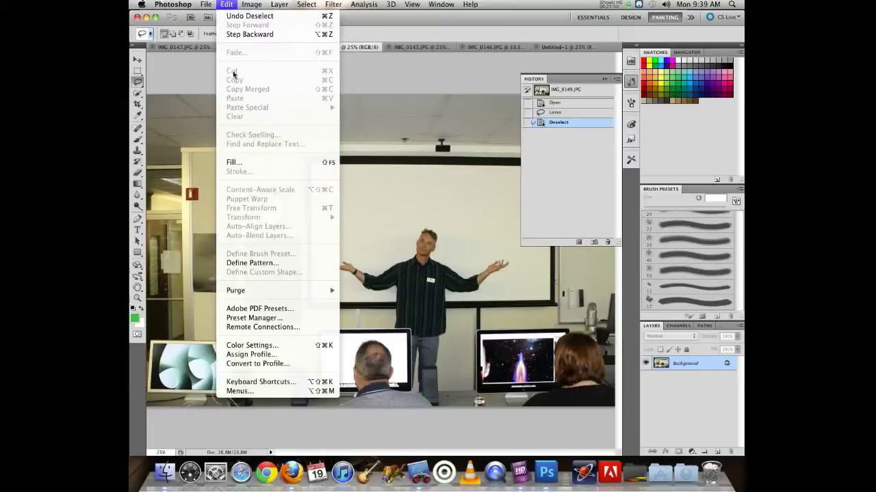
left_click(387, 224)
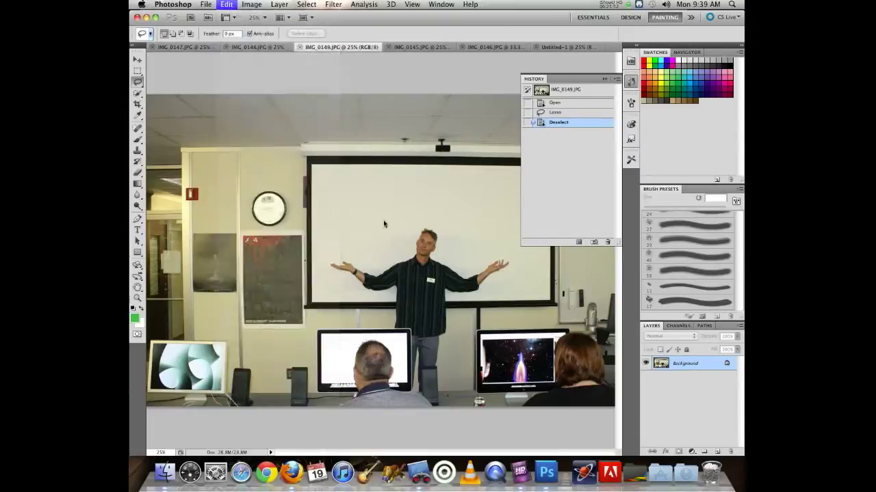
In IMG_0149.JPG, lasso the man with outstretched arms down to his legs and copy the selection.
mouse_move(329, 245)
left_mouse_down()
mouse_move(326, 278)
mouse_move(389, 302)
left_mouse_up()
left_click(391, 324)
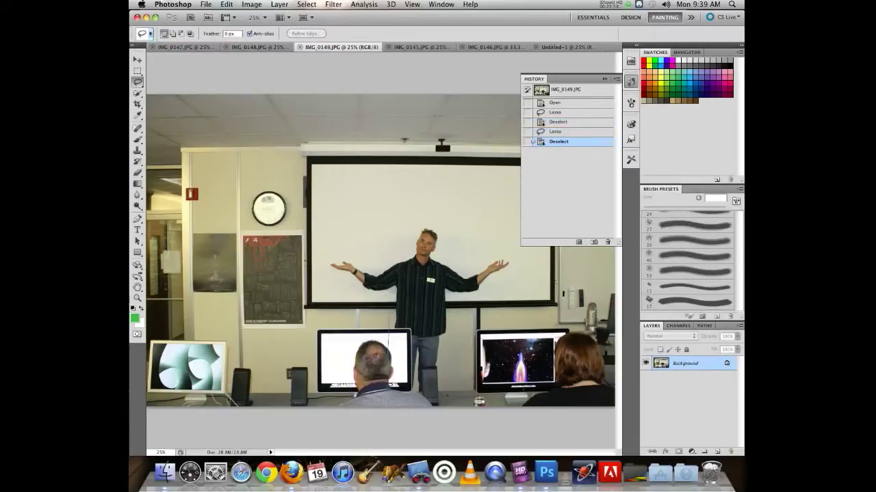
mouse_move(476, 402)
left_mouse_down()
mouse_move(493, 325)
mouse_move(516, 300)
mouse_move(521, 259)
mouse_move(497, 239)
mouse_move(439, 213)
mouse_move(361, 215)
mouse_move(340, 279)
mouse_move(346, 292)
mouse_move(325, 279)
left_mouse_up()
mouse_move(317, 245)
left_mouse_down()
mouse_move(322, 296)
mouse_move(386, 341)
mouse_move(398, 401)
mouse_move(434, 423)
mouse_move(524, 278)
mouse_move(508, 251)
mouse_move(465, 221)
mouse_move(380, 219)
mouse_move(316, 241)
left_mouse_up()
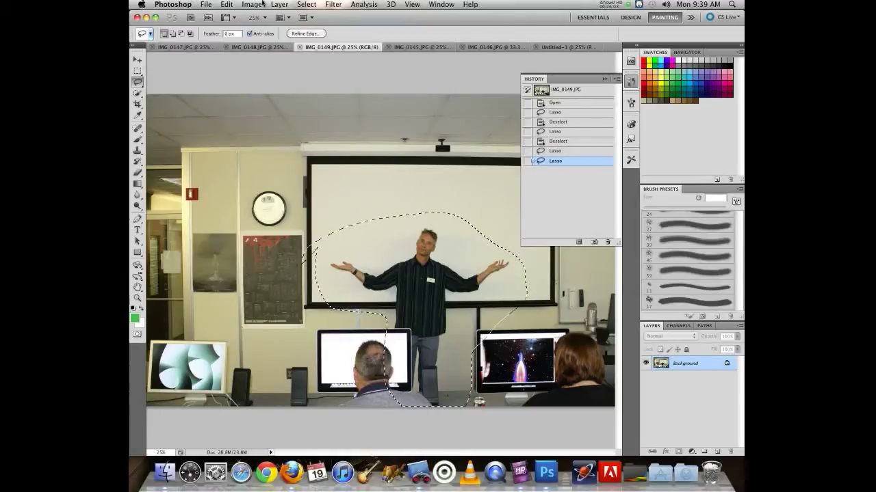
left_click(226, 4)
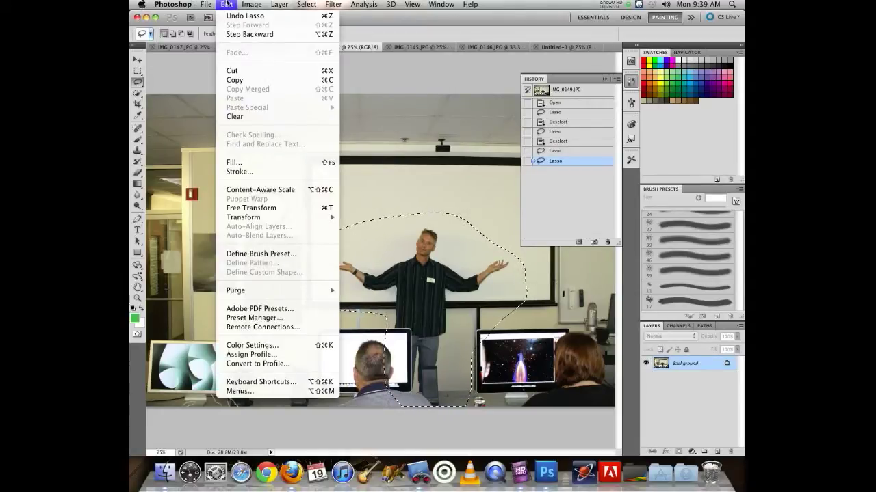
left_click(235, 80)
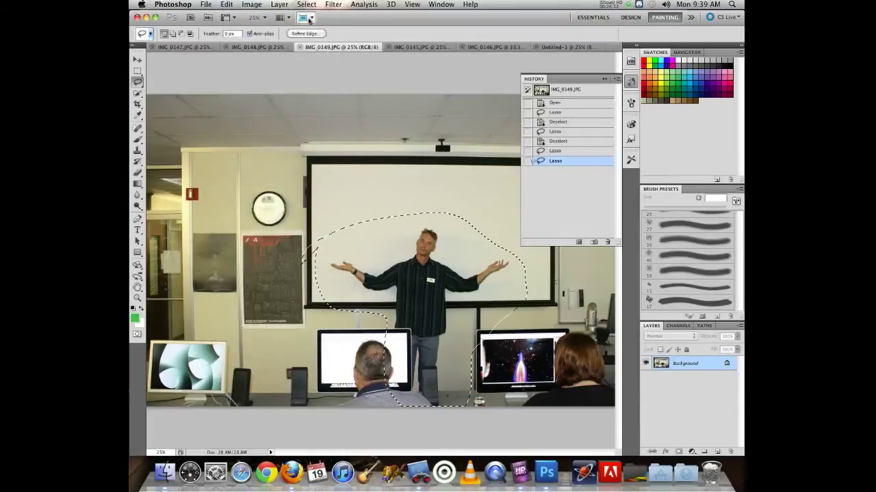
Paste the copied man into the blank Untitled-1 document.
left_click(551, 46)
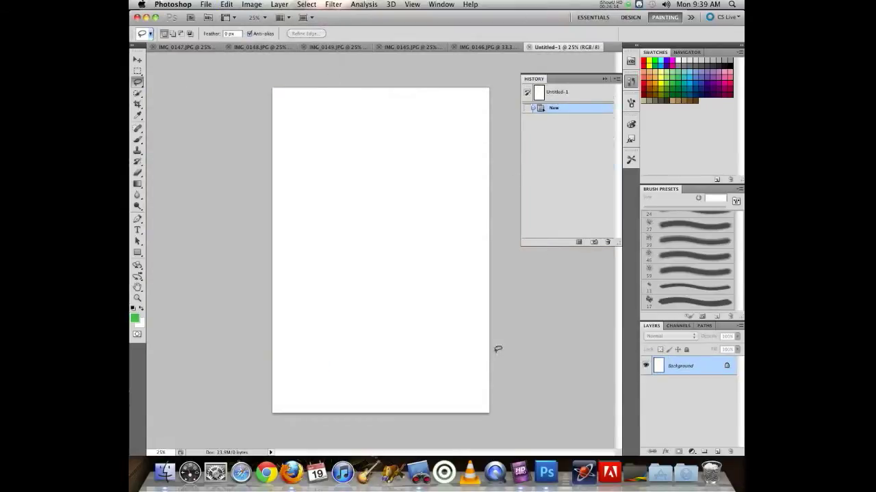
left_click(234, 4)
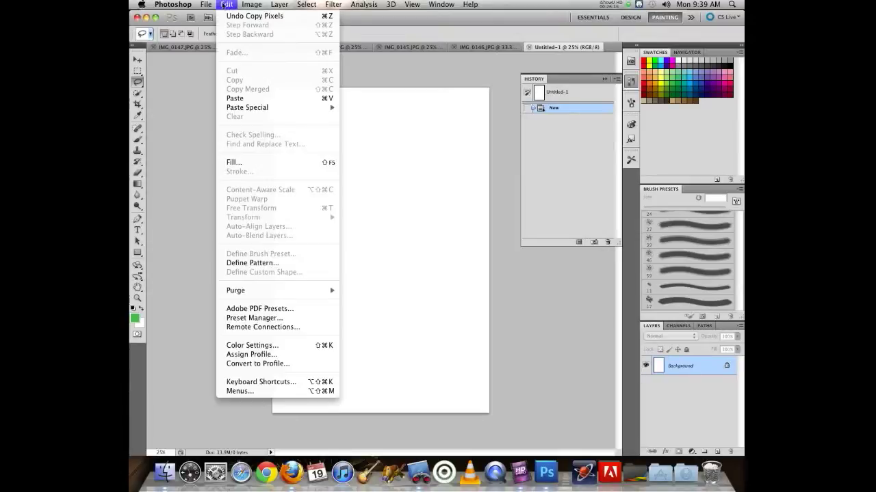
left_click(236, 98)
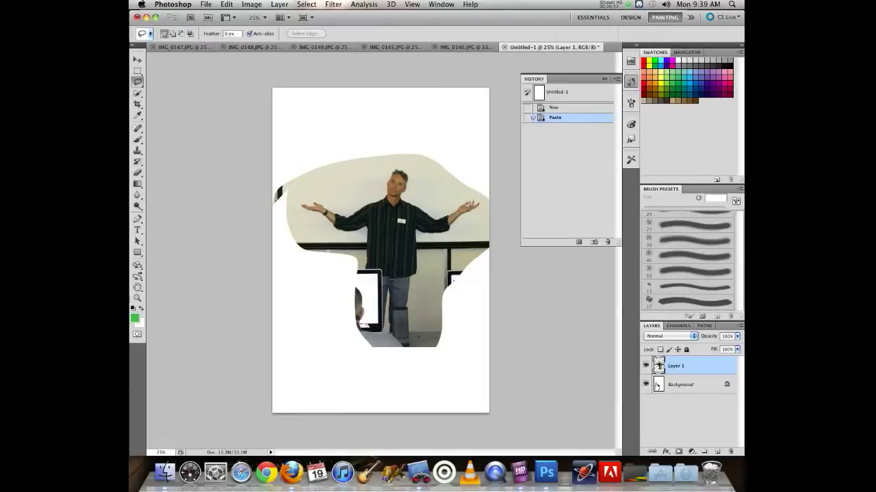
In IMG_0148.JPG, lasso the whole row of standing people, copy the selection, and deselect it.
left_click(254, 47)
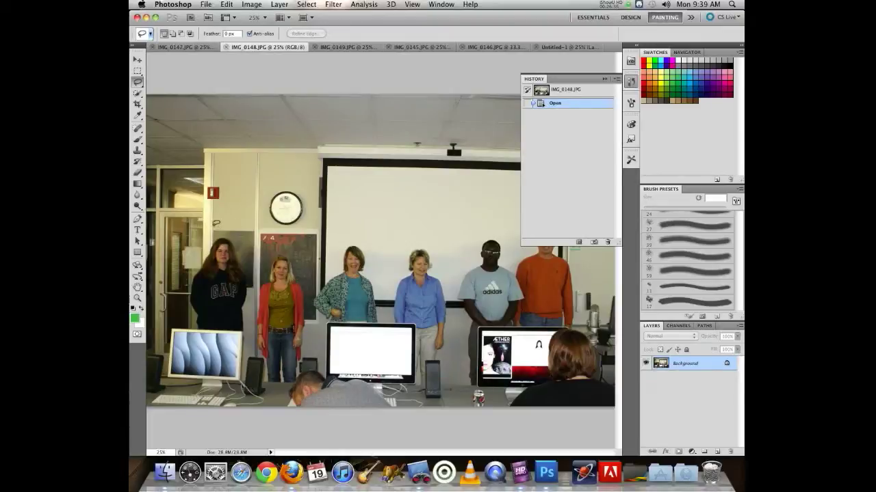
mouse_move(165, 341)
left_mouse_down()
mouse_move(202, 380)
mouse_move(437, 391)
mouse_move(576, 380)
mouse_move(595, 260)
mouse_move(490, 201)
mouse_move(179, 234)
mouse_move(185, 224)
left_mouse_up()
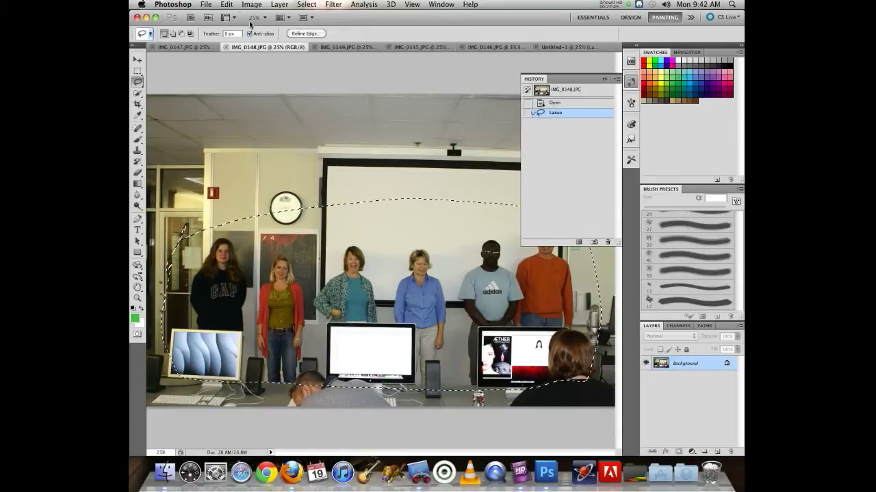
left_click(227, 4)
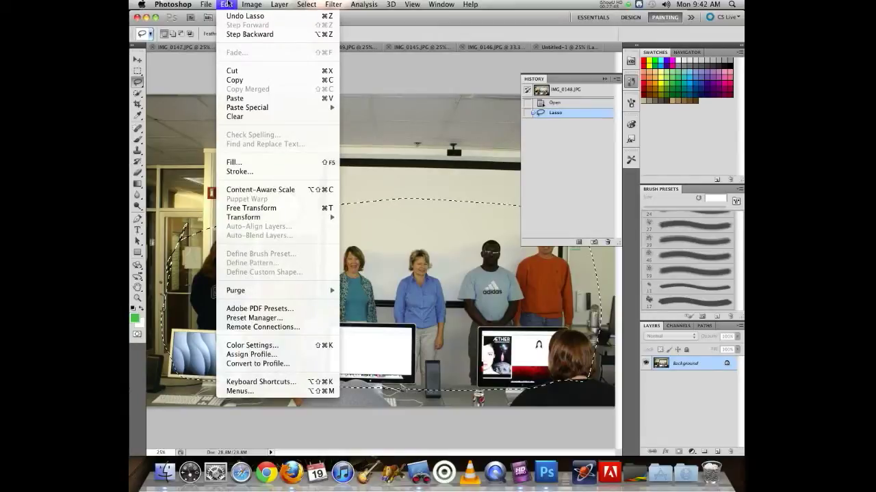
left_click(234, 80)
key("ctrl+d")
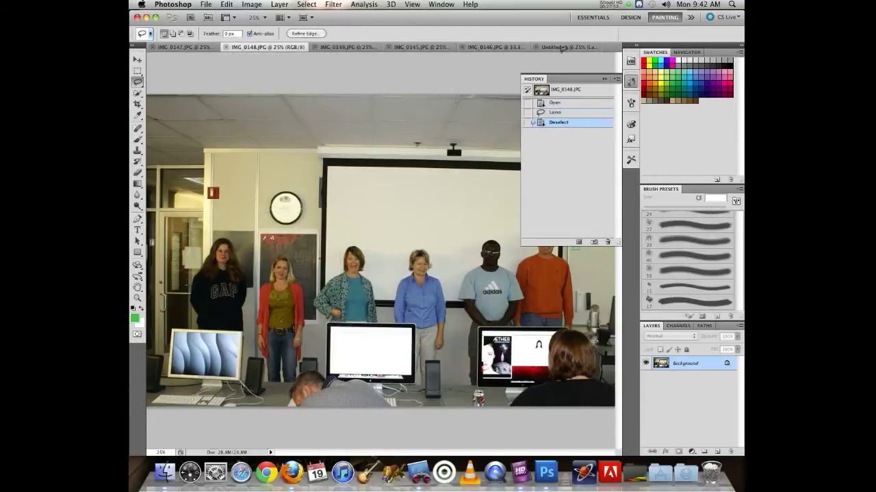
Paste the copied group of people into Untitled-1 over the man.
left_click(563, 46)
key("ctrl+v")
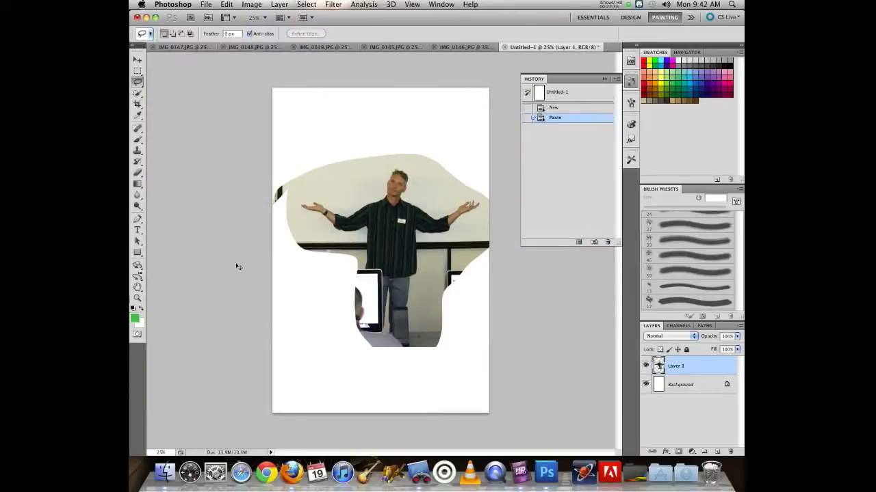
key("super+v")
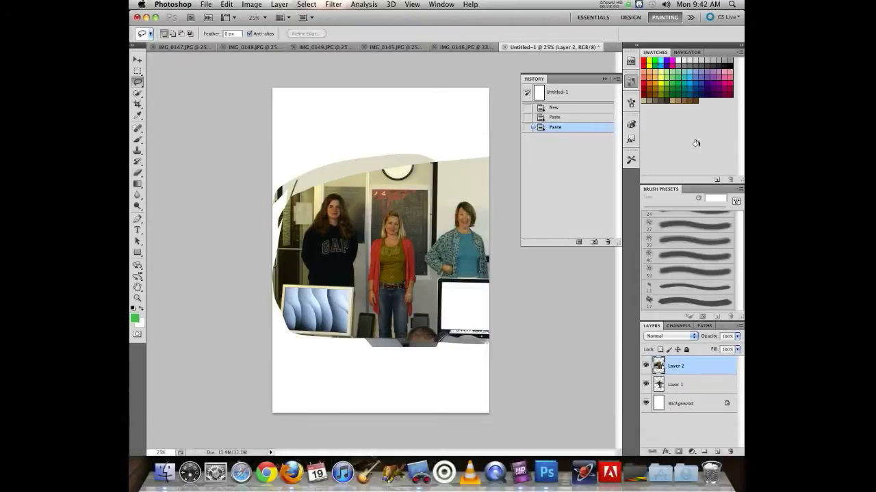
Reposition the pasted group with the Move tool, placing it lower on the page with the man in the orange sweater at the edge.
left_click(138, 60)
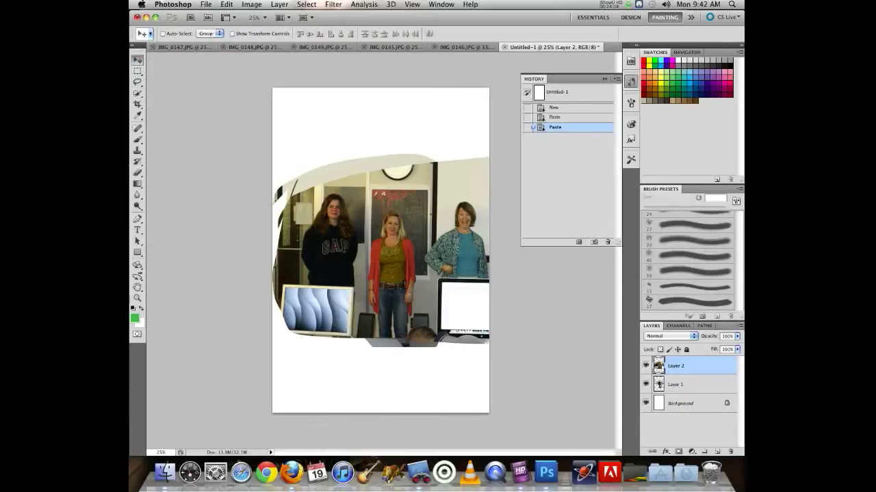
left_click_drag(378, 257, 305, 262)
left_click_drag(511, 255, 373, 280)
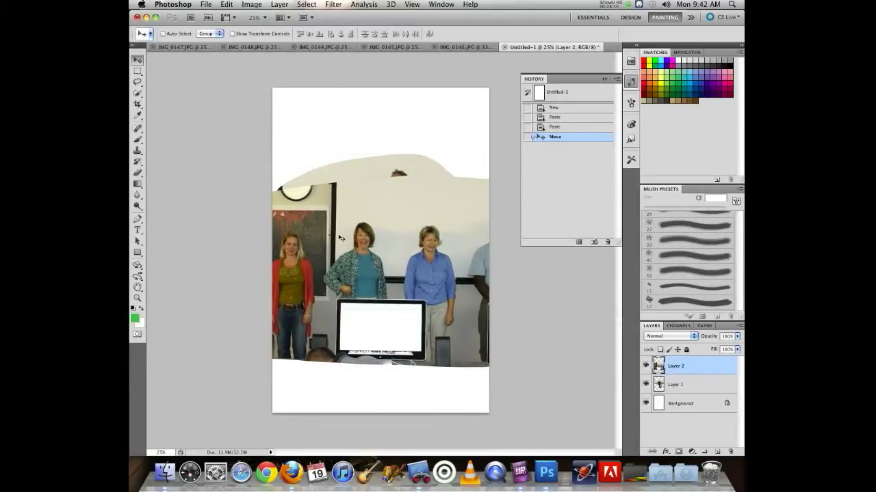
left_click_drag(477, 275, 385, 264)
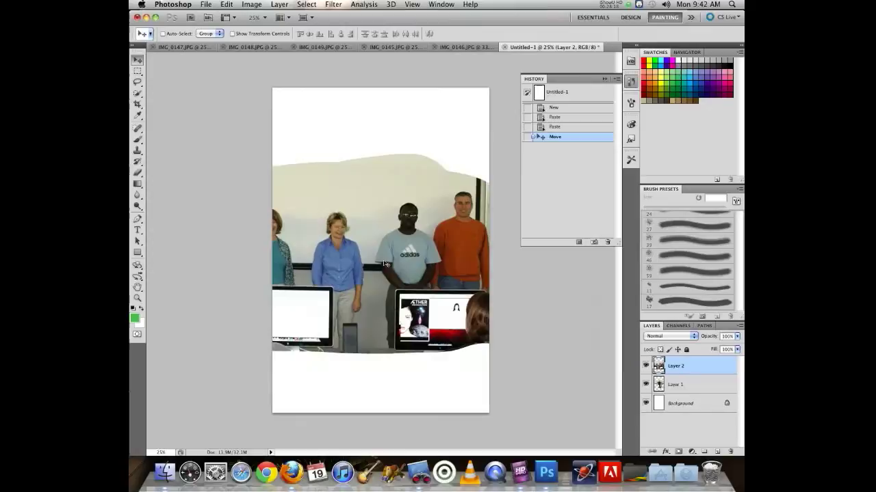
left_click_drag(299, 262, 377, 232)
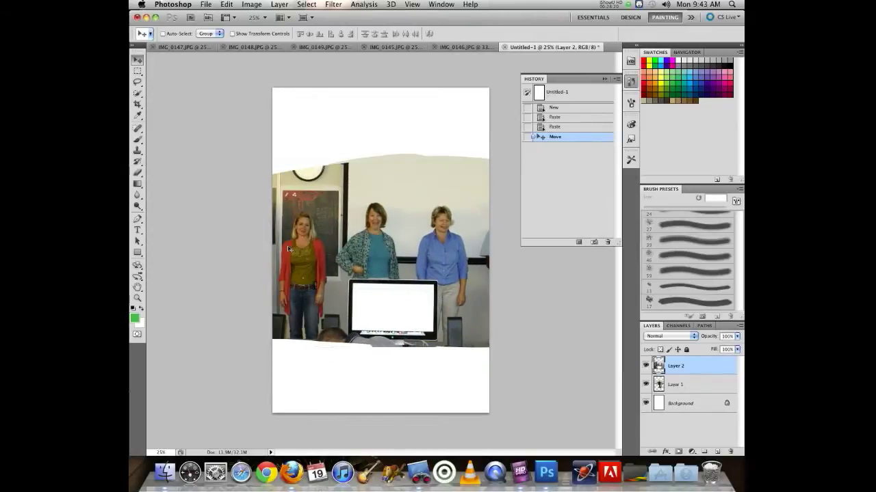
left_click_drag(289, 249, 349, 253)
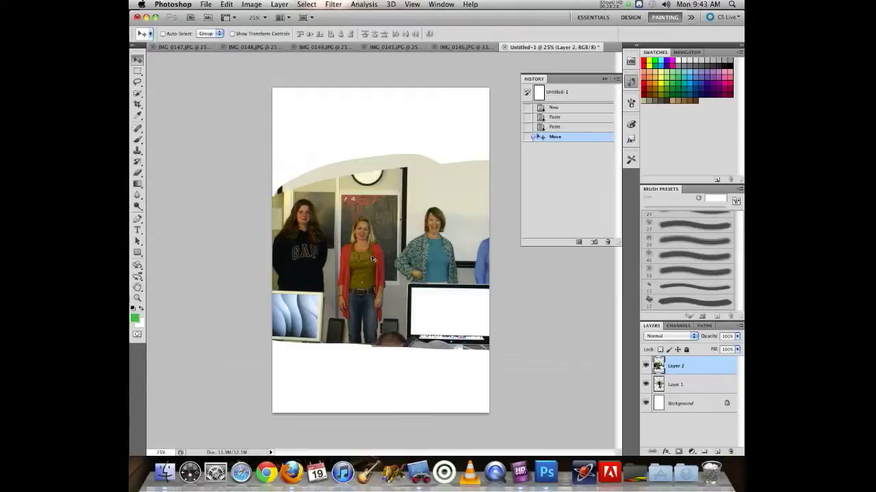
left_click_drag(385, 259, 438, 253)
left_click_drag(298, 256, 296, 299)
left_click_drag(331, 299, 359, 284)
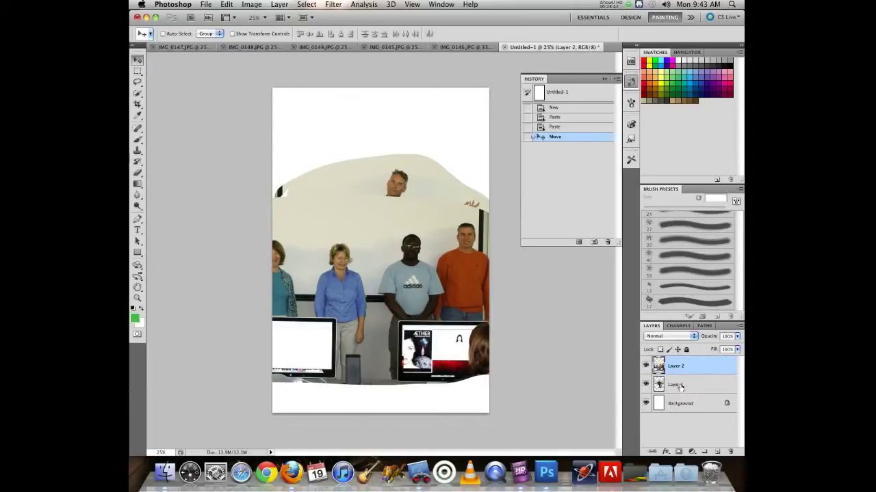
Place Layer 1 above Layer 2 in the stacking order and move the man up so he stands over the group.
left_click_drag(680, 387, 673, 361)
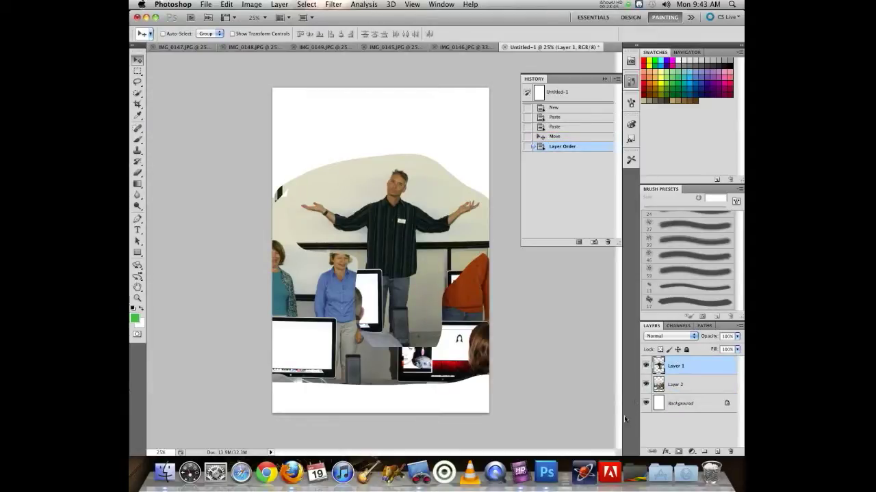
left_click_drag(398, 226, 367, 166)
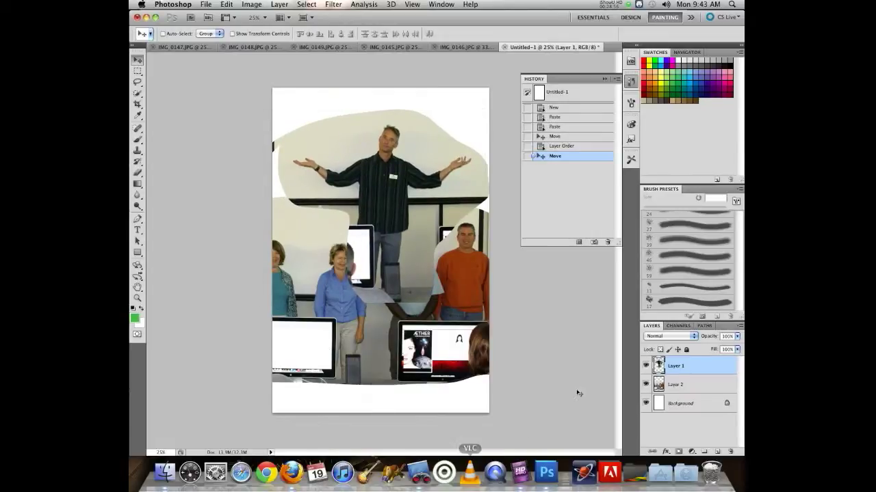
Hide Layer 2 and move the man down towards the middle of the page.
left_click(645, 385)
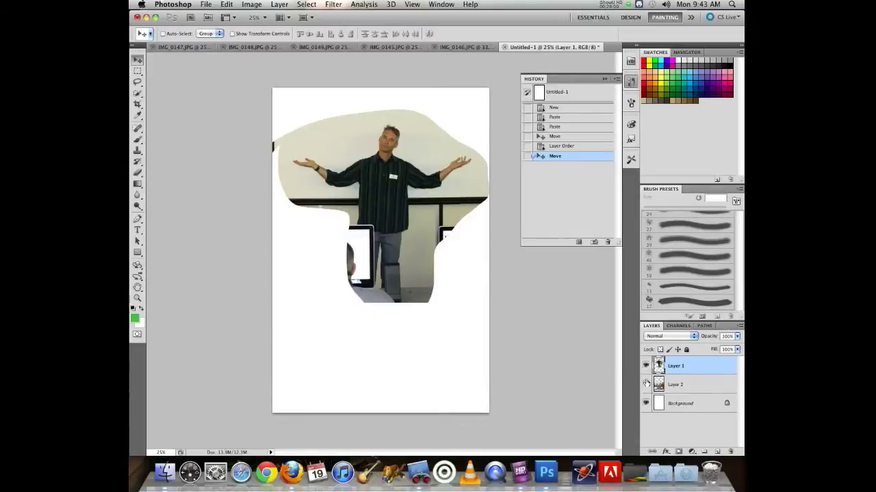
left_click_drag(388, 198, 388, 265)
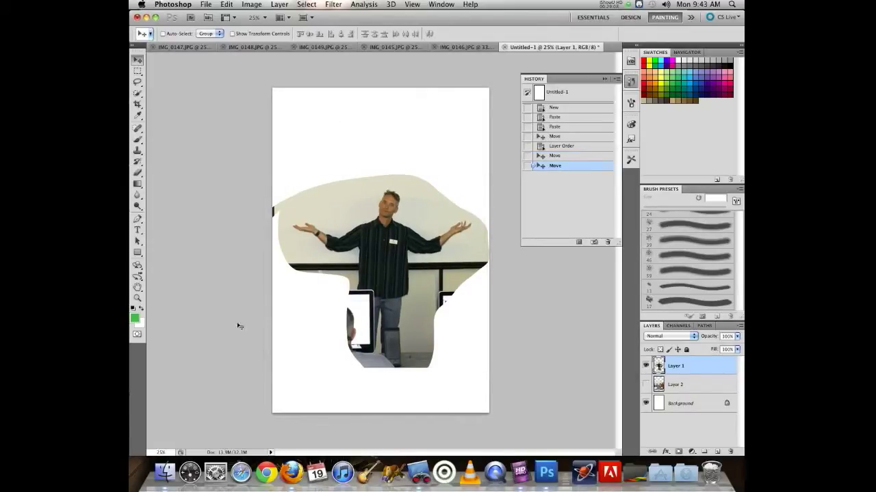
Try erasing the wall along the man's neck and shoulder with a 13 px Eraser at 300% zoom, and revert the erasing.
key("super+equal")
key("super+equal")
key("super+equal")
key("super+equal")
key("super+equal")
key("super+equal")
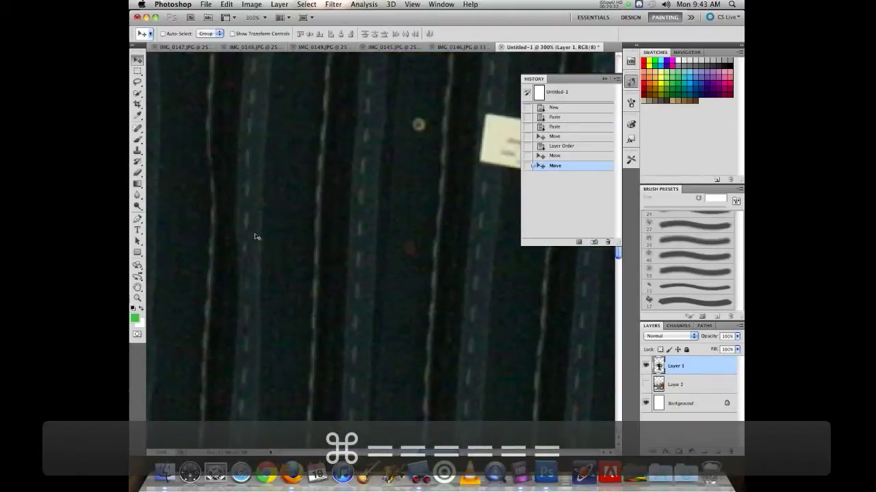
left_click_drag(244, 175, 310, 299)
left_click_drag(232, 68, 286, 259)
left_click(138, 173)
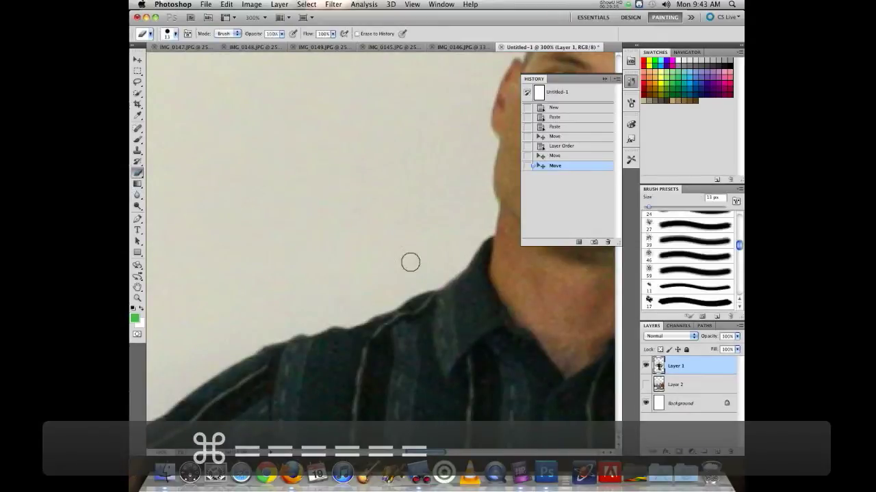
mouse_move(385, 278)
left_mouse_down()
mouse_move(387, 295)
mouse_move(428, 280)
mouse_move(469, 245)
mouse_move(483, 227)
mouse_move(476, 177)
mouse_move(486, 147)
mouse_move(466, 235)
mouse_move(409, 262)
mouse_move(389, 293)
mouse_move(373, 301)
left_mouse_up()
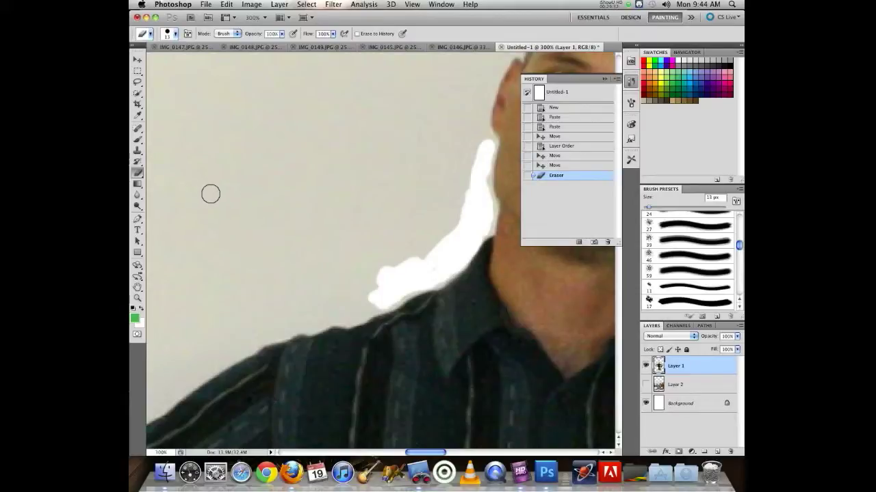
left_click(556, 166)
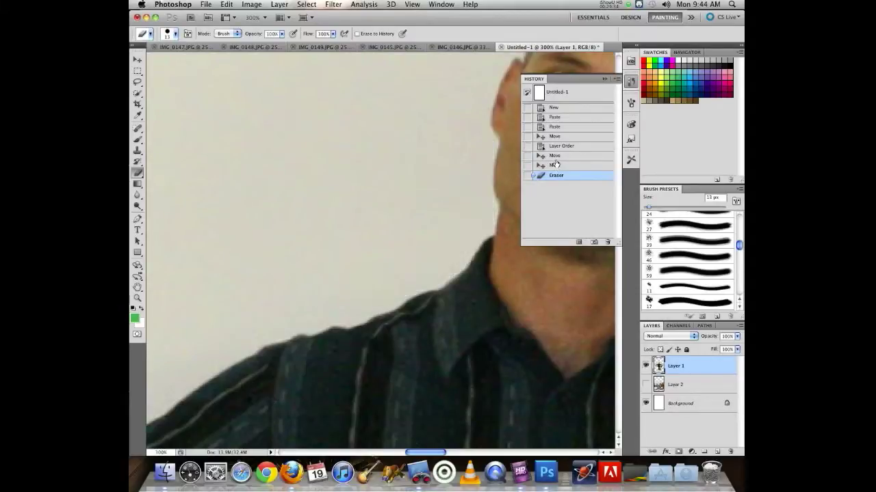
key("super+0")
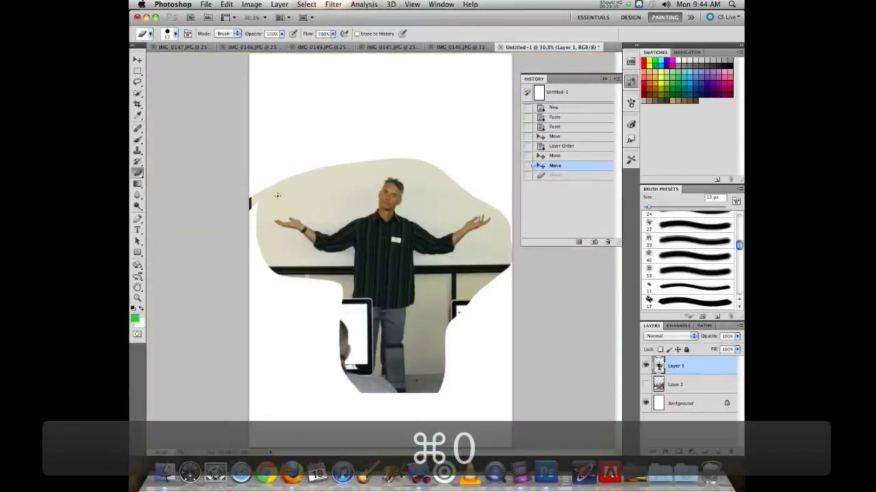
Select the wall on the left side of the man with Quick Selection, try clearing it, and undo the clearing.
left_click(138, 94)
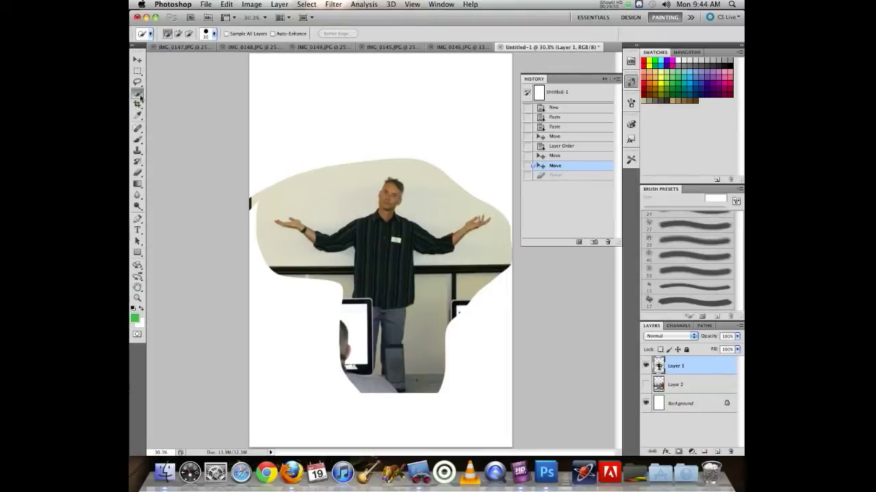
left_click(344, 186)
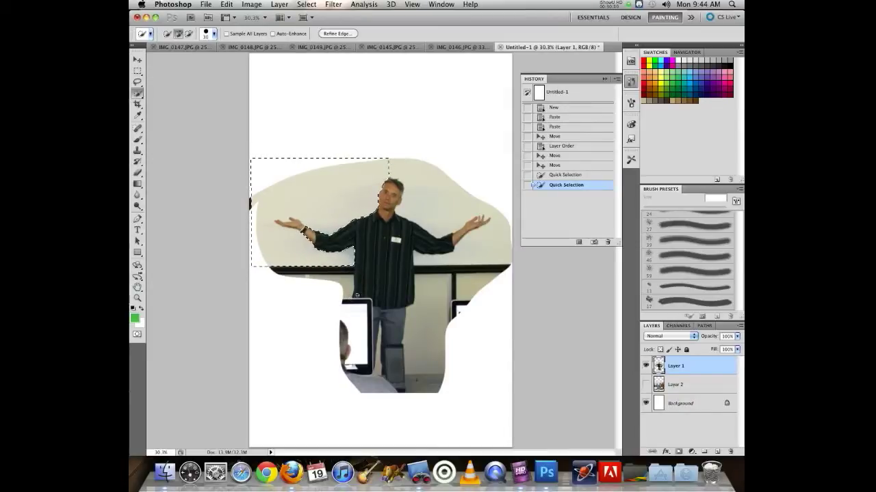
key("Delete")
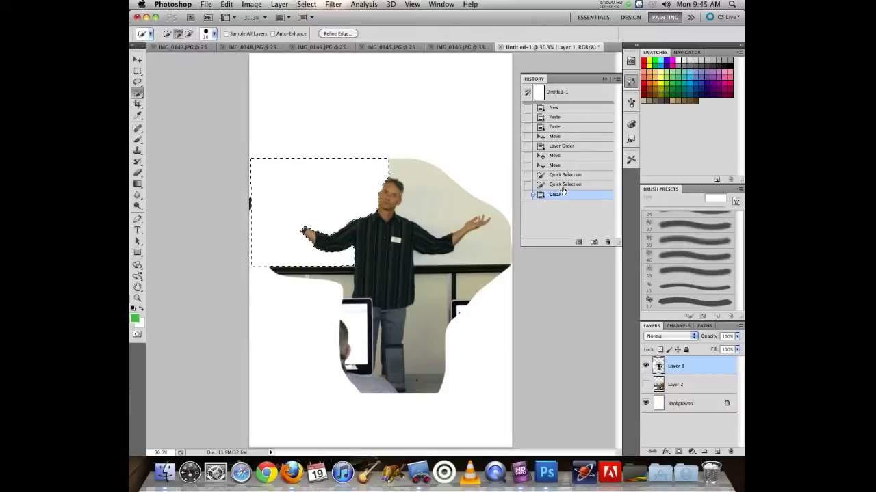
key("super+z")
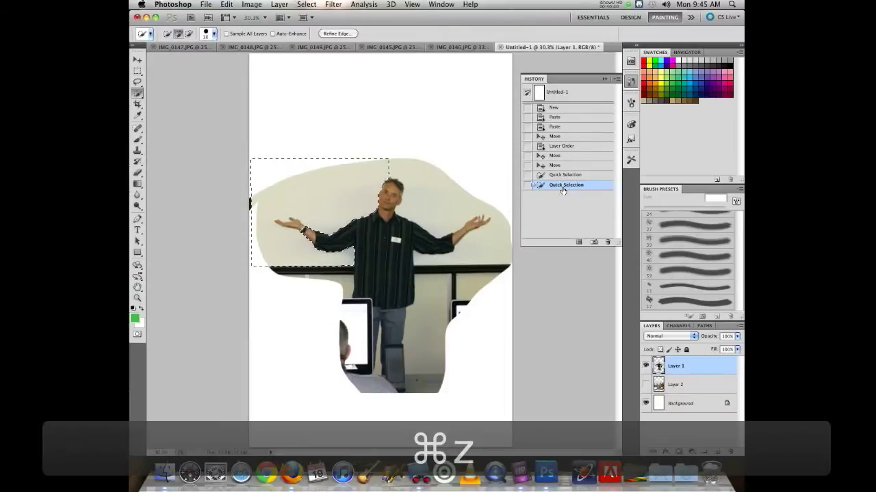
Remove the man's hand on the left side of the image from the Quick Selection of the wall, tracing around his fingers and wrist.
key("super+equal")
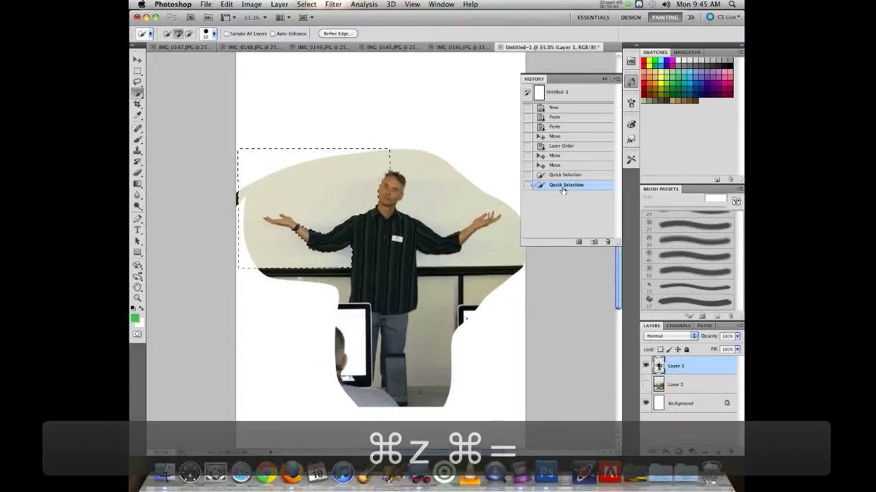
key("super+equal")
key("super+equal")
key("super+equal")
key("super+equal")
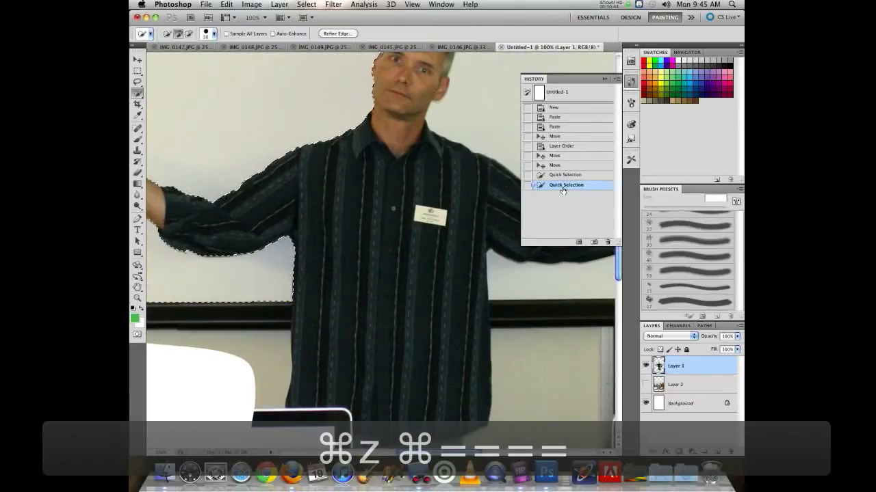
left_click_drag(563, 190, 182, 205)
left_click_drag(303, 244, 286, 246)
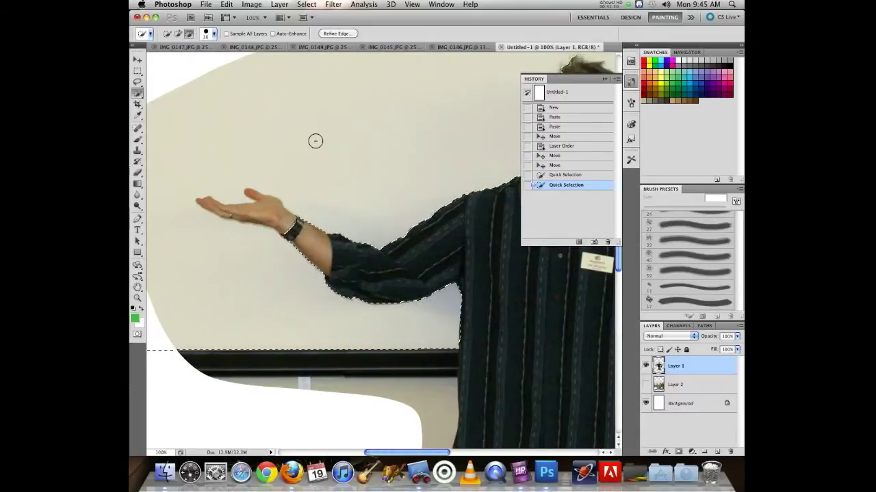
left_click_drag(287, 219, 285, 247)
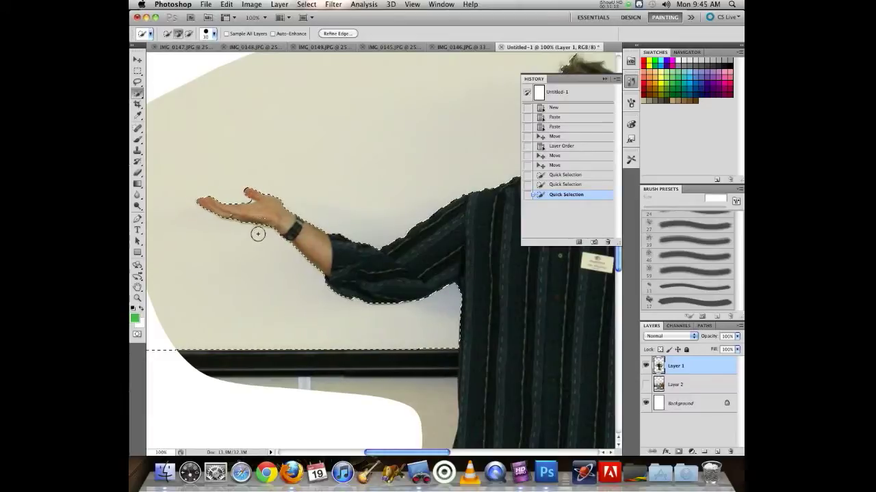
key("super+equal")
key("super+equal")
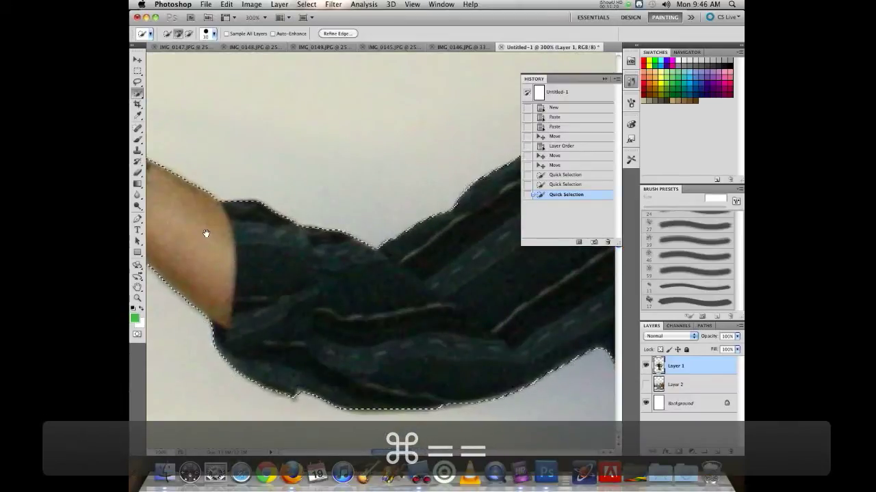
left_click_drag(206, 234, 401, 289)
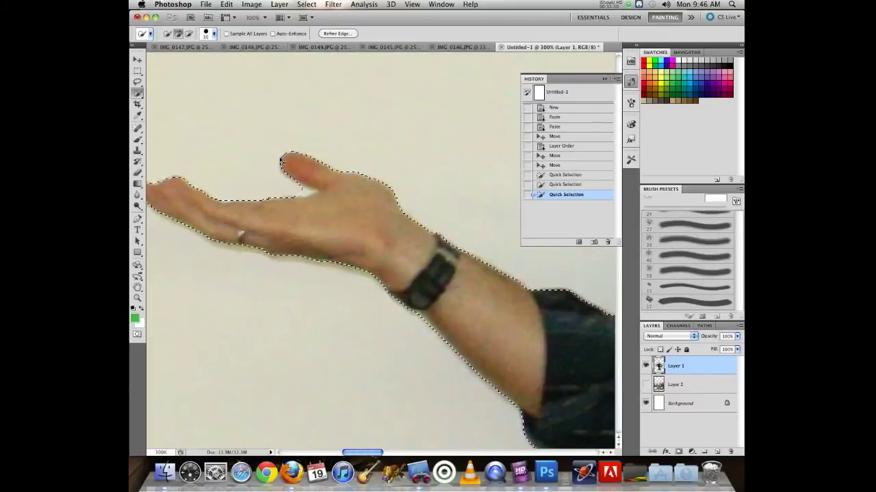
key("super+0")
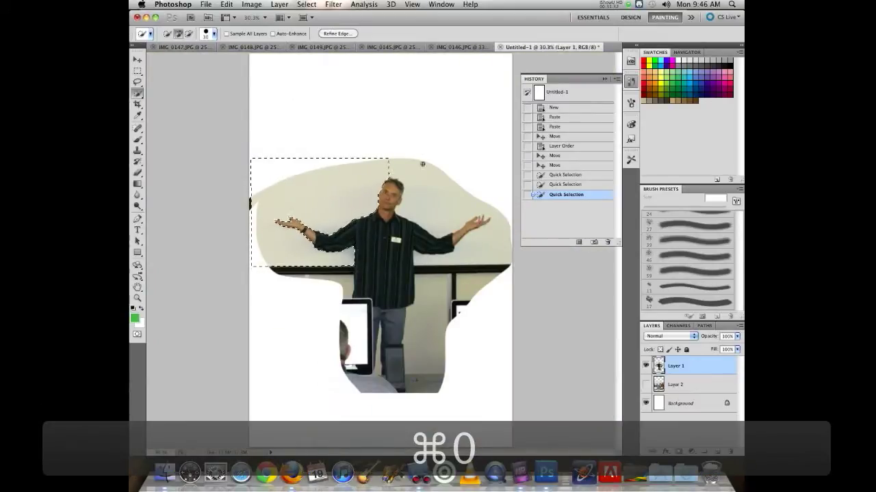
Extend the Quick Selection over the wall on the man's other side, and subtract his forearm and hands from it.
left_click_drag(407, 199, 409, 180)
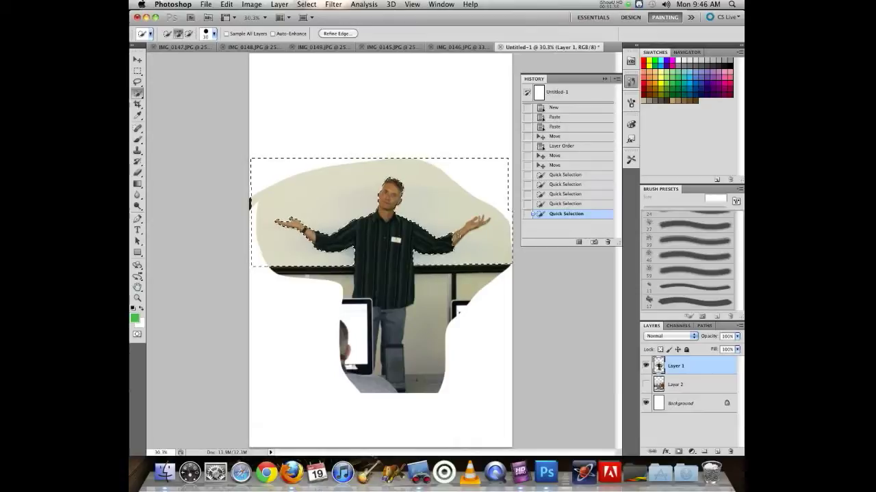
key("alt")
left_click_drag(456, 236, 474, 219)
left_click(458, 235)
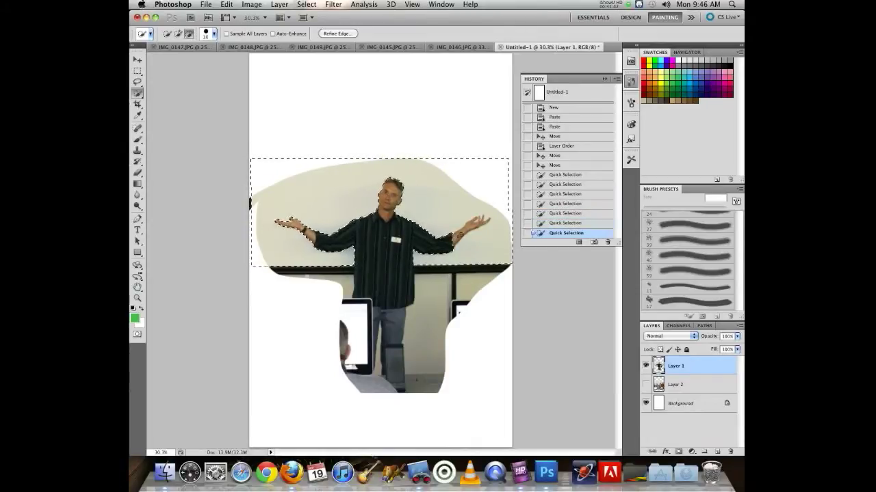
left_click(295, 225)
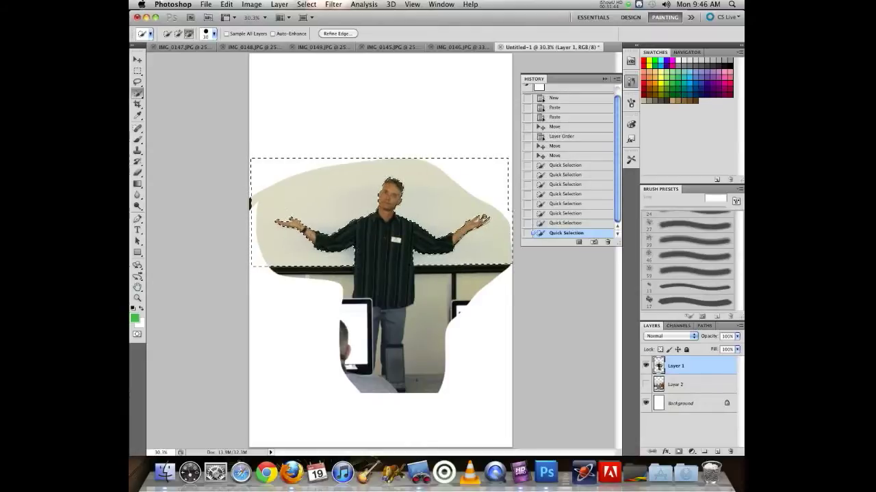
left_click(482, 218)
key("alt")
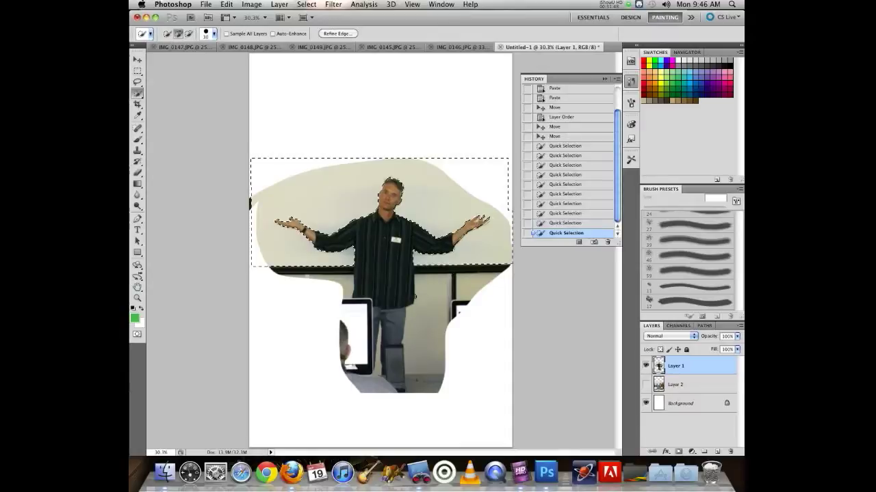
Reduce the Quick Selection brush to 9 px for working around the fingers of the hand on the right side of the image.
key("super+equal")
key("super+equal")
key("super+equal")
key("super+equal")
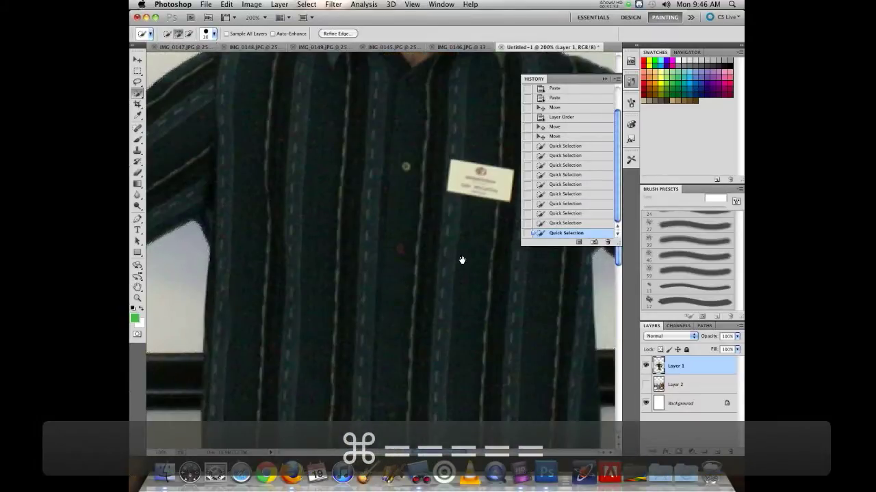
left_click_drag(461, 260, 226, 273)
left_click_drag(454, 269, 214, 238)
mouse_move(494, 91)
left_mouse_down()
mouse_move(417, 146)
mouse_move(354, 219)
left_mouse_up()
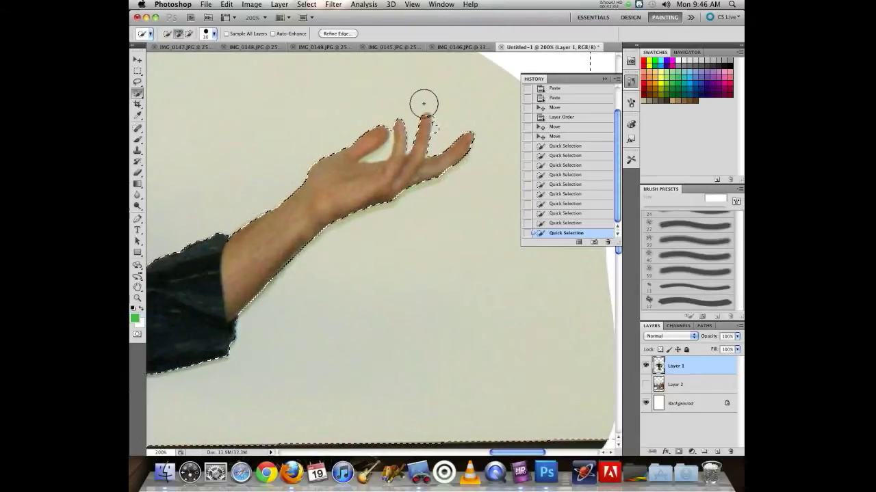
key("bracketleft")
key("bracketleft")
key("bracketleft")
key("bracketleft")
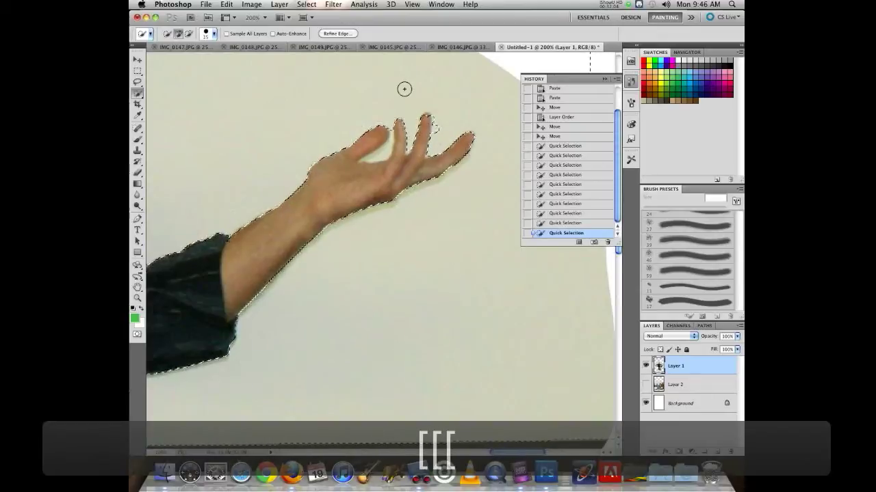
key("bracketright")
key("bracketright")
key("bracketright")
key("bracketleft")
key("bracketleft")
key("bracketleft")
key("bracketleft")
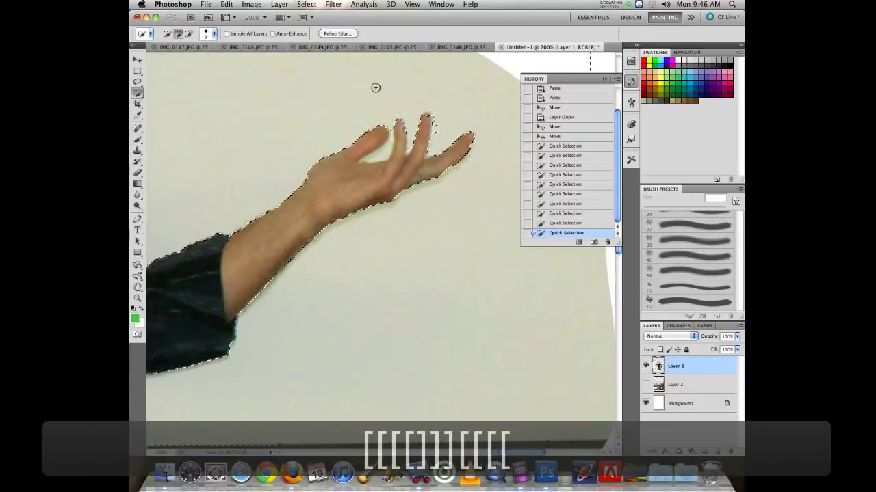
left_click(213, 33)
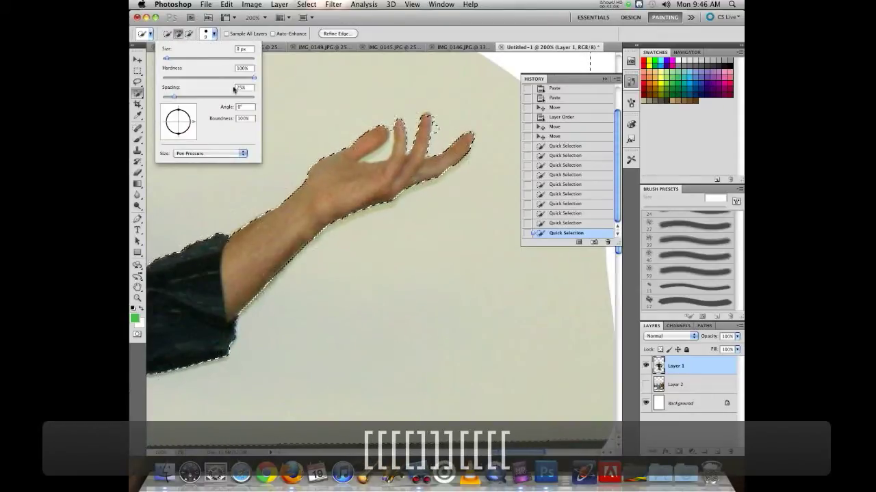
Touch up the wall selection along the upright finger of that hand, subtracting the fingertip from it.
left_click(426, 118)
left_click(425, 121)
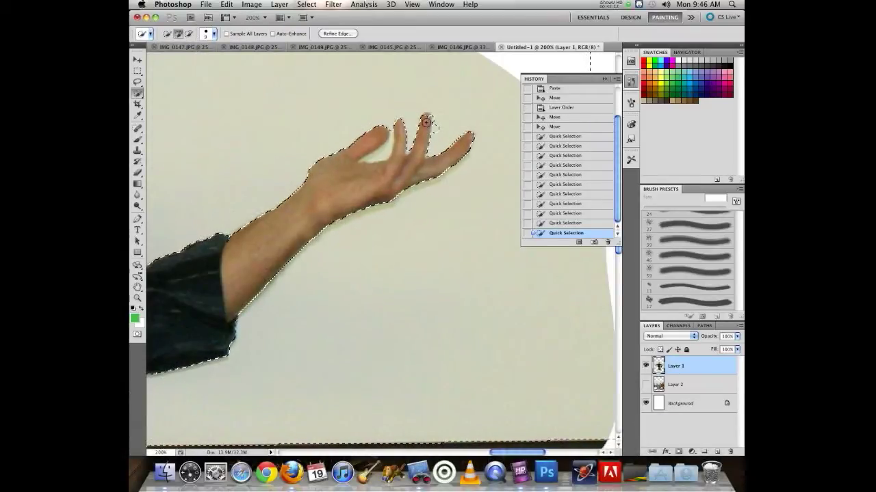
left_click(425, 127)
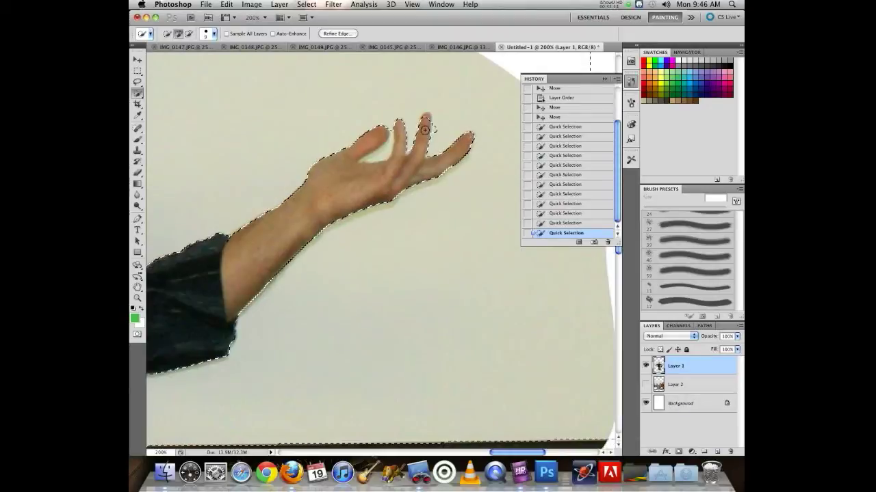
left_click(425, 130)
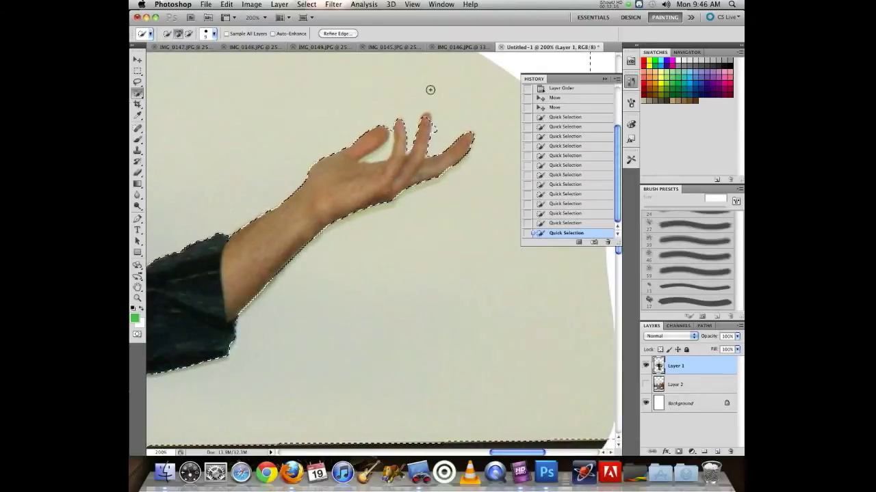
key("alt")
left_click(425, 117, "alt")
left_click(426, 119, "alt")
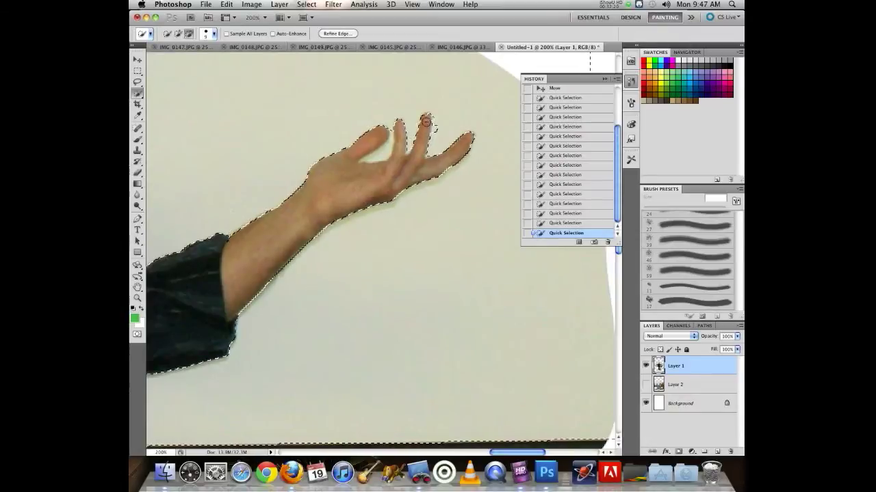
left_click(425, 117, "alt")
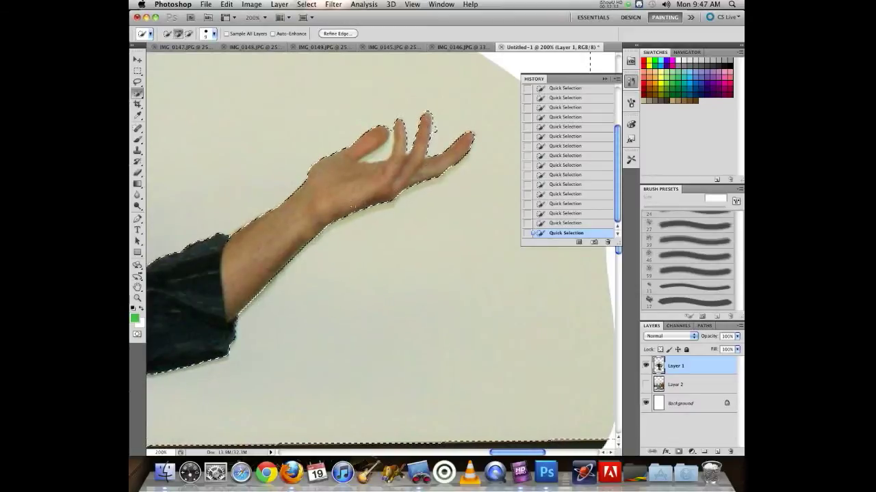
Clear the selected wall around the man on Layer 1 and make Layer 2 visible again.
key("super+0")
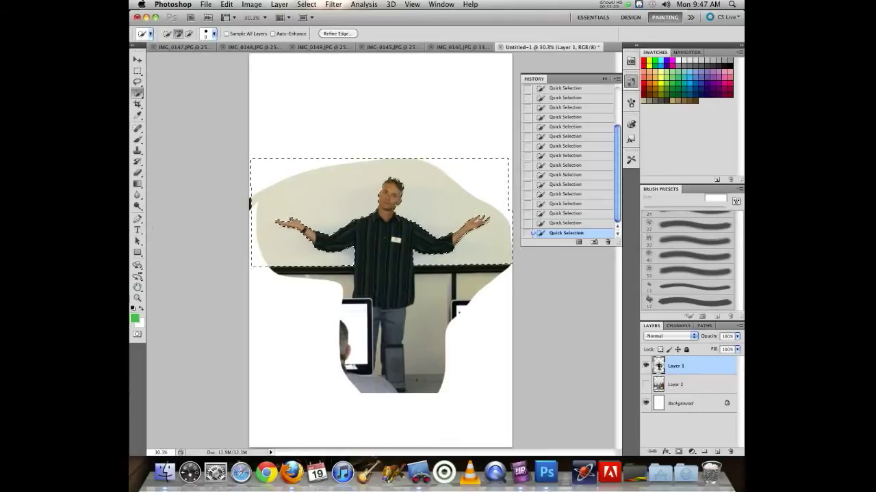
key("BackSpace")
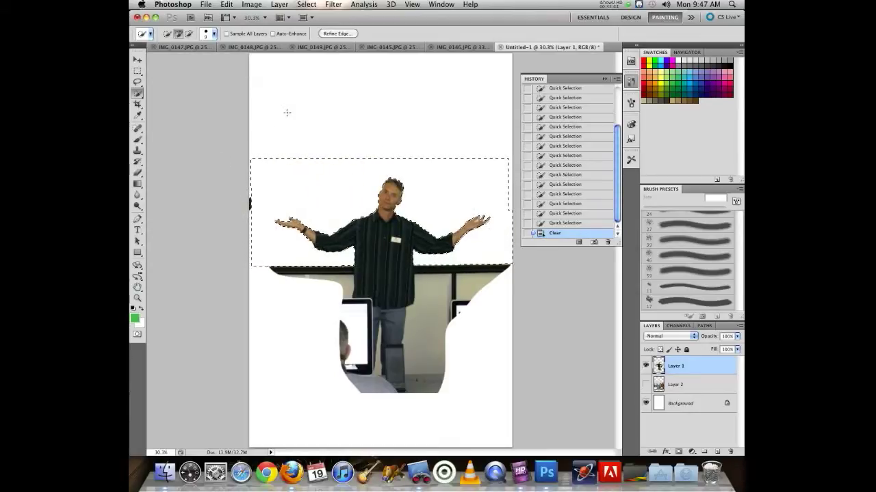
left_click(645, 385)
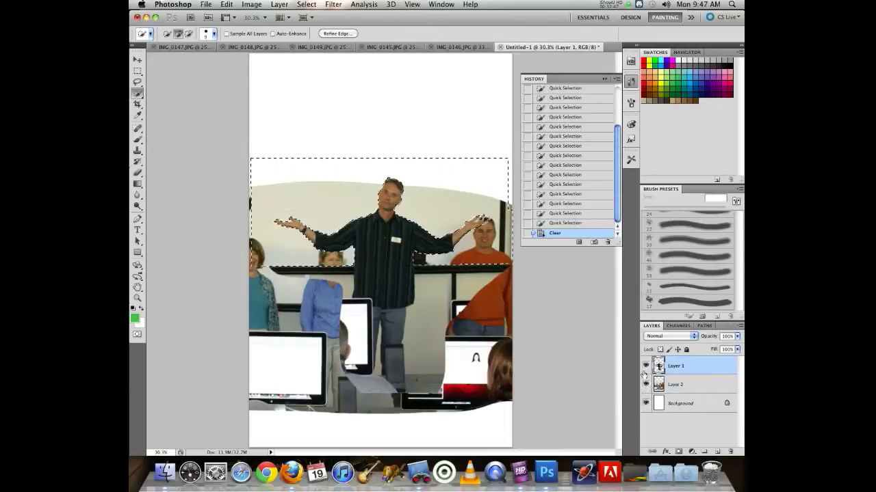
Deselect the wall area and reposition the man on Layer 1 so he stands in front of the group.
left_click(138, 60)
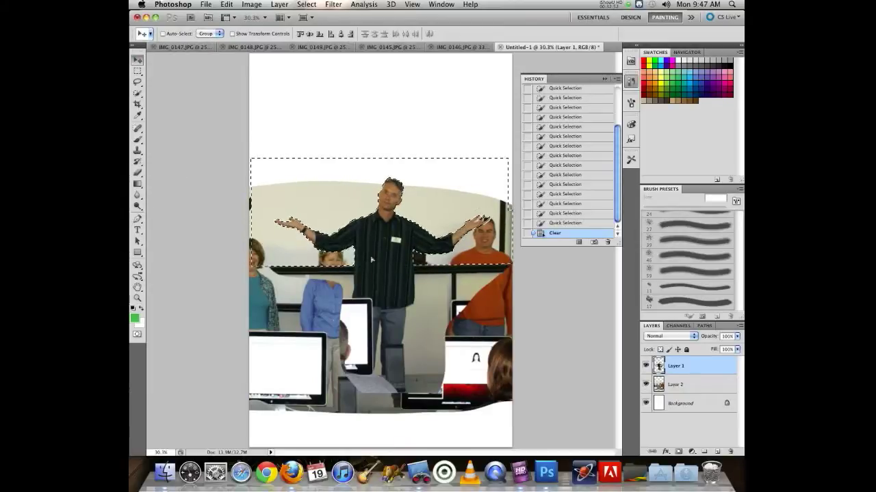
left_click_drag(371, 259, 369, 164)
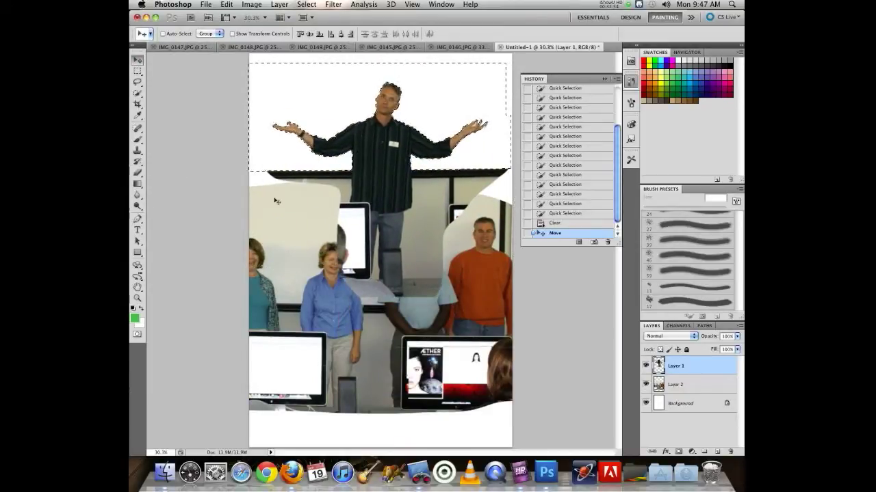
left_click(307, 4)
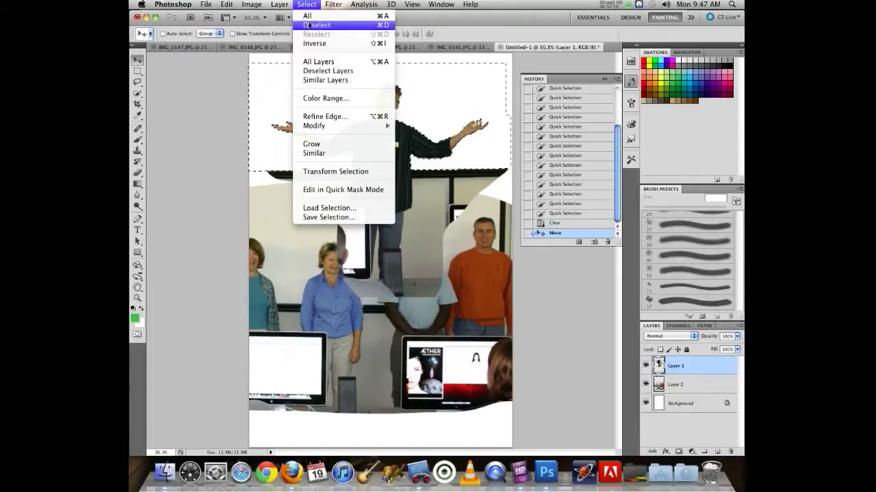
left_click(308, 25)
left_click_drag(380, 154, 374, 301)
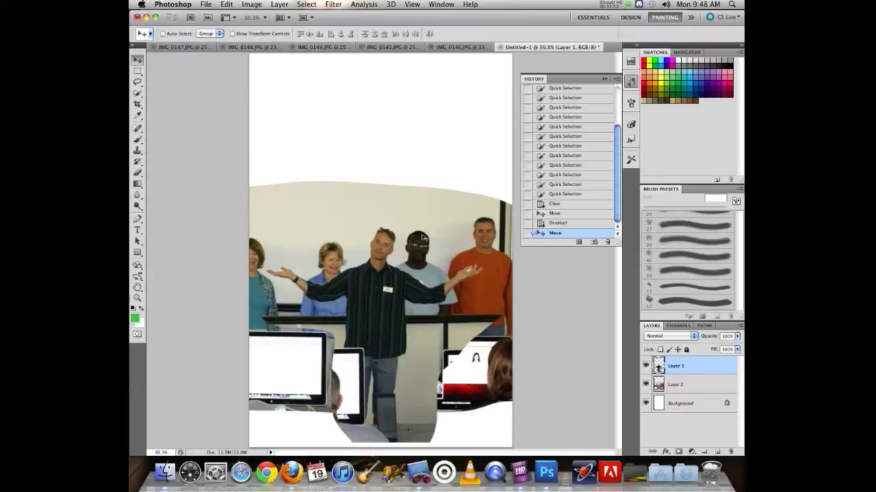
mouse_move(443, 208)
left_mouse_down()
mouse_move(431, 199)
mouse_move(450, 212)
left_mouse_up()
Move the group photo on Layer 2 so the three women on its left side stand above the man.
left_click(679, 386)
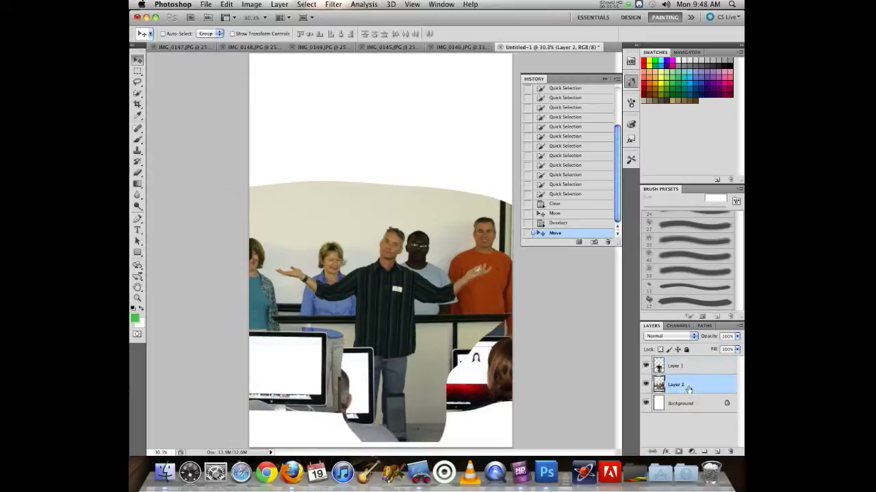
left_click_drag(436, 198, 418, 127)
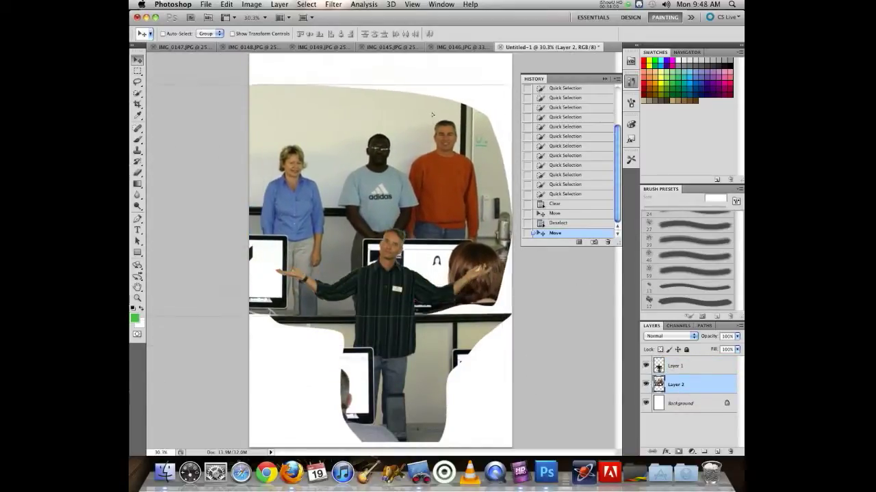
left_click_drag(329, 132, 304, 233)
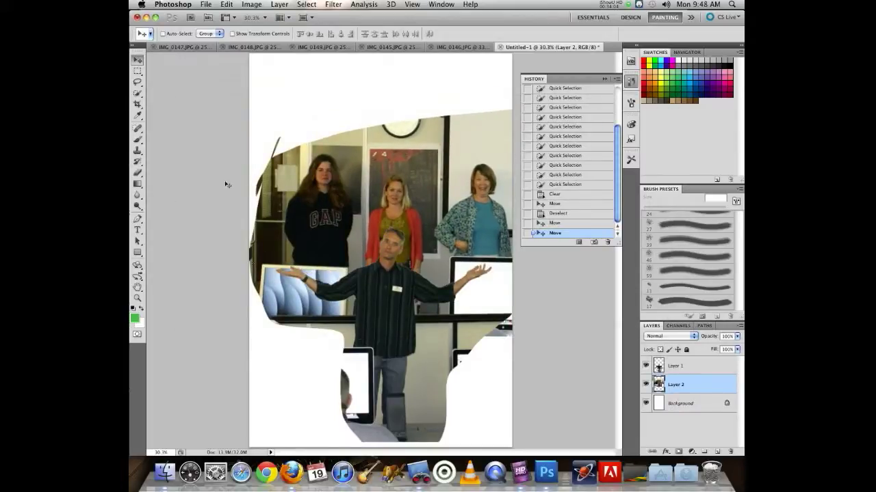
left_click_drag(367, 162, 360, 122)
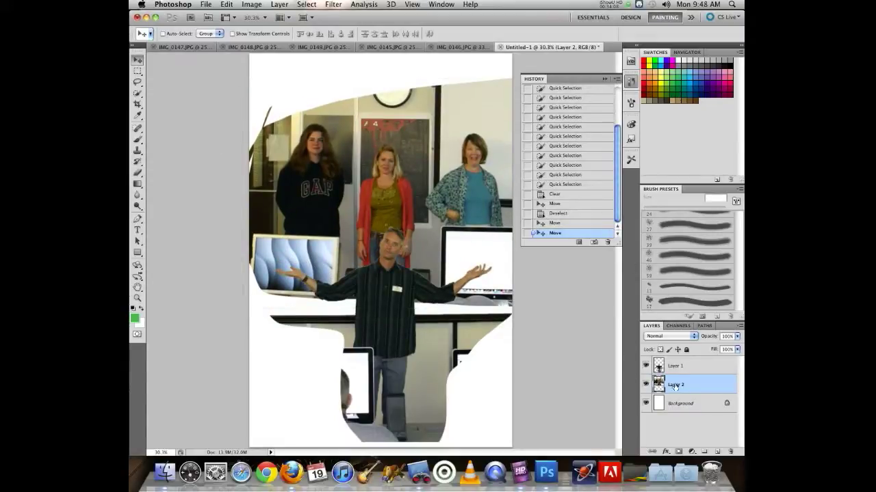
Hide Layer 1 and activate the Quick Selection tool for the group photo on Layer 2.
left_click(646, 366)
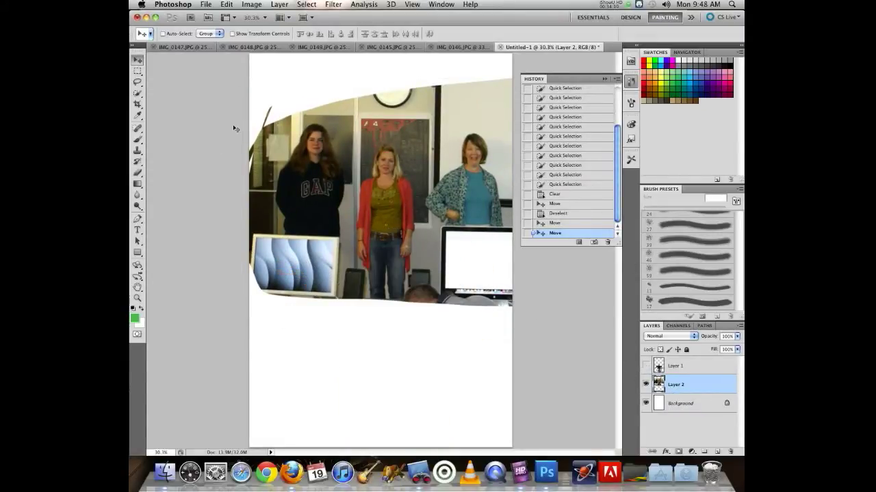
left_click(137, 93)
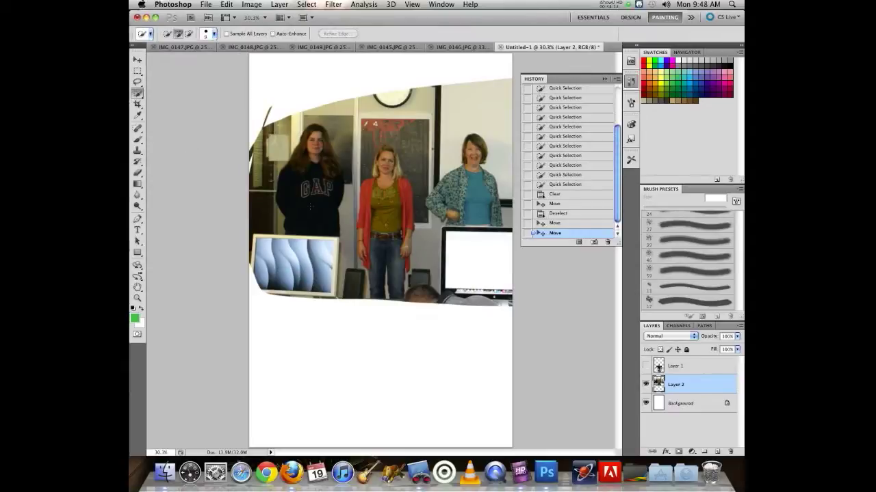
mouse_move(312, 217)
left_mouse_down()
mouse_move(301, 151)
mouse_move(318, 195)
left_mouse_up()
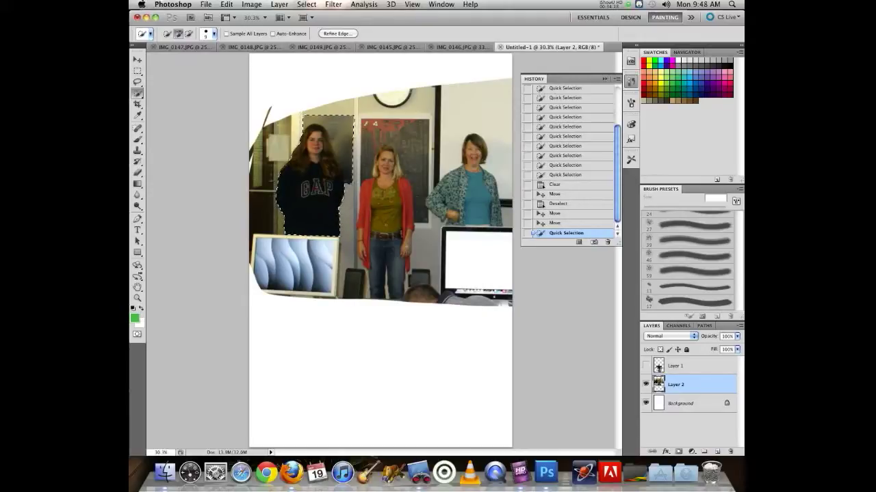
key("super+d")
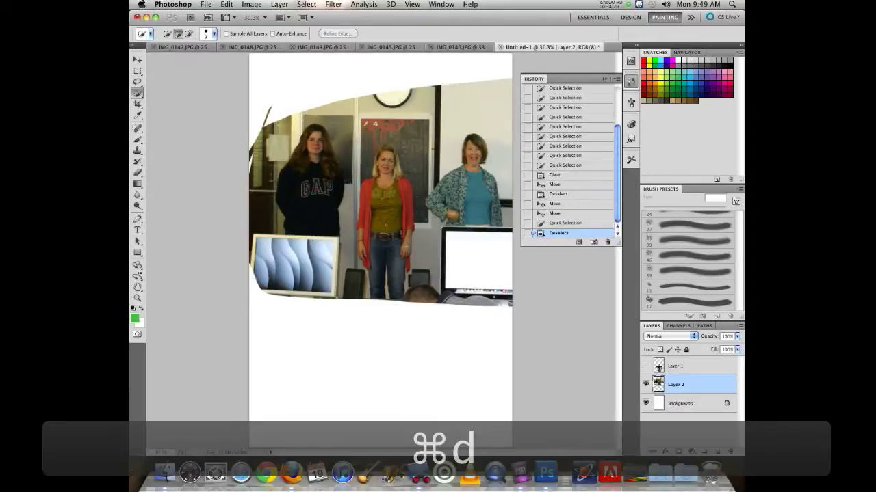
left_click_drag(454, 108, 476, 164)
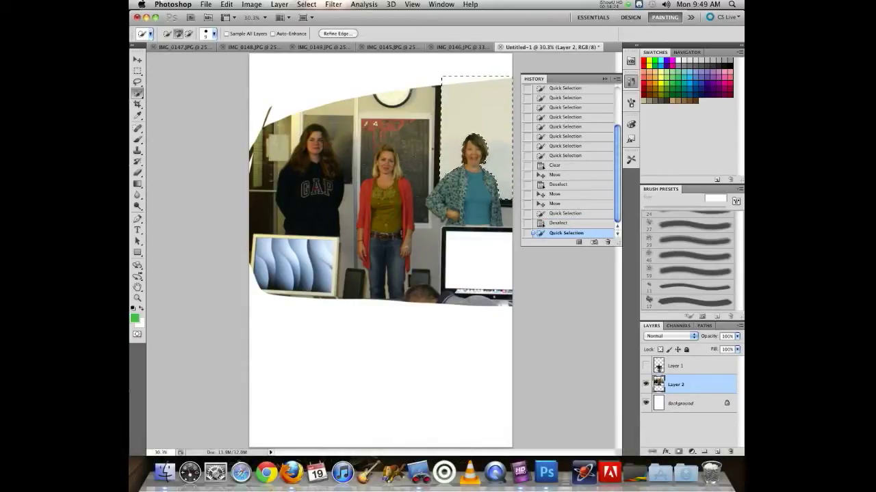
key("super+d")
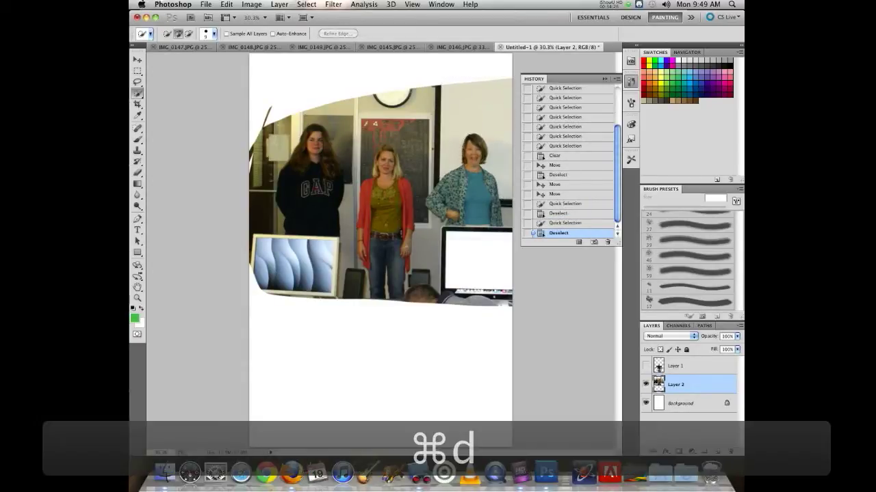
Quick-select the middle woman's head and yellow top on Layer 2, subtracting the poster behind her from the selection.
mouse_move(386, 201)
left_mouse_down()
mouse_move(383, 154)
mouse_move(398, 198)
mouse_move(386, 149)
mouse_move(414, 126)
mouse_move(373, 127)
left_mouse_up()
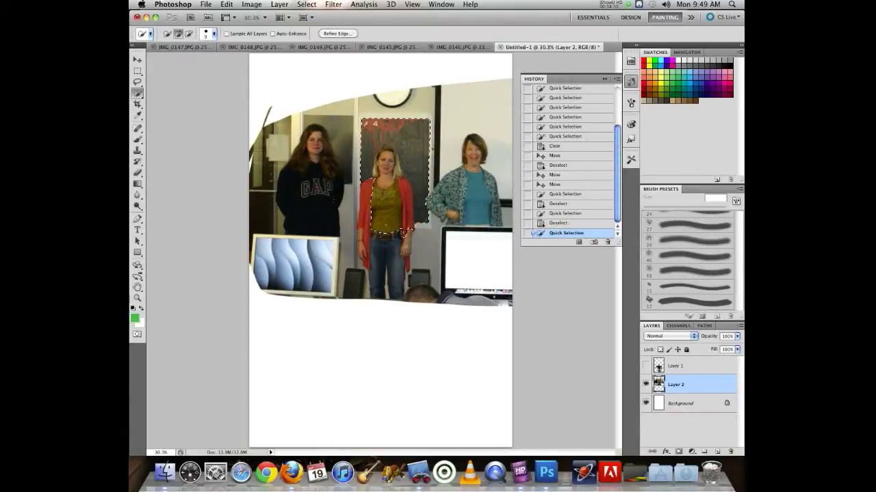
key("alt")
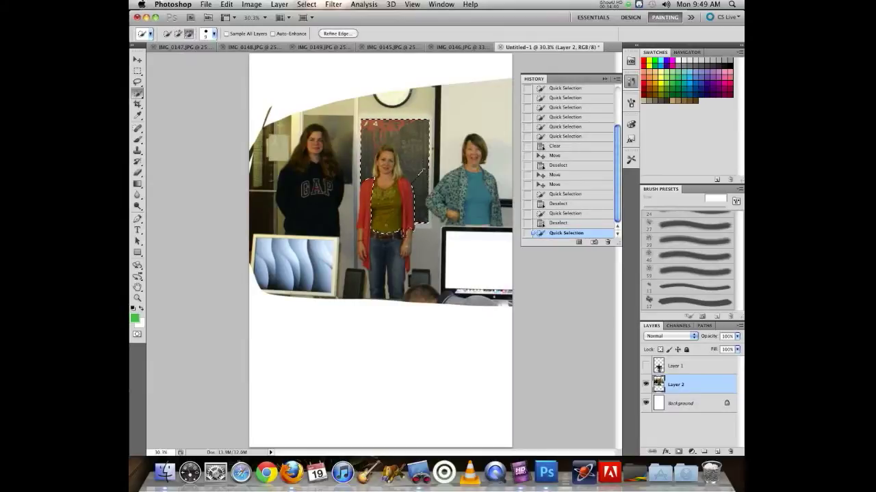
left_click(406, 231)
left_click_drag(383, 127, 381, 137)
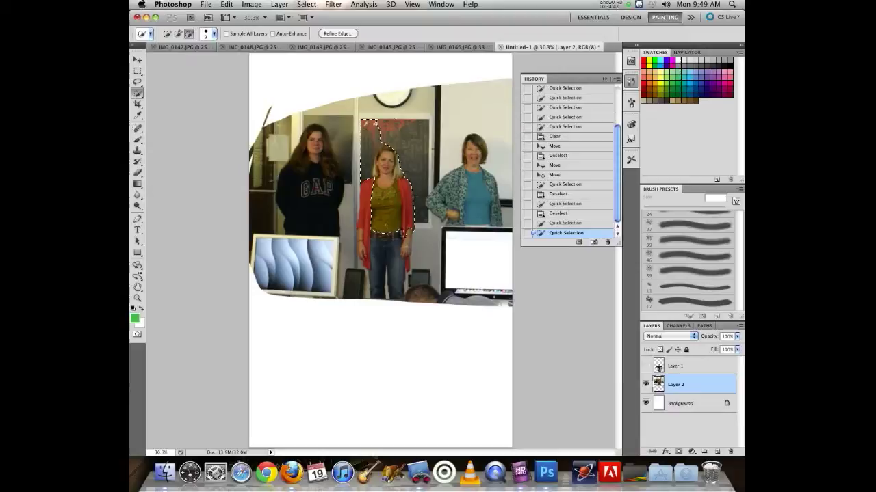
left_click(367, 147)
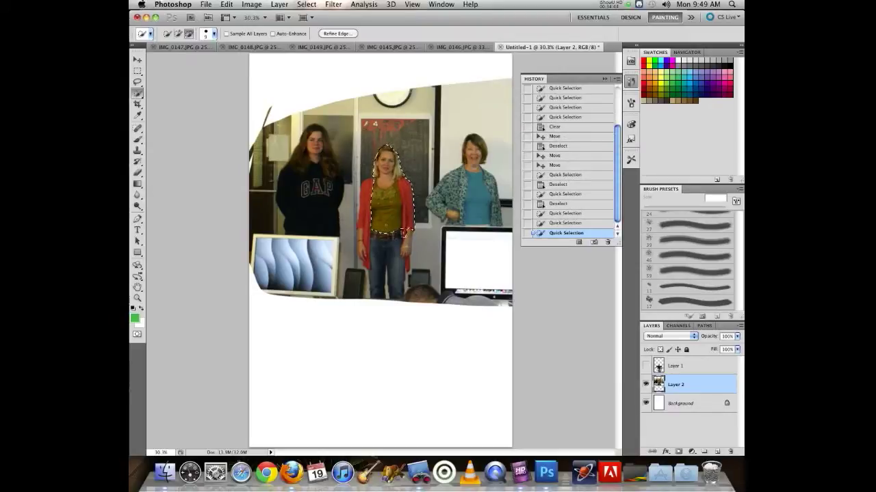
Add the middle woman's red cardigan, hands and jeans to the selection so it covers her whole figure.
left_click(411, 229)
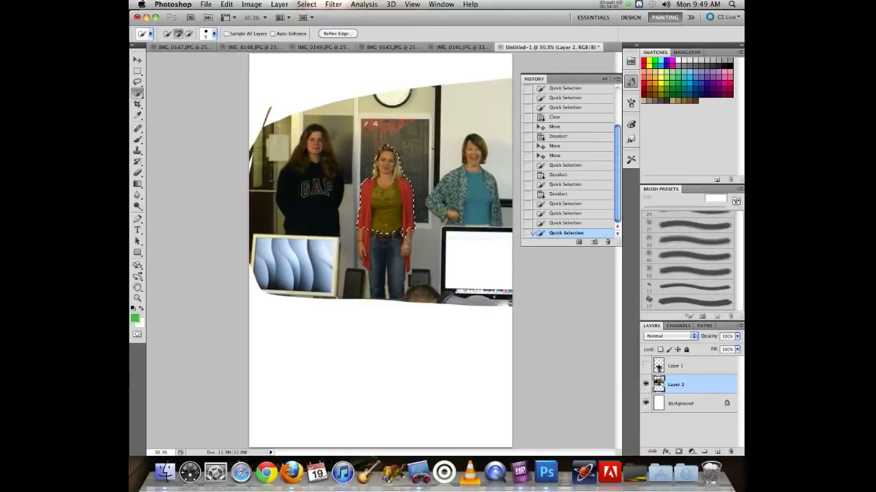
left_click(367, 267)
left_click(386, 291)
left_click(383, 295)
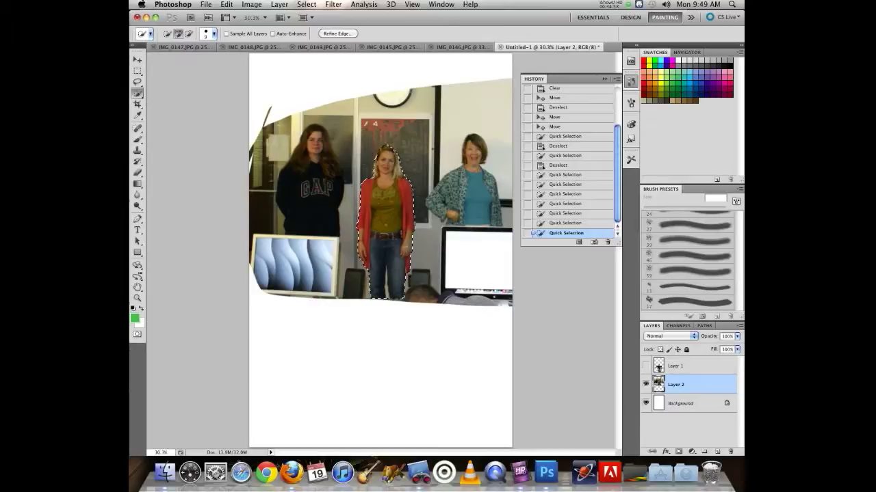
Cut the selected woman out of Layer 2, paste her as a separate layer and move her below the group photo.
left_click(225, 4)
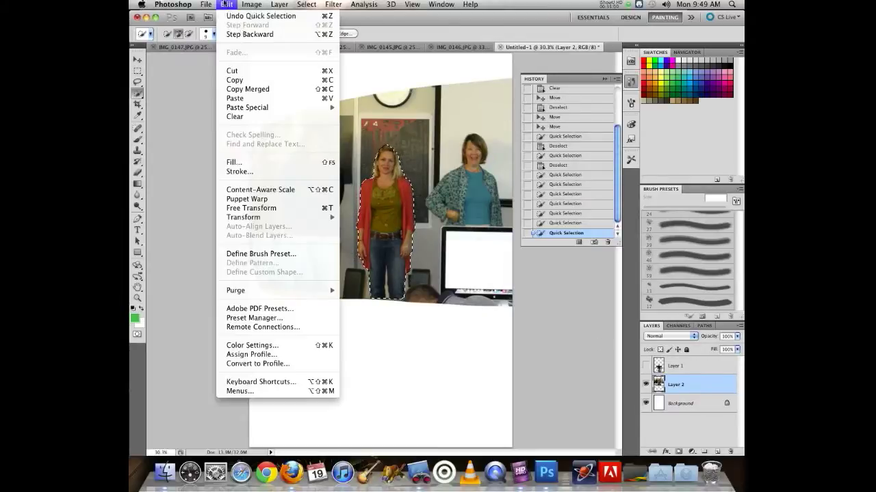
left_click(247, 73)
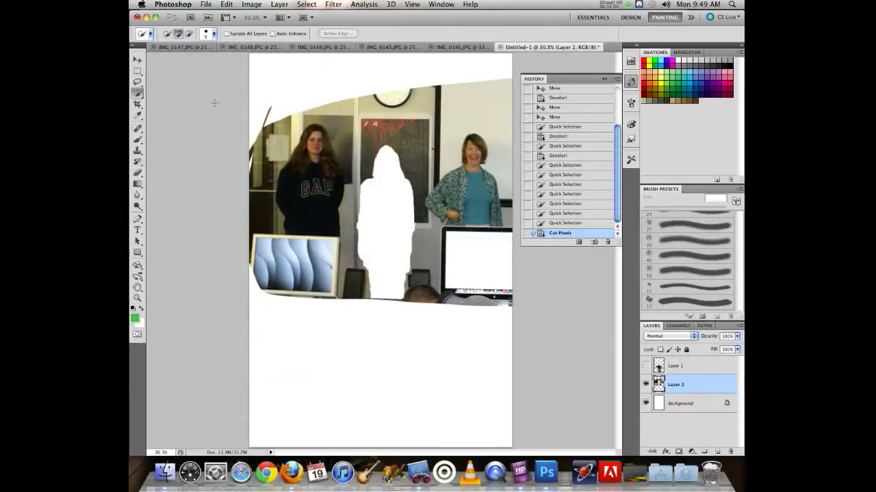
left_click(245, 4)
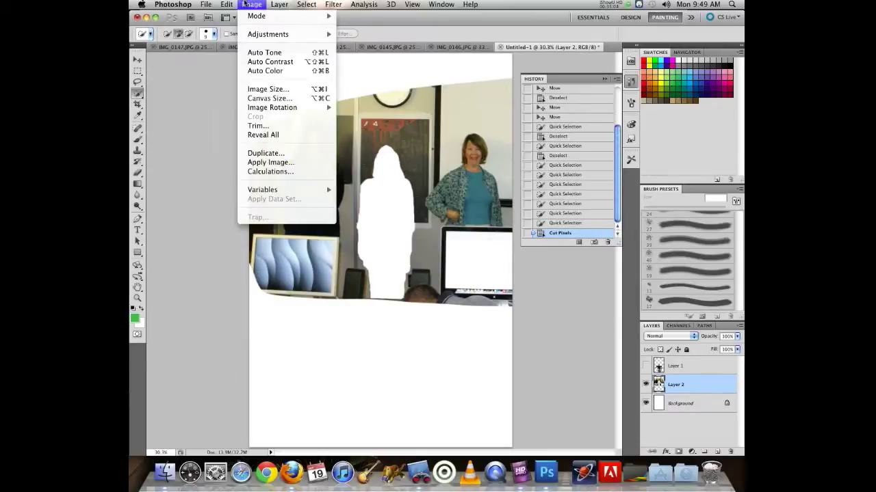
left_click(236, 93)
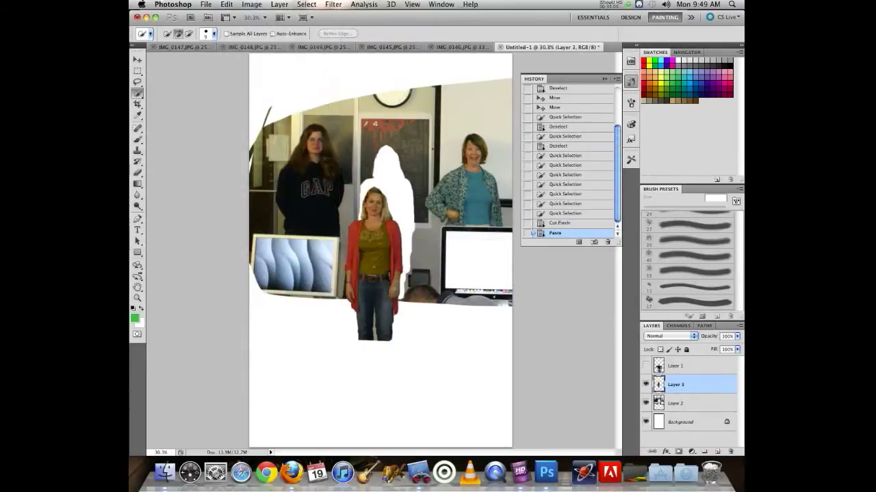
key("v")
left_click_drag(369, 242, 347, 339)
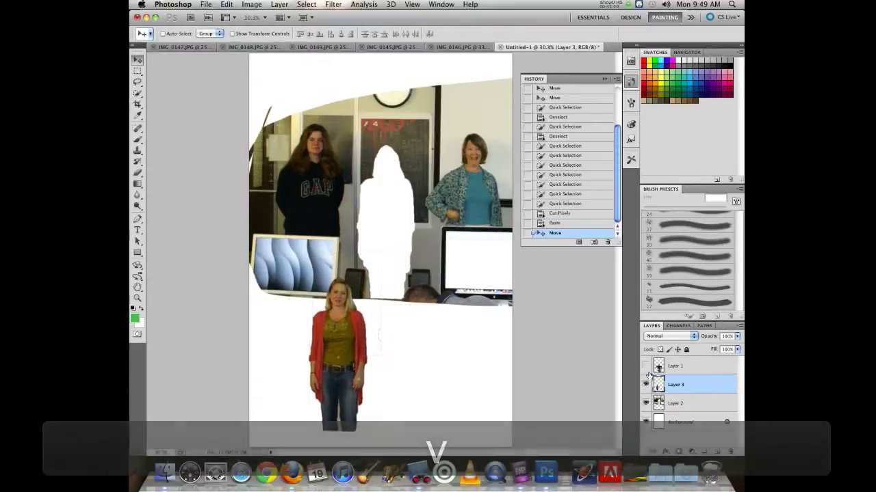
Show Layer 1, stack Layer 3 above it with the woman standing on the man's left-side palm, and hide Layer 2.
left_click(645, 366)
left_click_drag(428, 331, 370, 331)
left_click_drag(693, 388, 692, 362)
left_click_drag(299, 359, 276, 187)
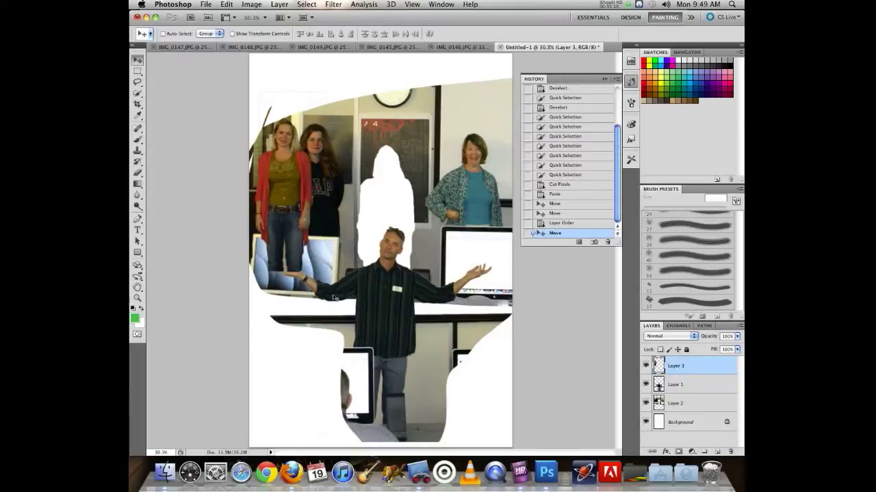
left_click(645, 403)
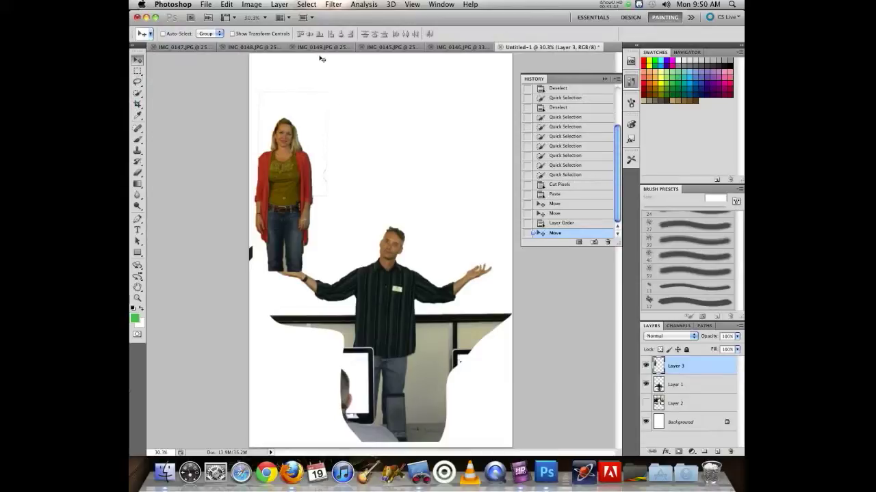
In IMG_0147.JPG, quick-select the man in the grey octopus T-shirt, including his head and arms.
left_click(181, 47)
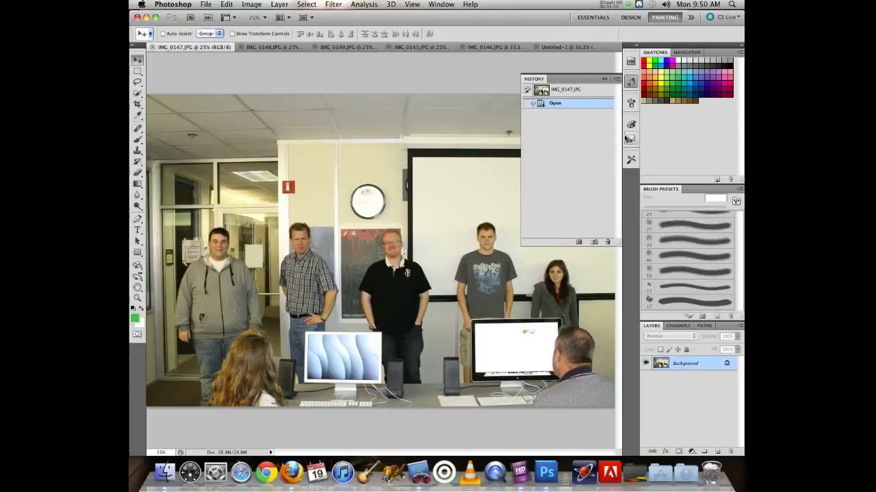
left_click(630, 79)
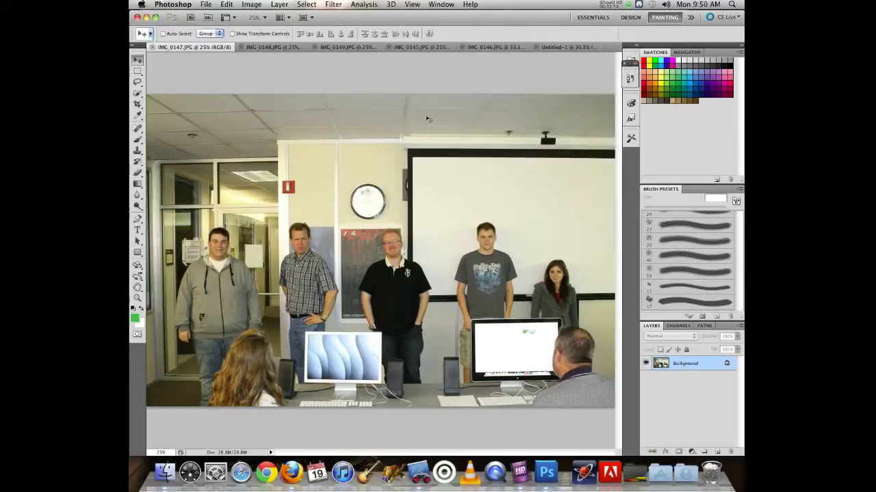
left_click(138, 93)
key("super+equal")
key("super+equal")
key("super+equal")
key("super+equal")
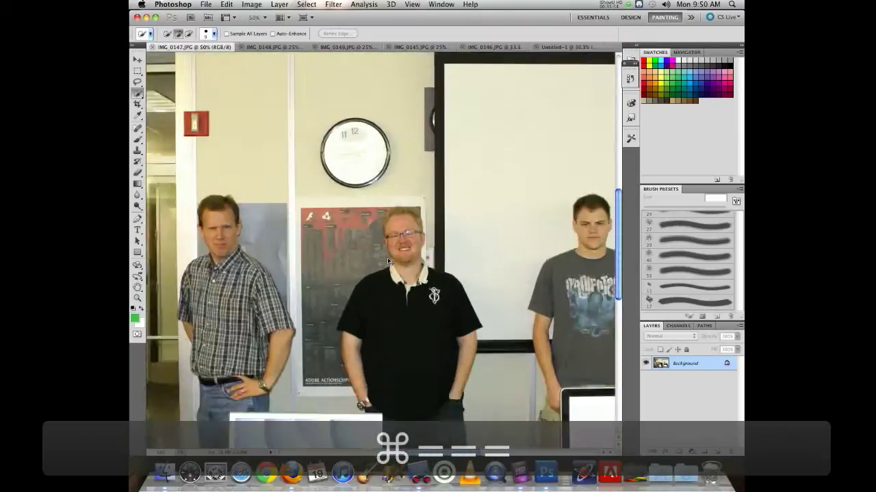
left_click_drag(410, 288, 176, 215)
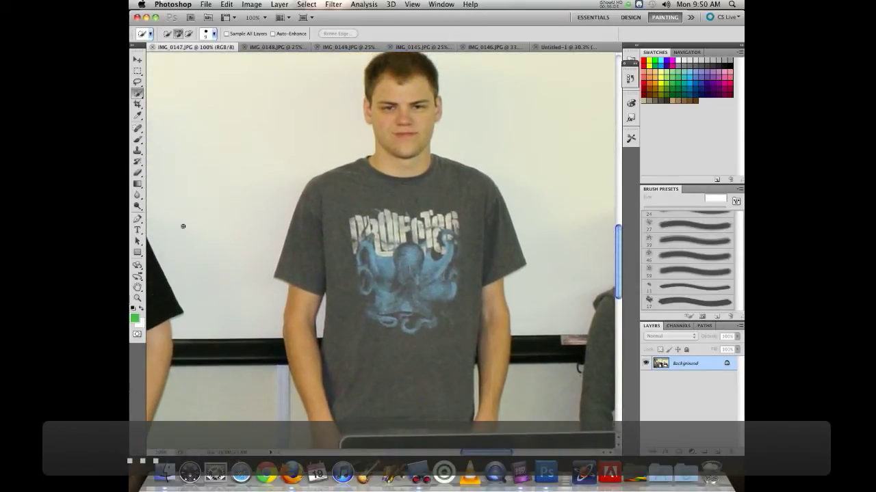
key("super+minus")
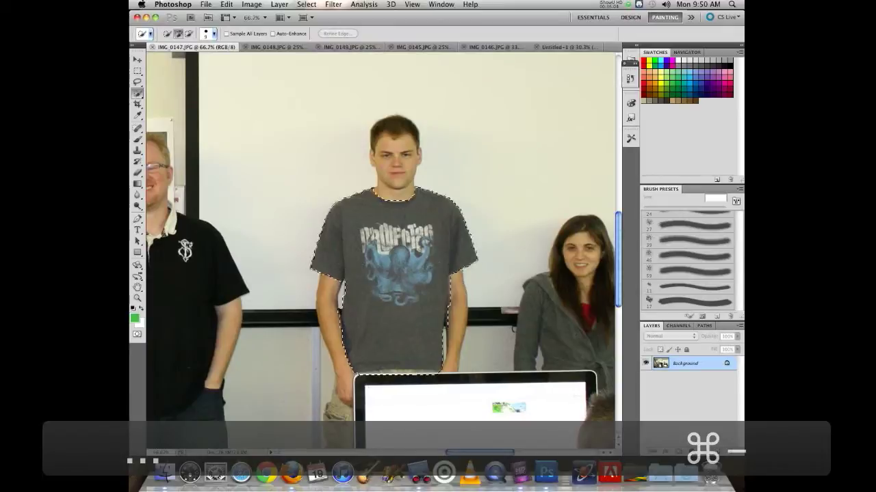
left_click(397, 145)
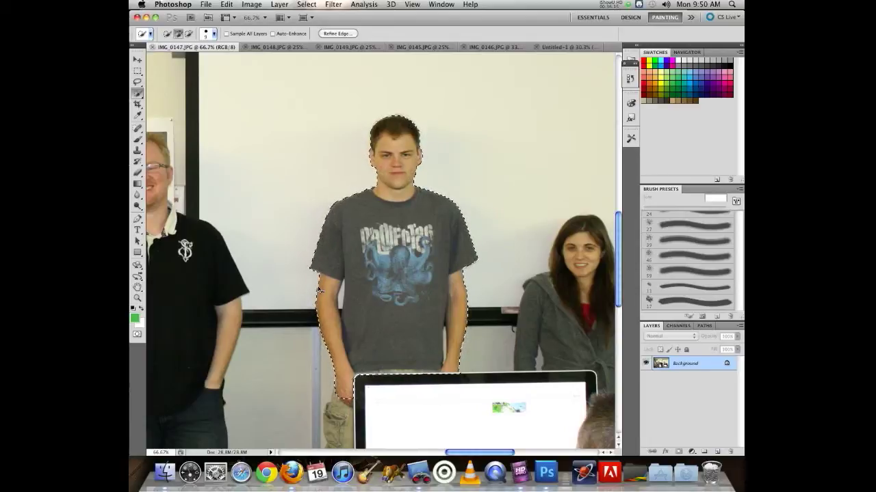
Try to copy the selected man and paste him into Untitled-1.
key("super+c")
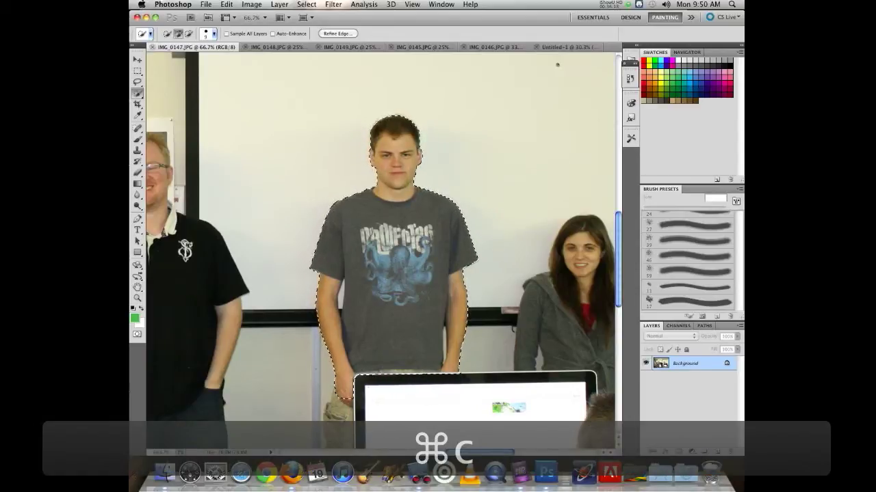
left_click(562, 47)
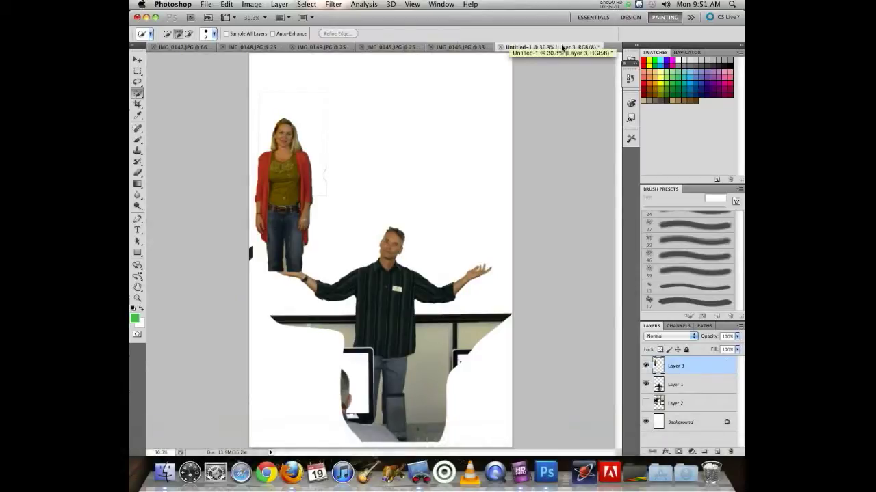
key("super+v")
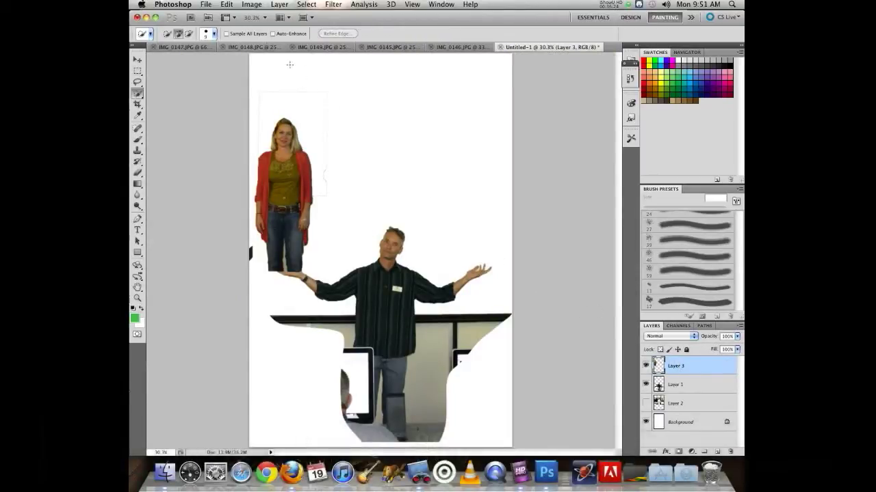
left_click(208, 4)
left_click(226, 4)
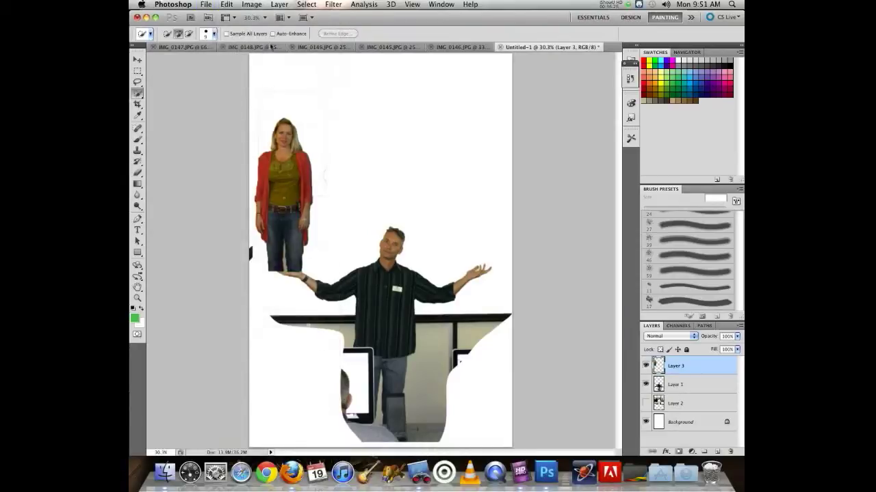
Copy the selected man from IMG_0147.JPG, paste him into Untitled-1 and move him above the other man's empty right-side hand.
left_click(186, 47)
left_click(227, 4)
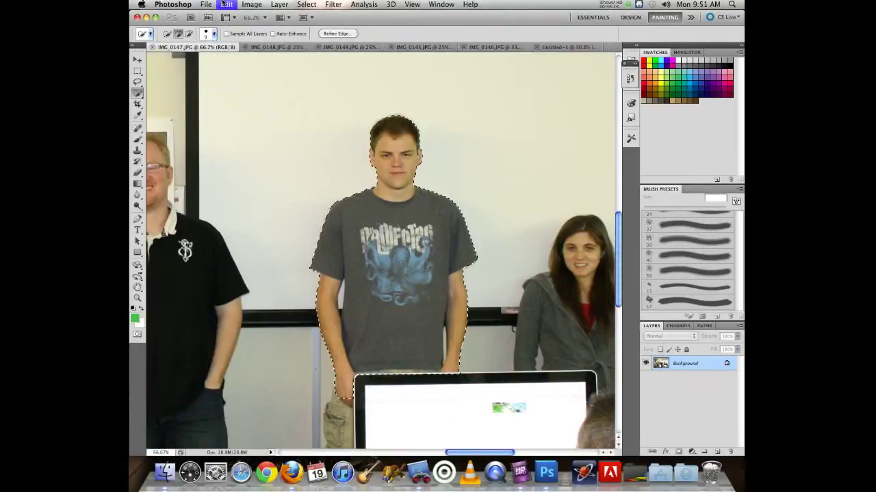
left_click(235, 80)
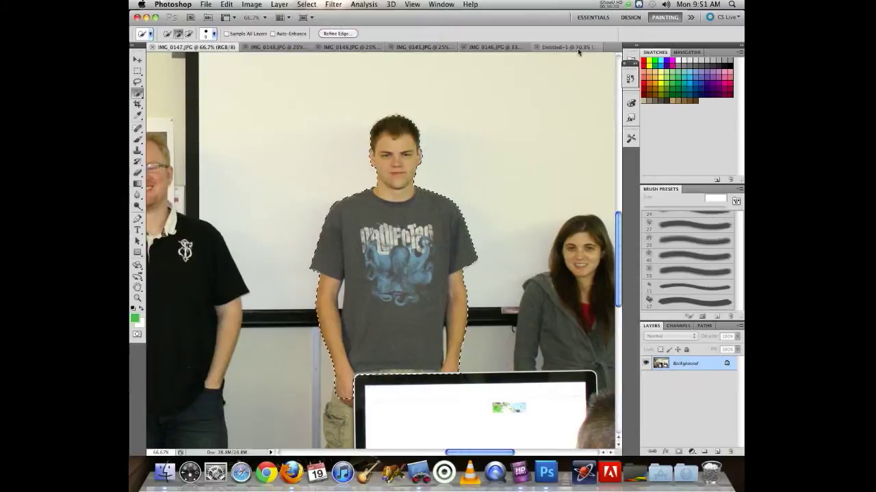
left_click(548, 47)
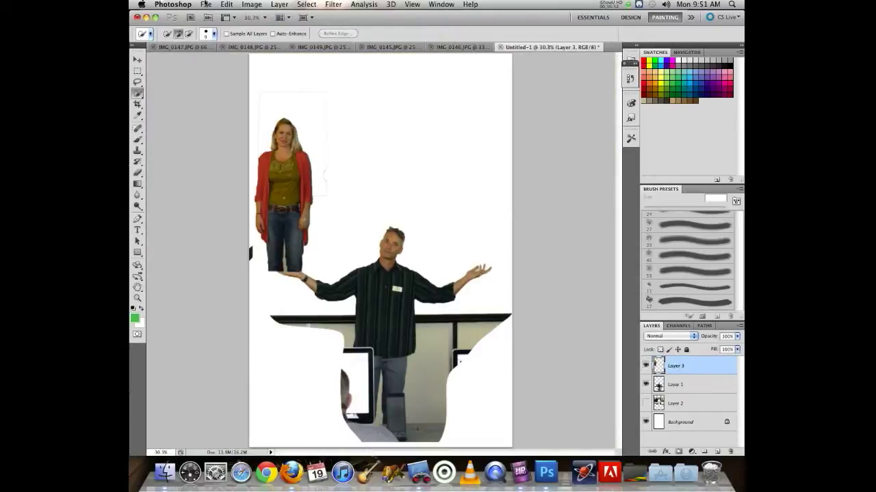
left_click(252, 4)
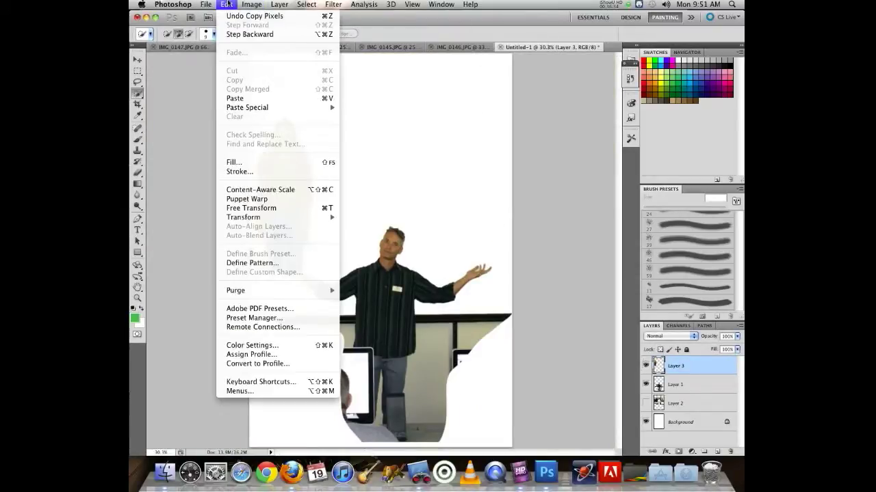
left_click(235, 98)
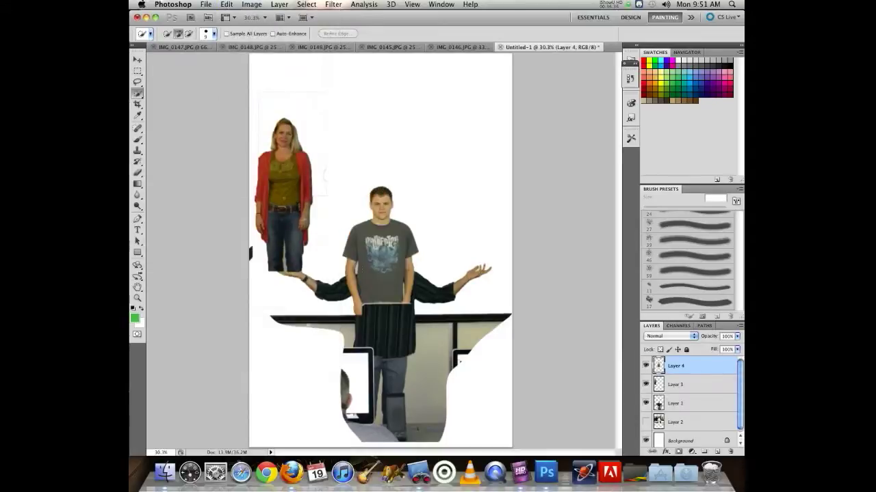
key("v")
left_click_drag(377, 262, 442, 166)
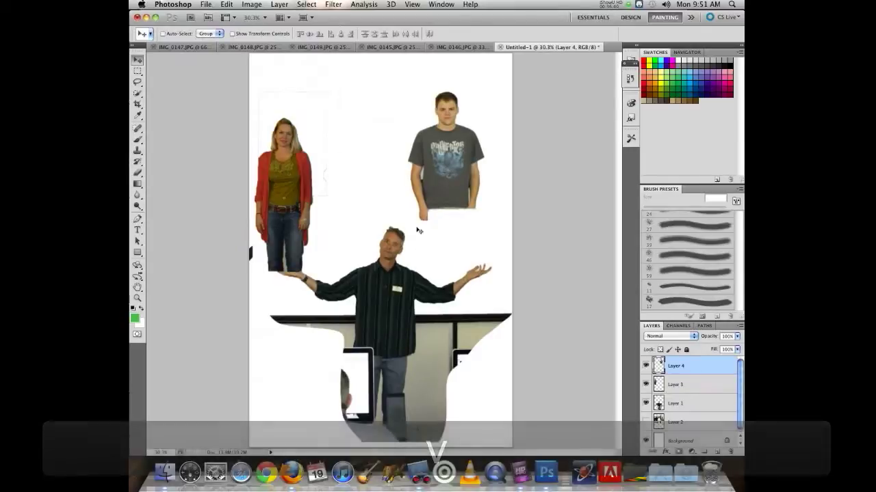
Erase the leftover hand and ragged lower edge of the man in the grey T-shirt on Layer 4 with an 80 px eraser.
left_click(138, 173)
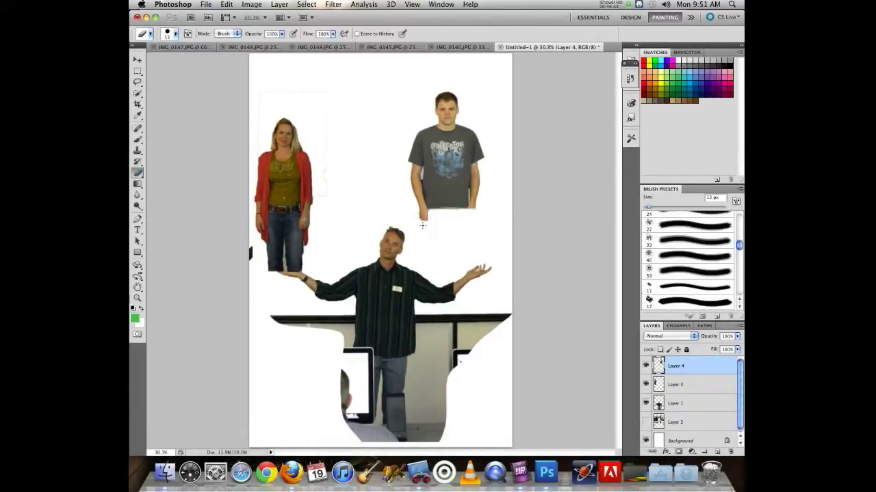
key("bracketright")
key("bracketright")
key("bracketright")
key("bracketright")
key("bracketright")
key("bracketright")
key("bracketright")
key("bracketright")
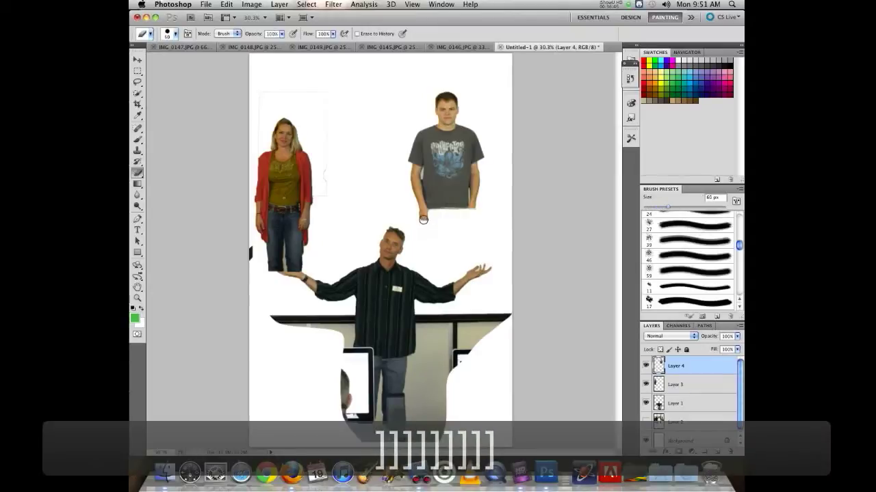
key("bracketright")
key("bracketright")
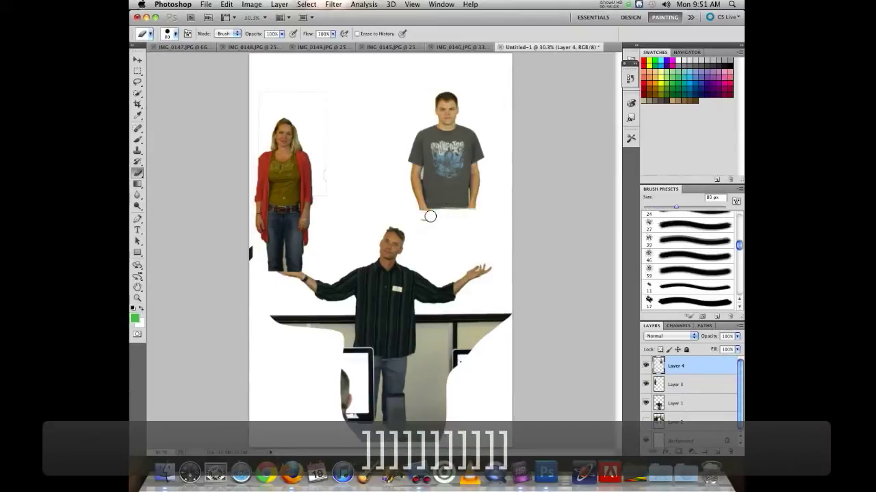
mouse_move(437, 213)
left_mouse_down()
mouse_move(481, 214)
mouse_move(414, 212)
mouse_move(475, 212)
left_mouse_up()
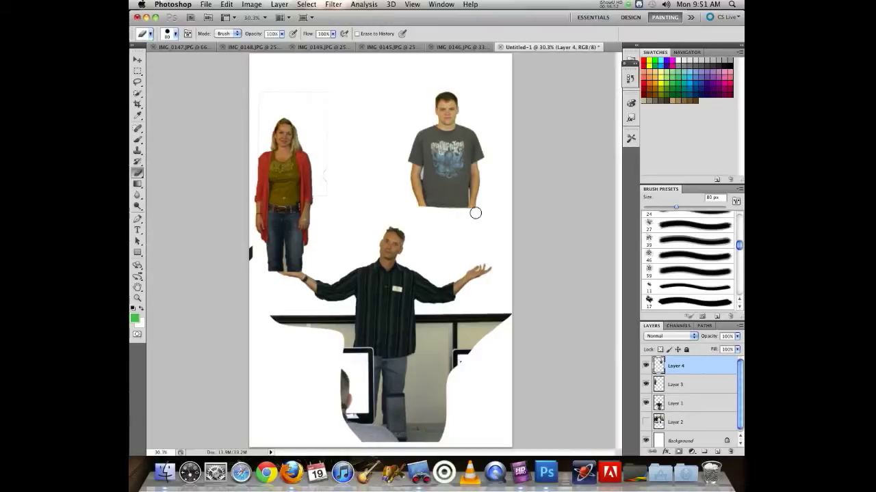
Reposition the man in the grey T-shirt, trying him over the man in the striped shirt before placing him above that man's head.
key("v")
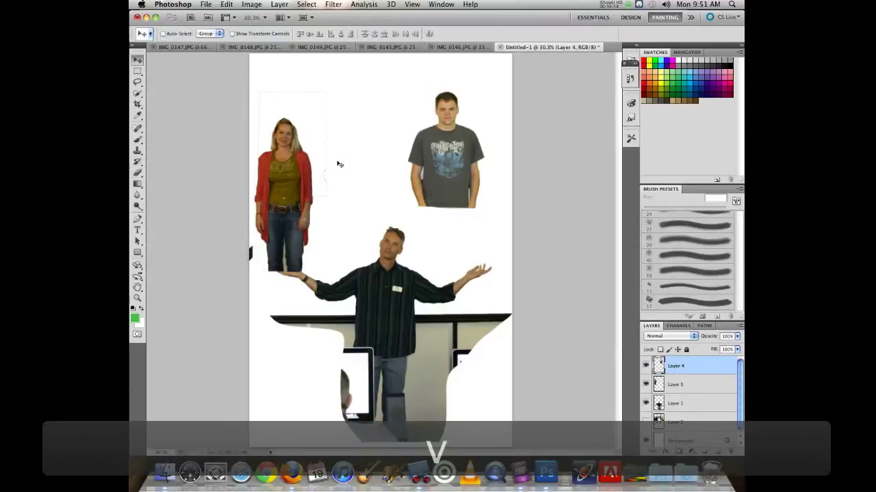
left_click_drag(447, 139, 419, 261)
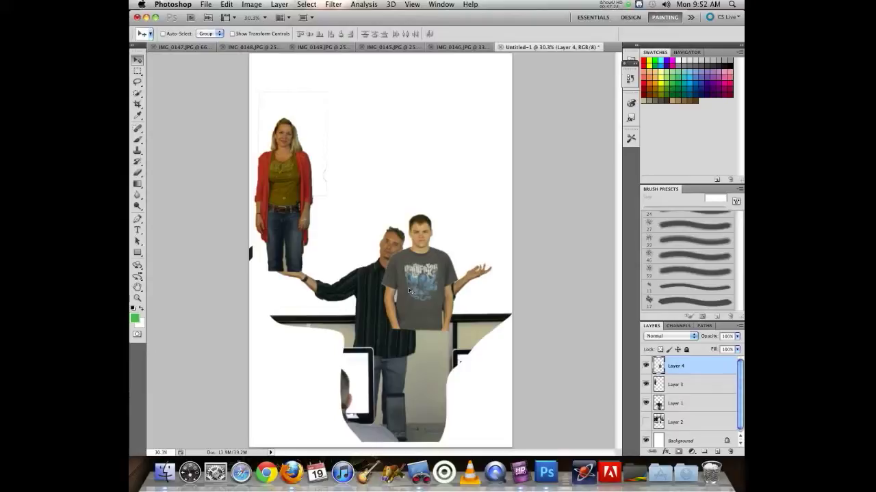
left_click_drag(422, 260, 420, 156)
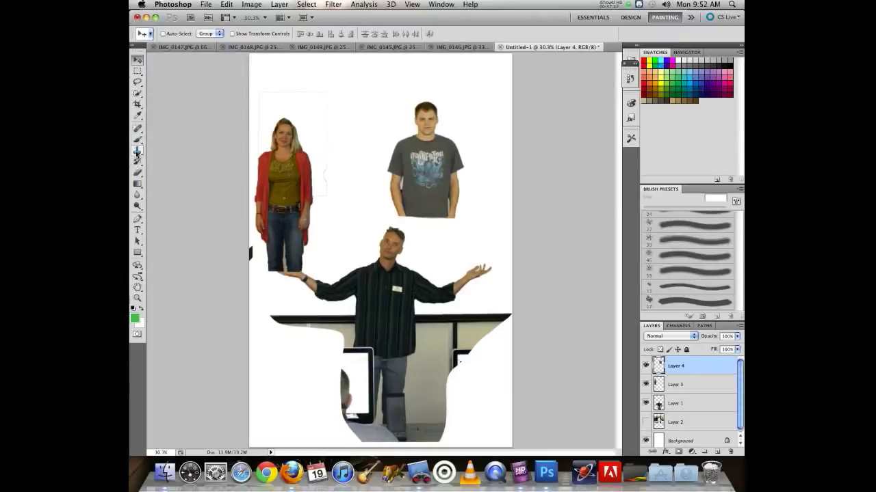
Toggle Layer 1's visibility to identify it, and erase the head of the man in the striped shirt down to his collar.
left_click(138, 172)
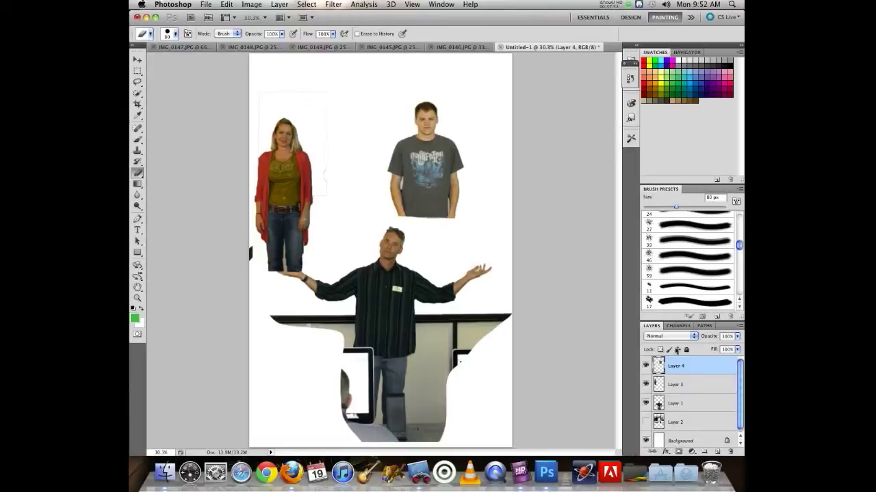
left_click(677, 404)
left_click(645, 403)
left_click(645, 404)
left_click(645, 404)
left_click(646, 404)
mouse_move(395, 231)
left_mouse_down()
mouse_move(388, 240)
mouse_move(403, 241)
mouse_move(385, 250)
mouse_move(390, 262)
mouse_move(391, 253)
mouse_move(384, 257)
left_mouse_up()
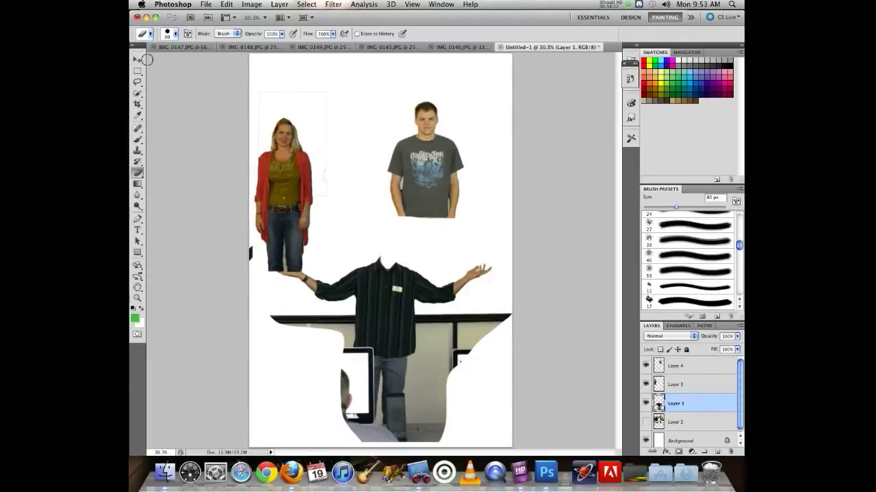
Select the head of the man in the grey T-shirt on Layer 4 with a freehand Lasso outline.
left_click(137, 93)
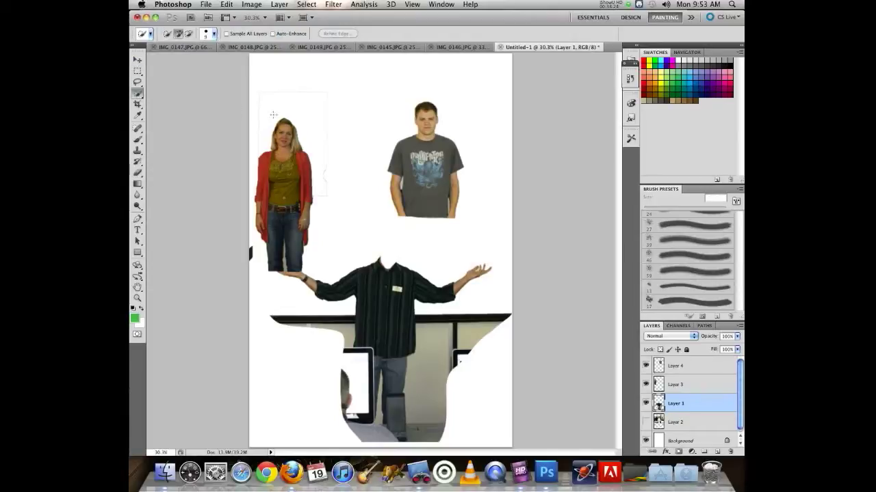
left_click(137, 81)
mouse_move(422, 96)
left_mouse_down()
mouse_move(447, 108)
mouse_move(440, 131)
mouse_move(425, 136)
mouse_move(408, 132)
mouse_move(420, 95)
left_mouse_up()
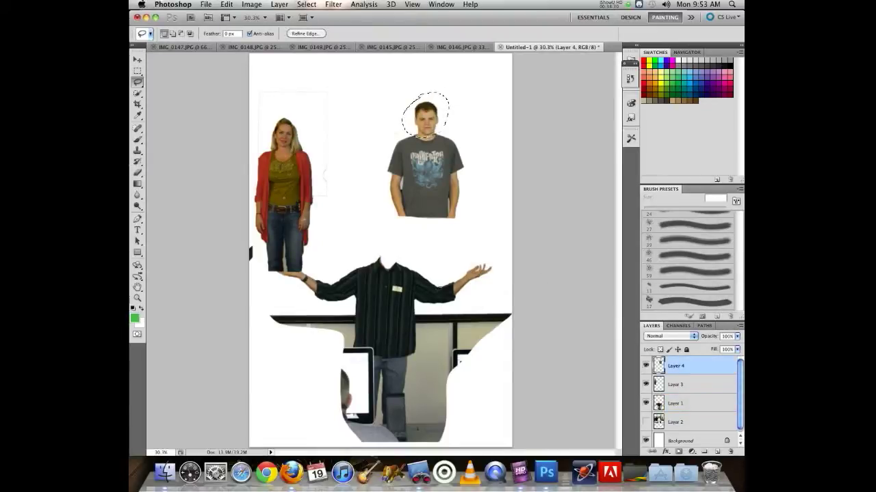
key("alt")
key("super+z")
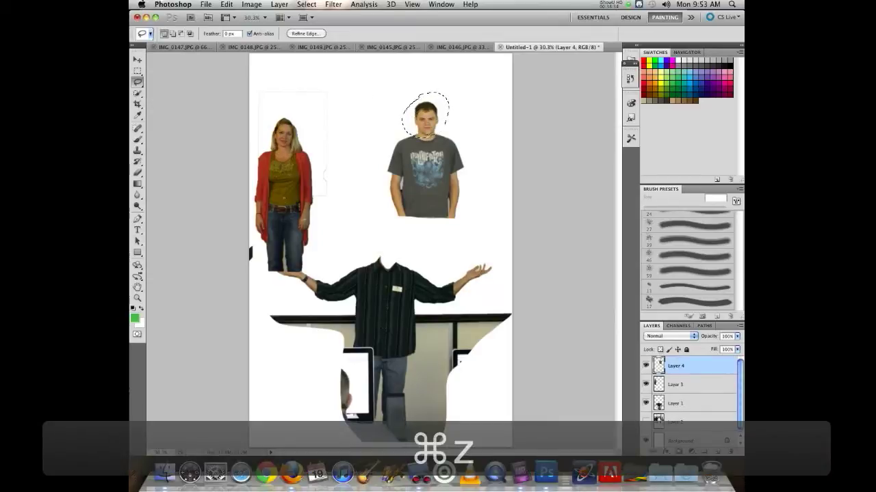
Duplicate the selected head beside the man, cut the copy out of Layer 4 and paste it onto its own layer.
key("v")
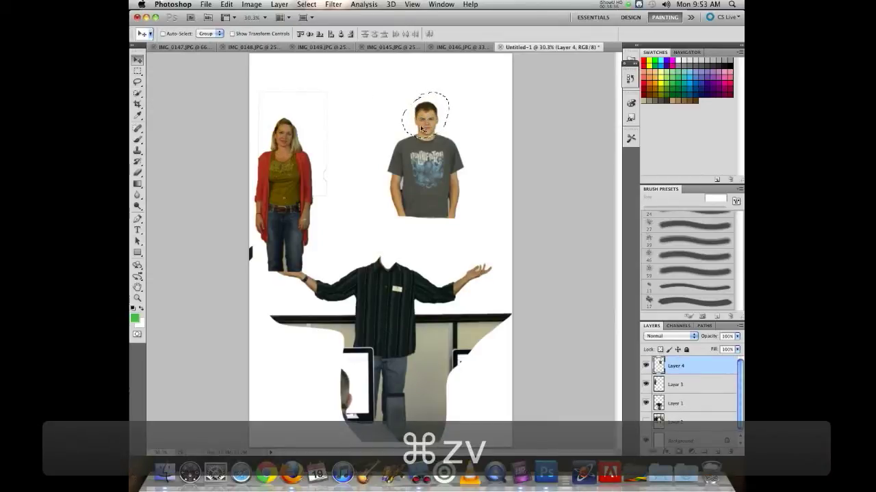
left_click_drag(423, 115, 358, 155)
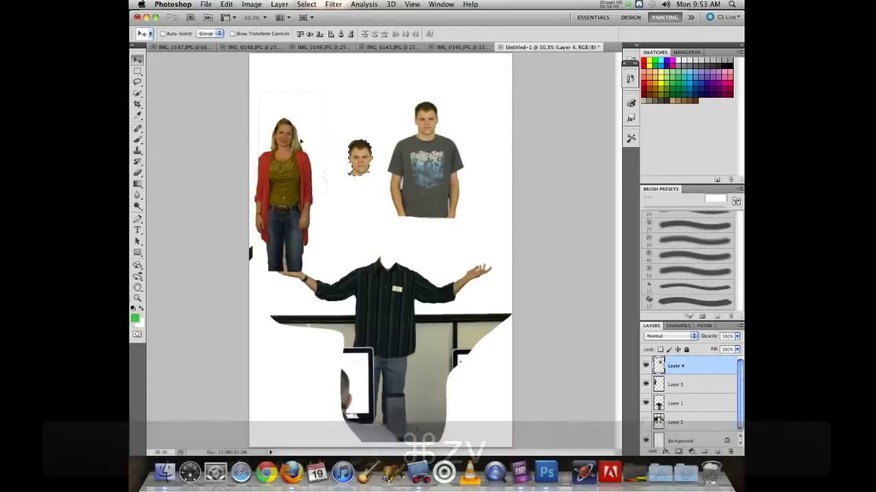
key("super+x")
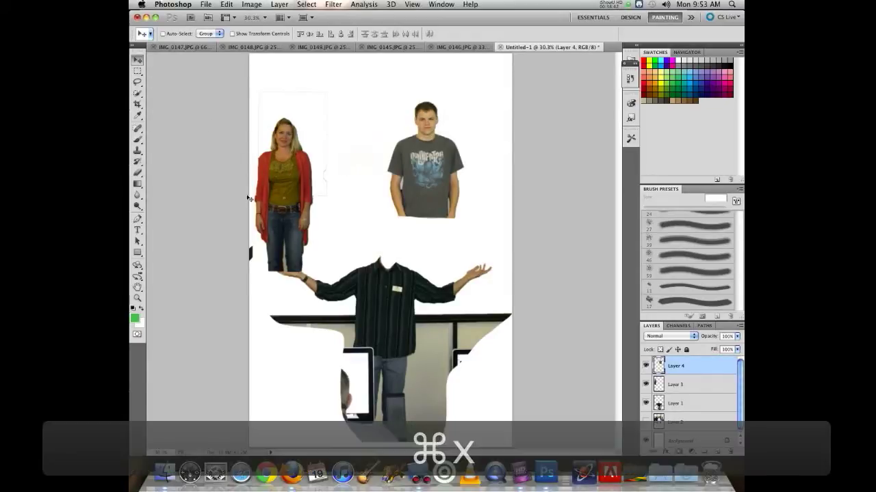
key("super+v")
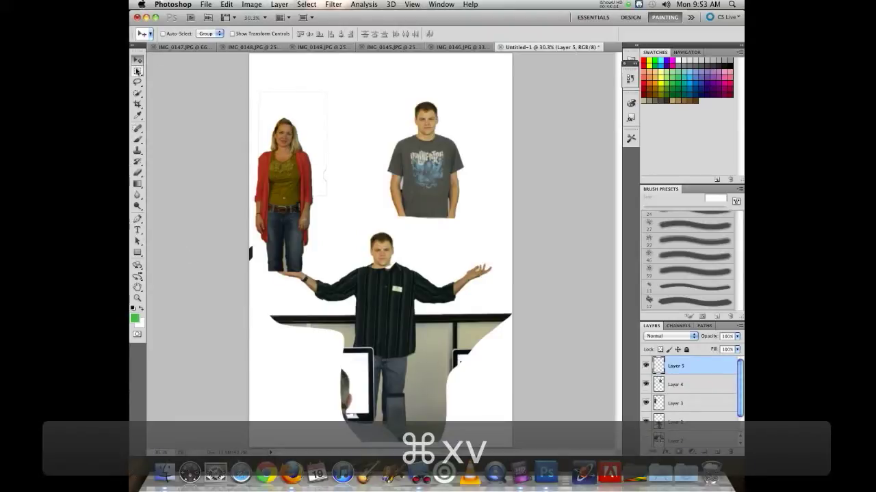
Position the pasted head on the headless man's neck, lowering it until the chin meets the striped shirt's collar.
left_click_drag(381, 244, 387, 246)
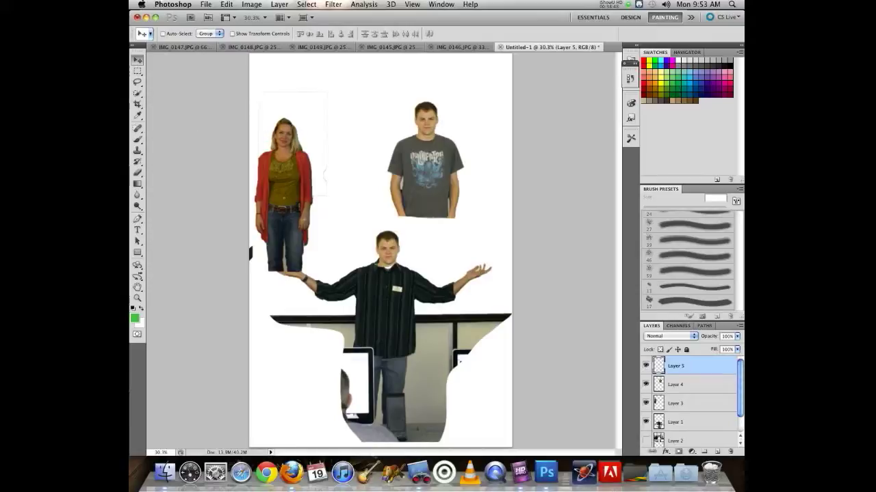
left_click(137, 172)
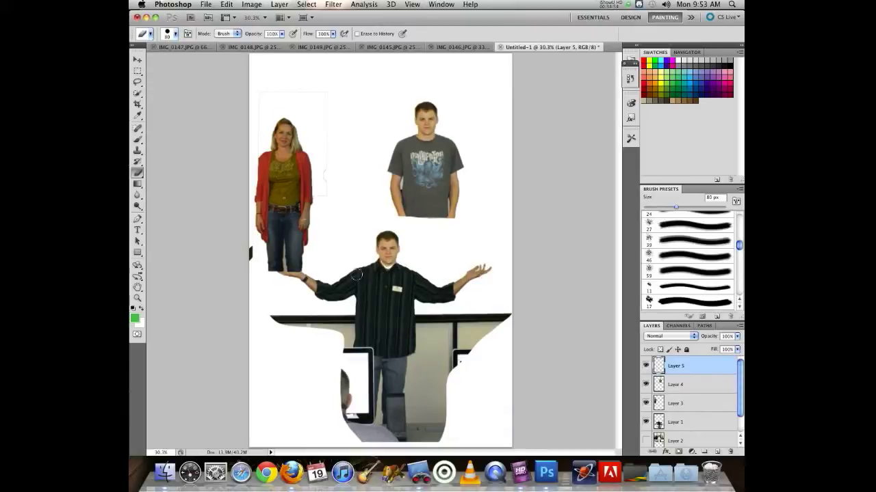
left_click(137, 60)
left_click_drag(381, 244, 379, 243)
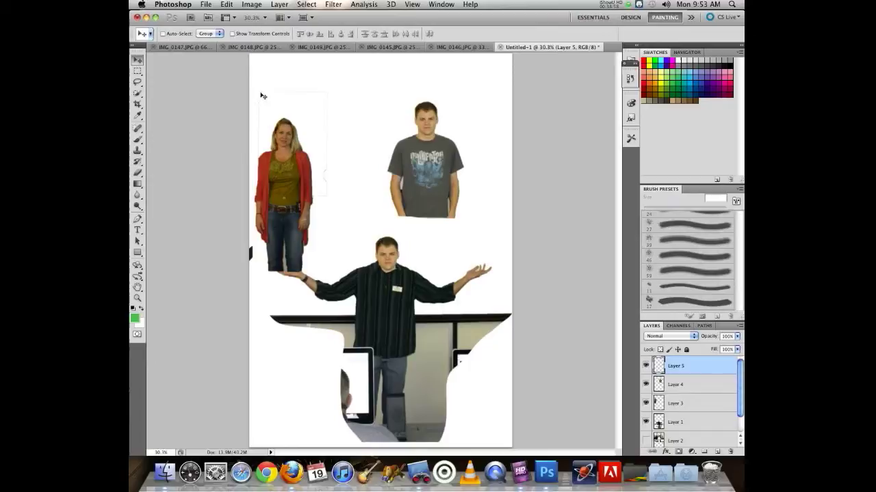